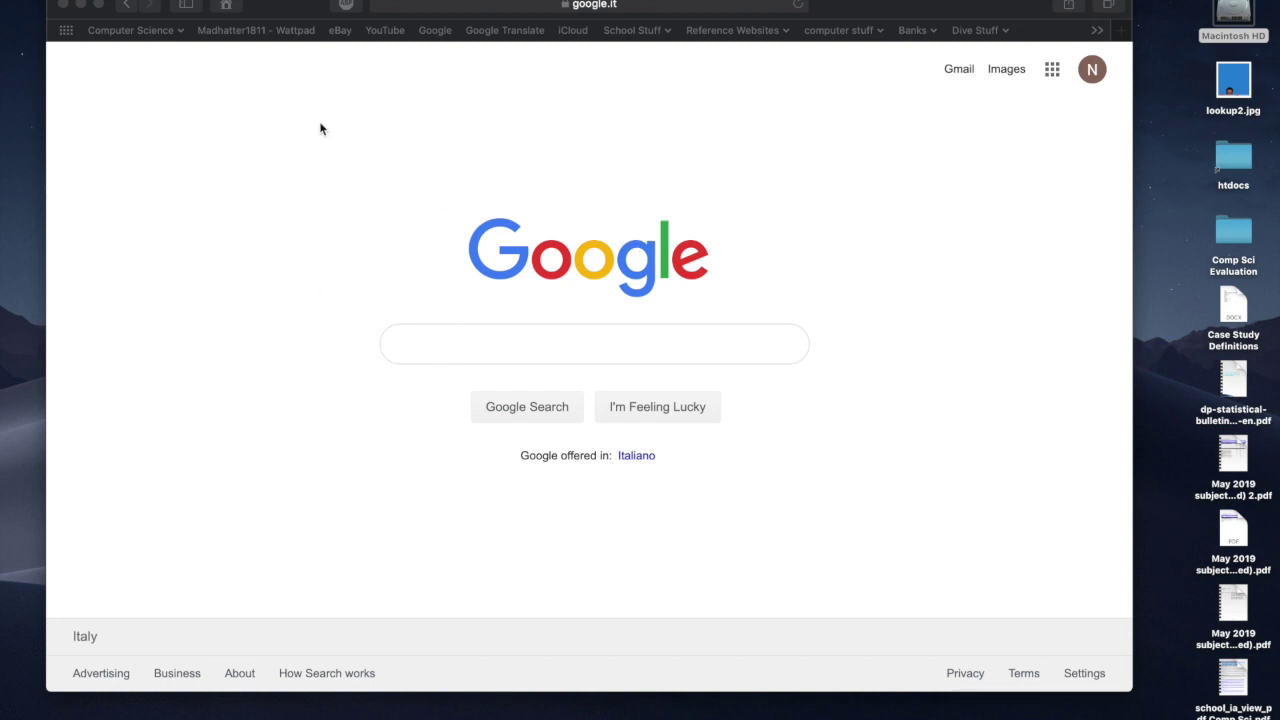
# Open Google Drive from the browser's Google apps grid.
pyautogui.click(296, 10)
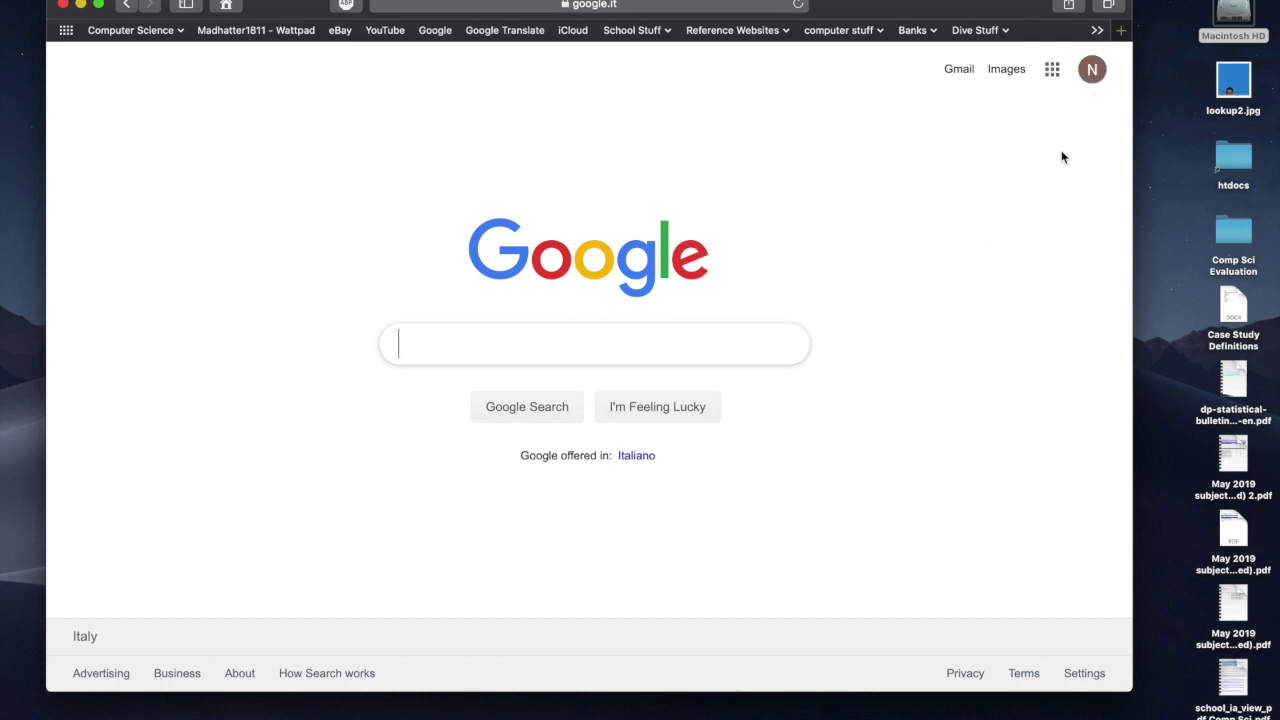
pyautogui.click(1052, 76)
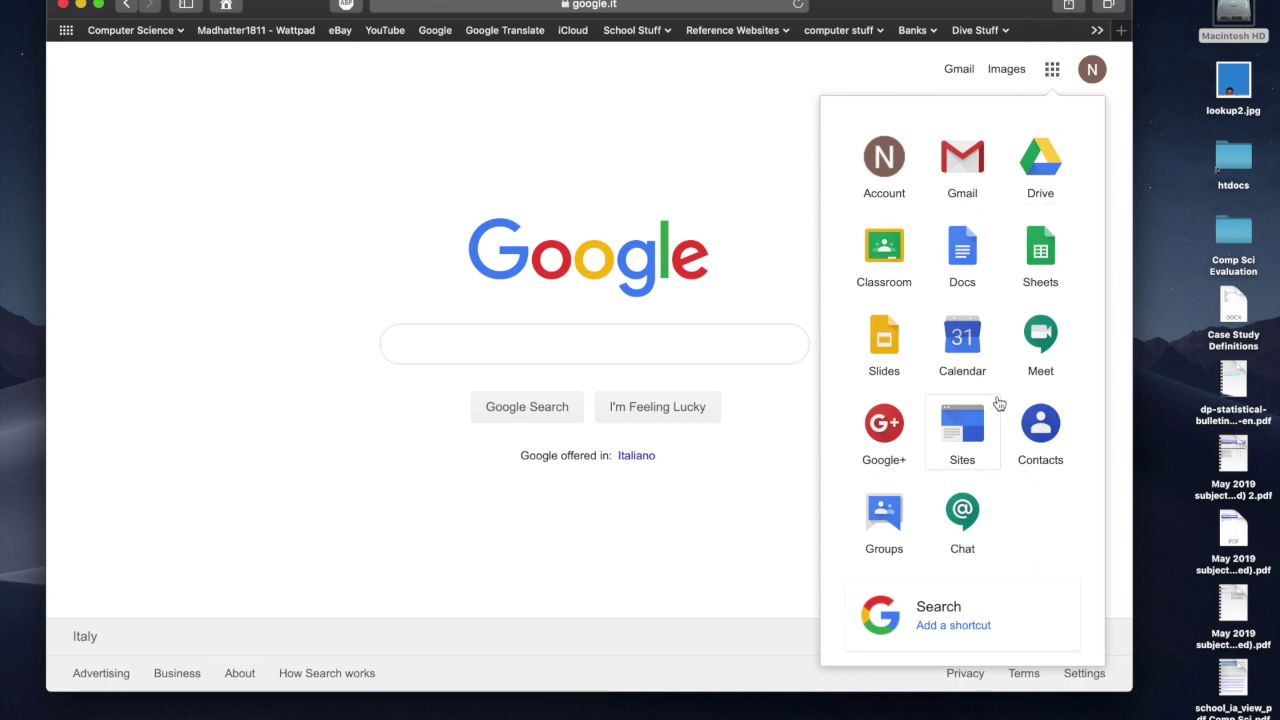
pyautogui.scroll(-5, 1010, 584)
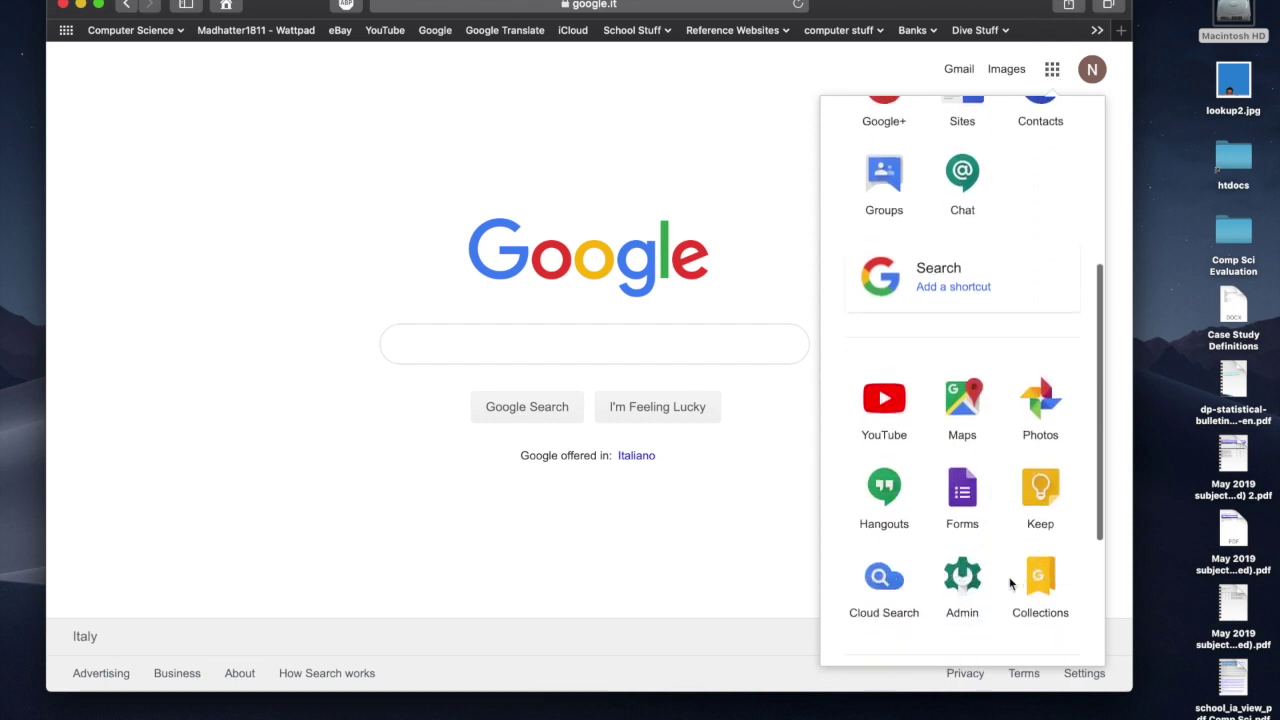
pyautogui.scroll(5, 1010, 584)
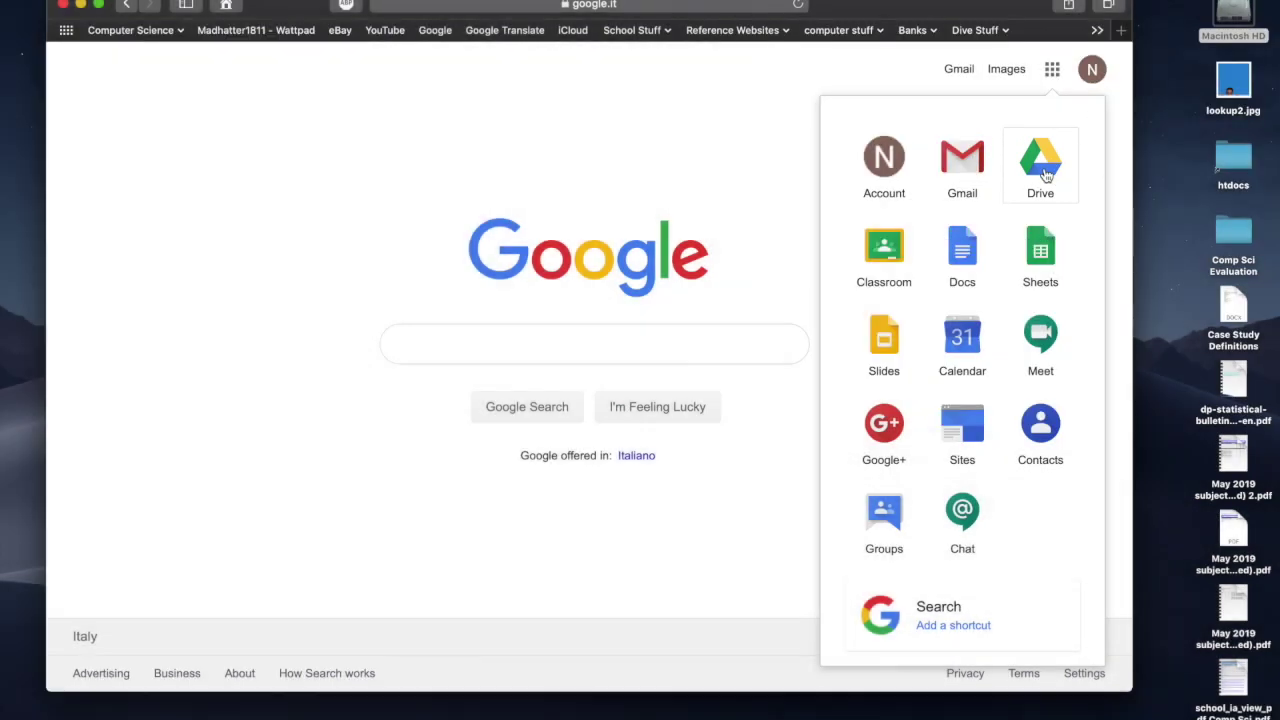
pyautogui.scroll(-5, 1031, 546)
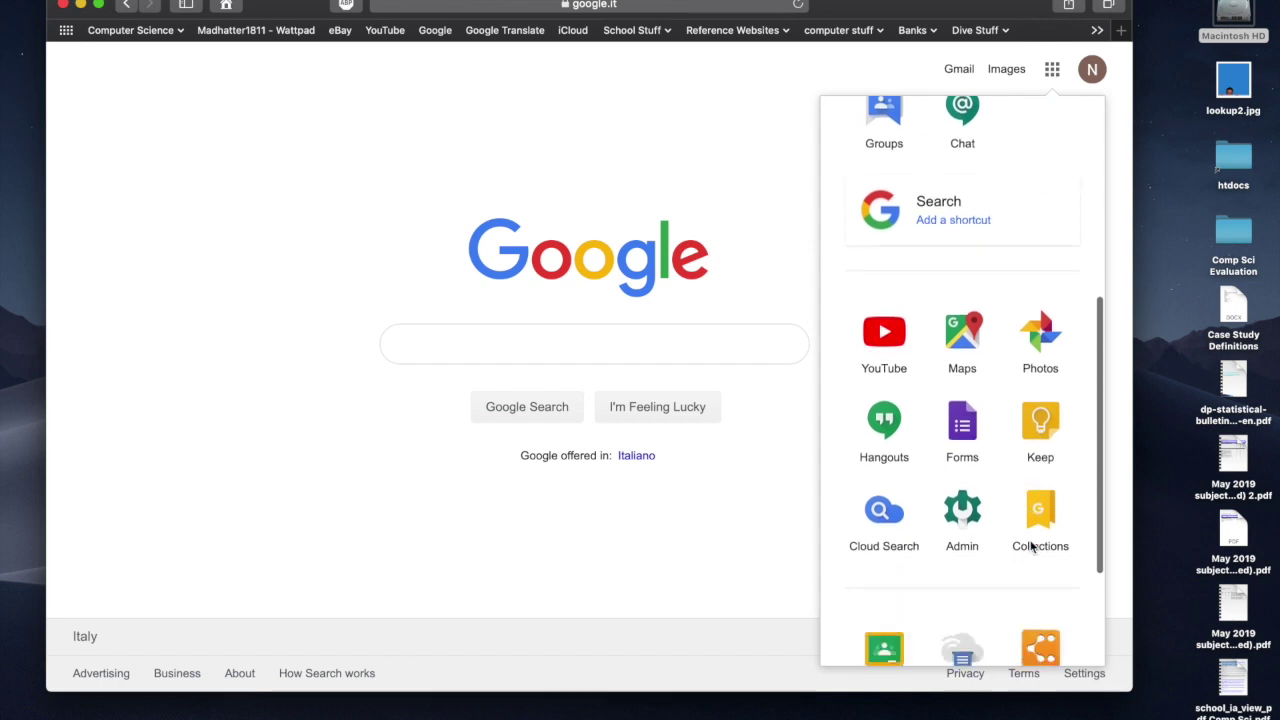
pyautogui.scroll(-3, 994, 606)
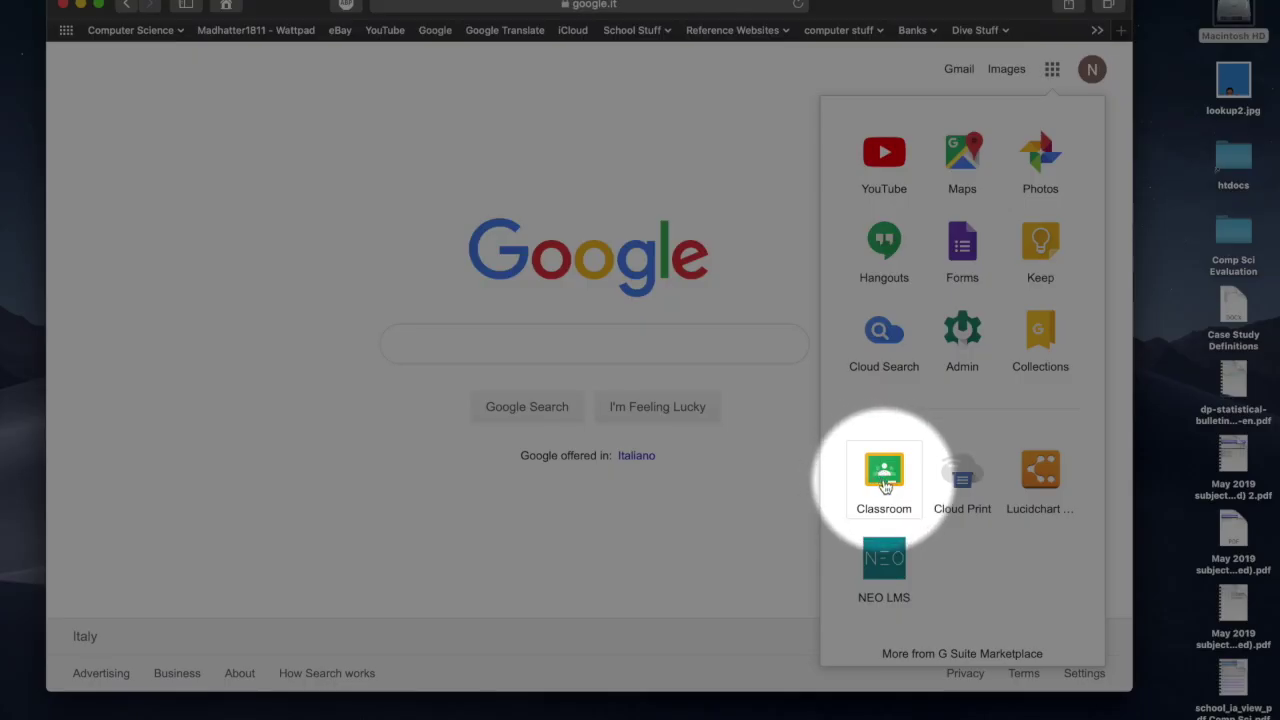
pyautogui.scroll(10, 948, 397)
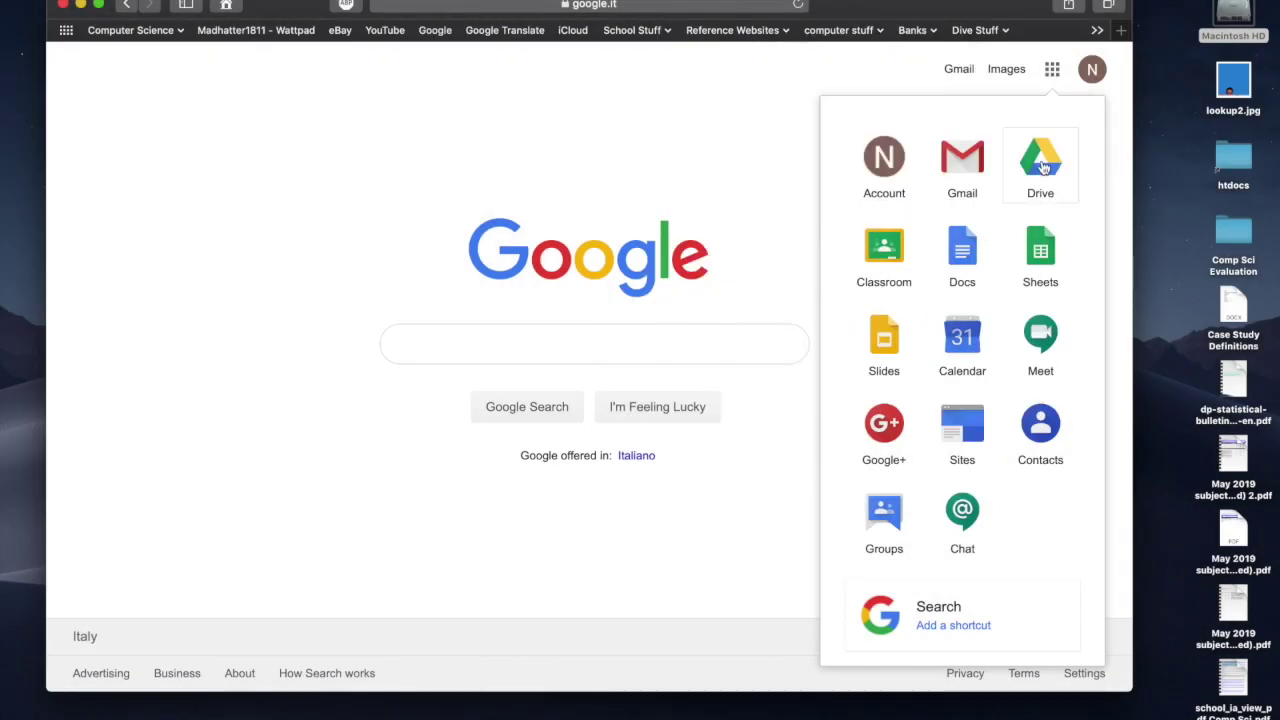
pyautogui.click(1037, 185)
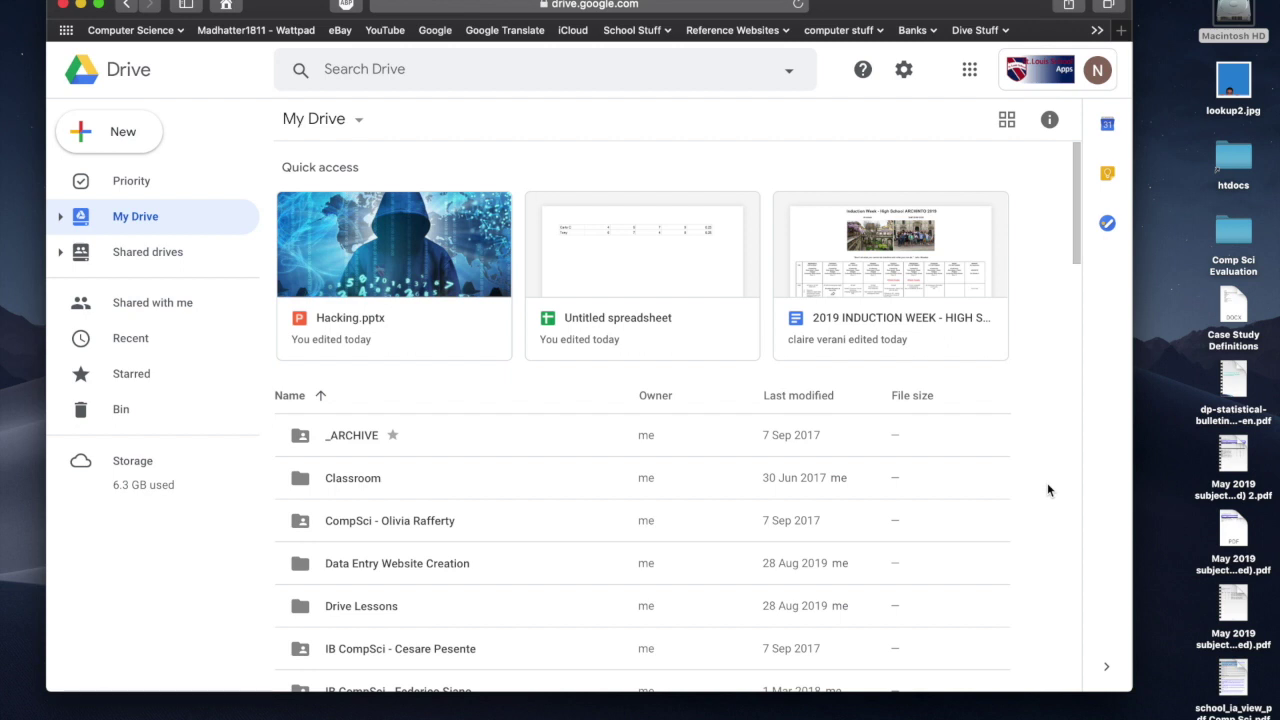
# Scroll through My Drive to review folders such as Lucidchart and Year 13 2019-20.
pyautogui.scroll(-1, 1030, 505)
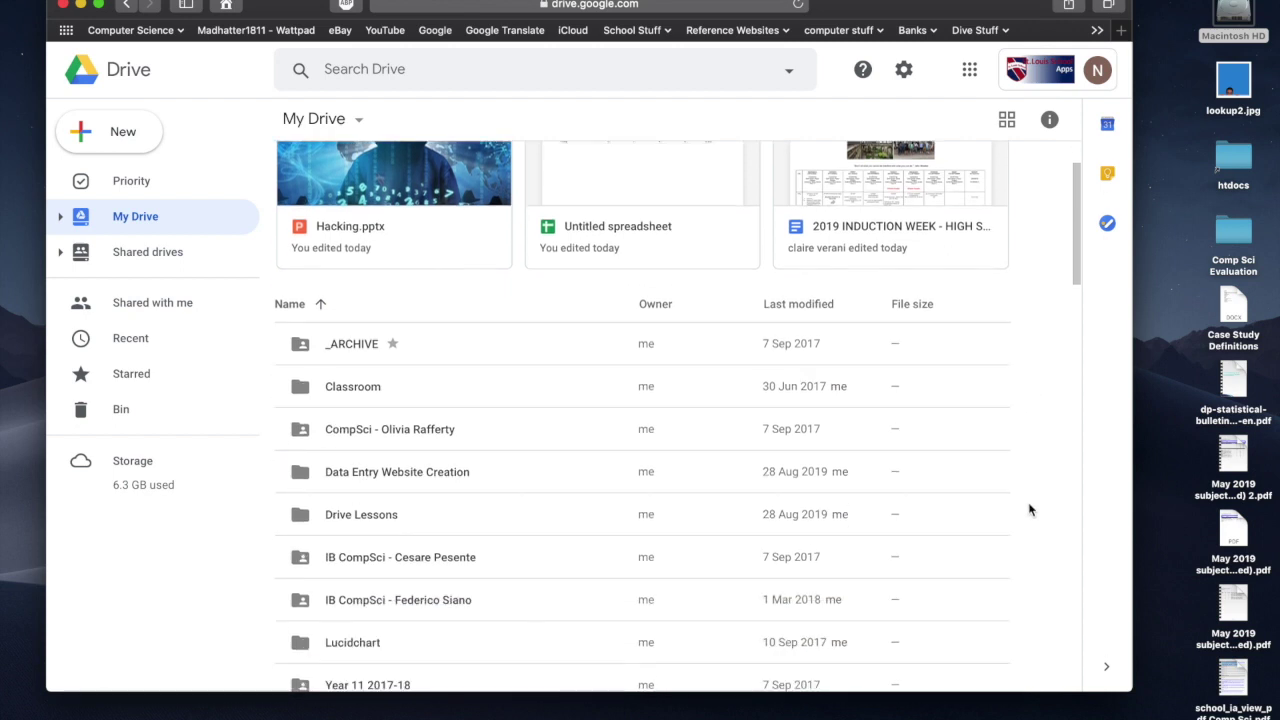
pyautogui.scroll(1, 1028, 502)
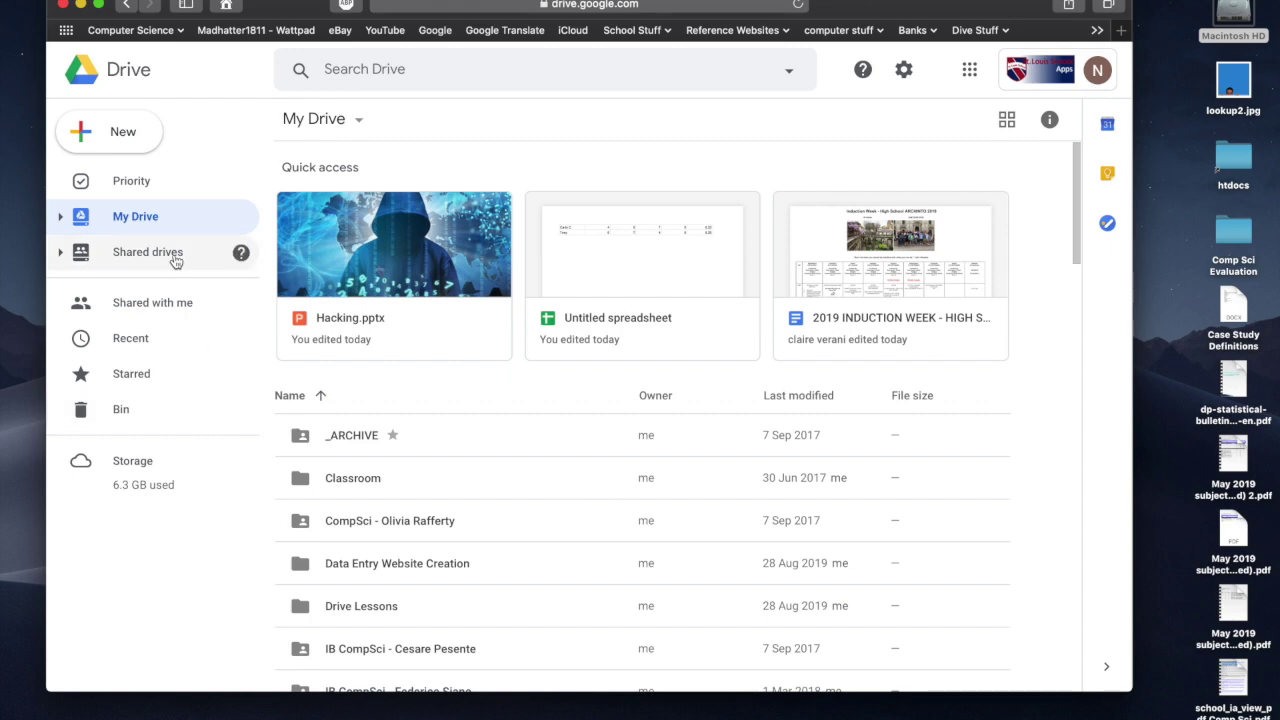
pyautogui.scroll(-10, 503, 608)
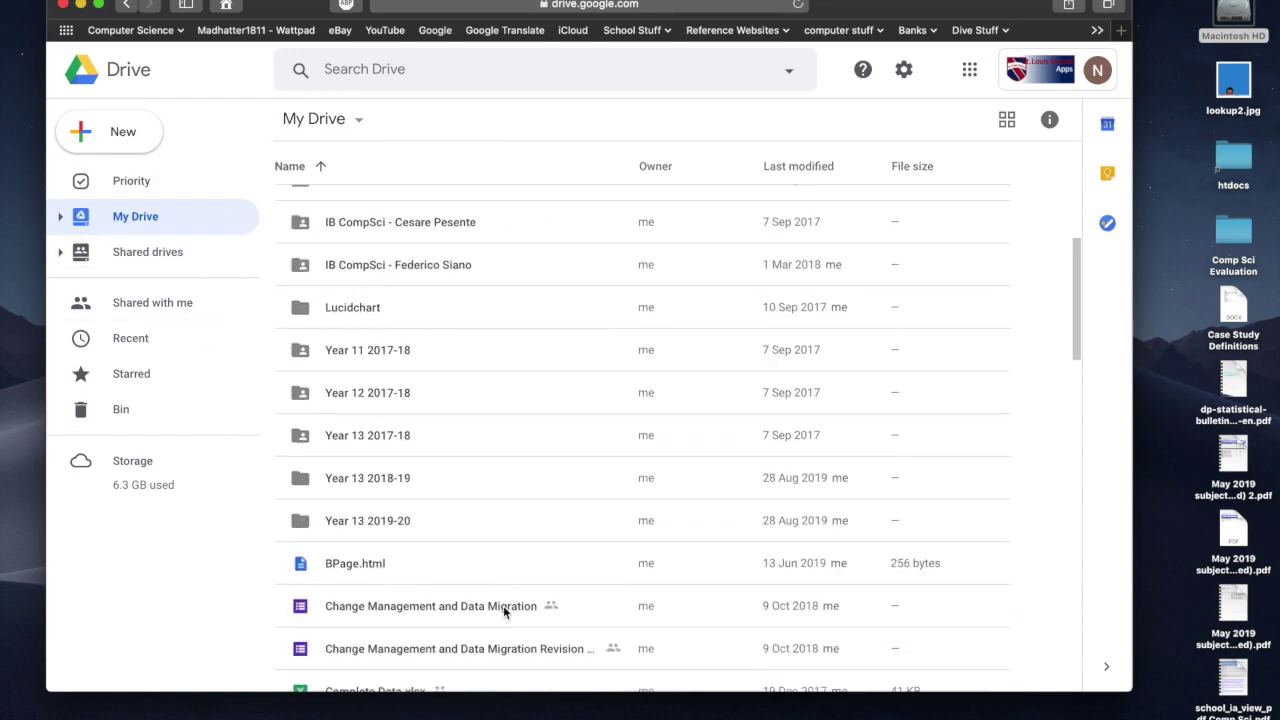
pyautogui.scroll(10, 503, 605)
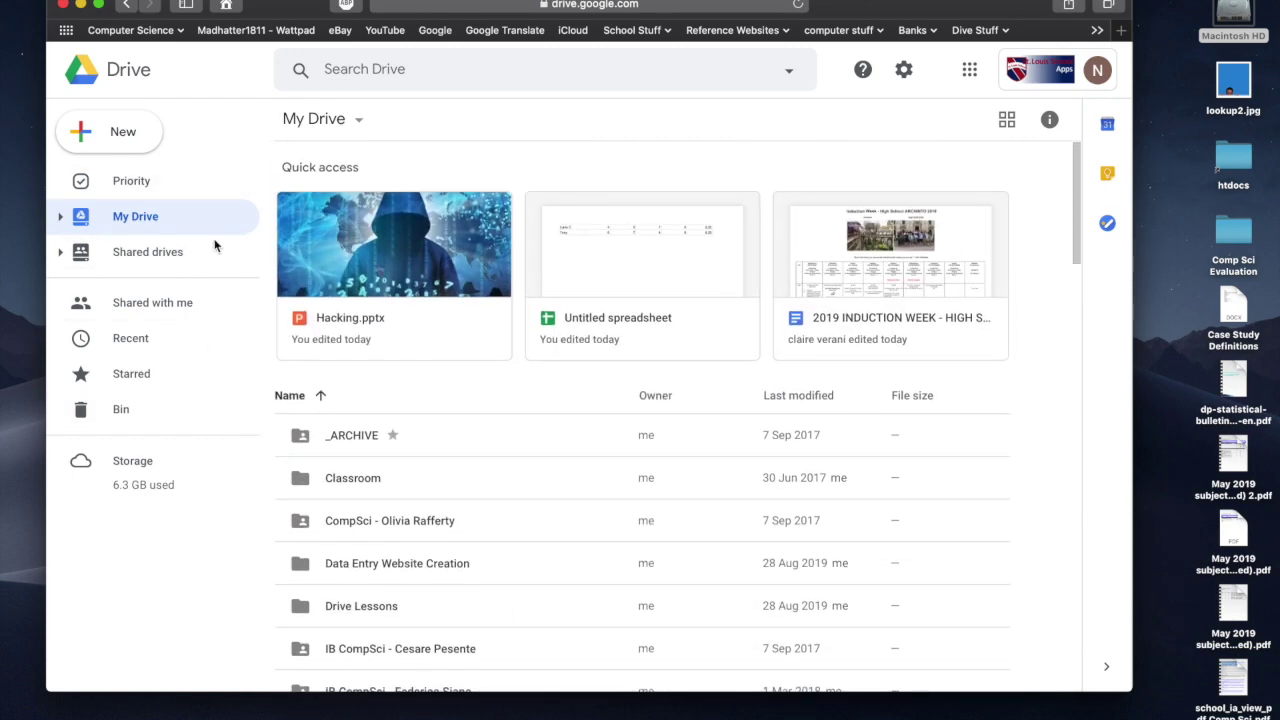
# Check the New menu and enlarge the browser window so more of My Drive fits.
pyautogui.click(123, 135)
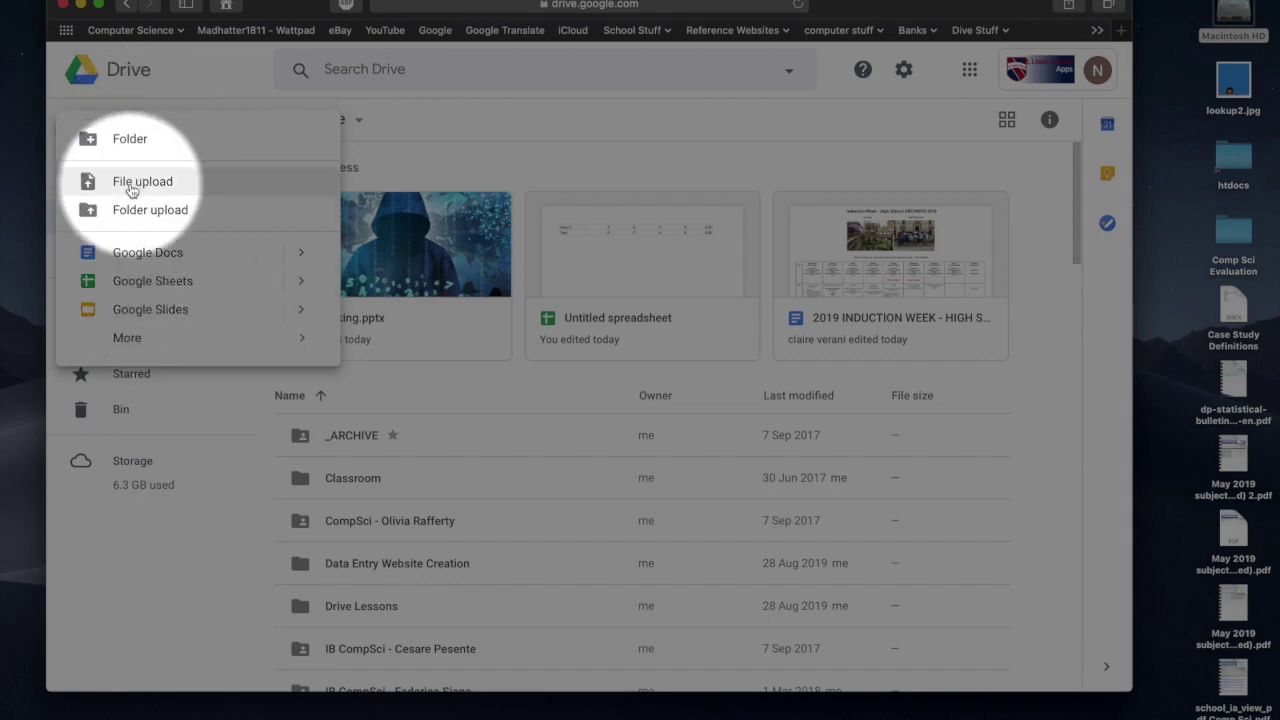
pyautogui.press('Escape')
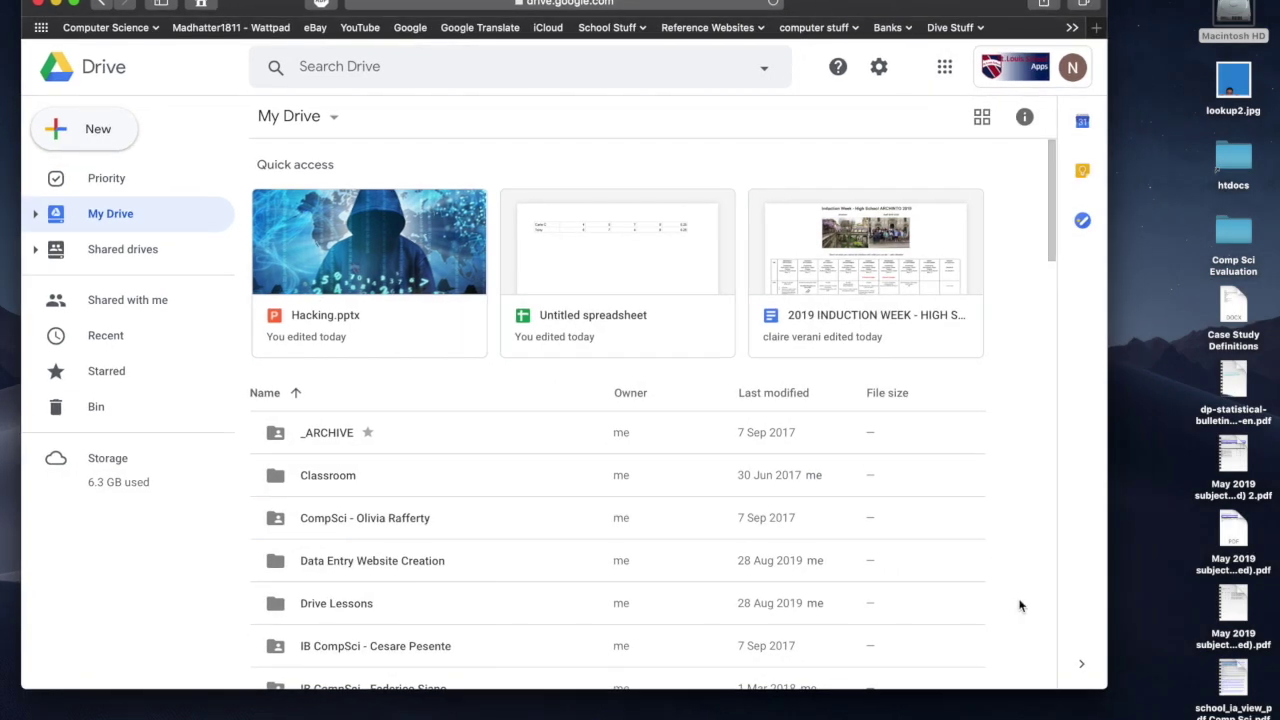
pyautogui.moveTo(1107, 689); pyautogui.dragTo(1155, 713)
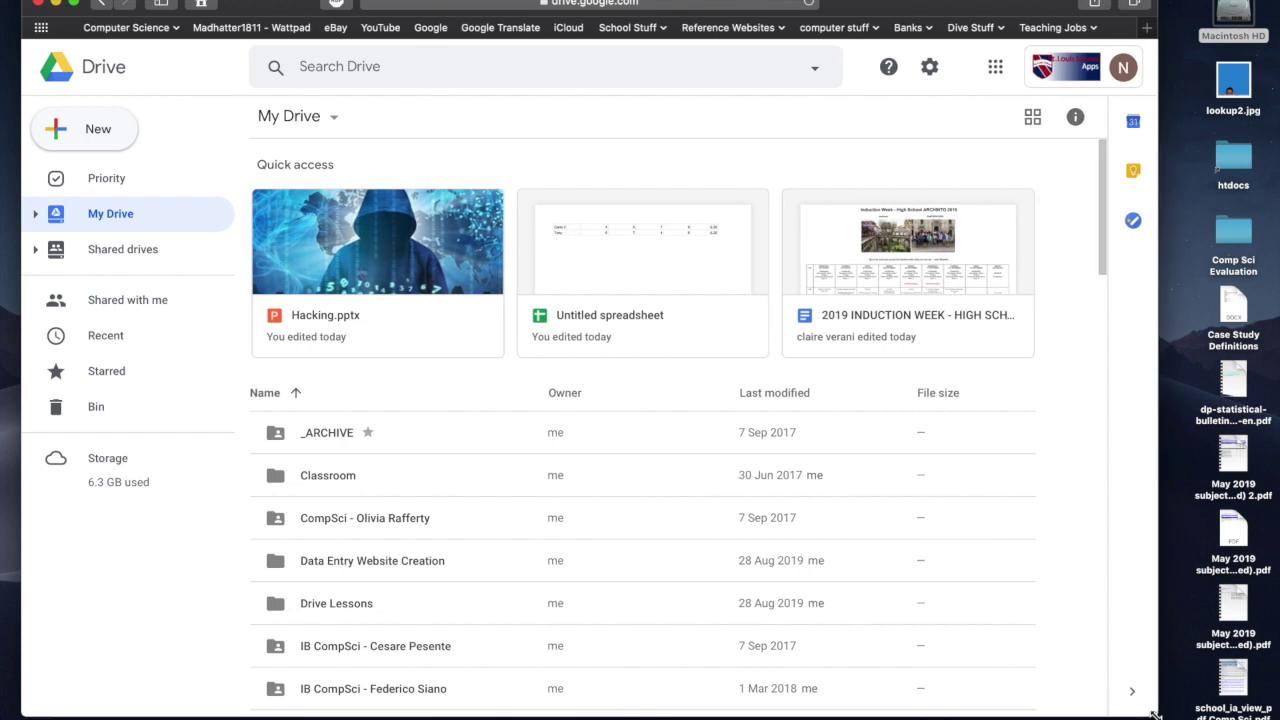
pyautogui.click(99, 137)
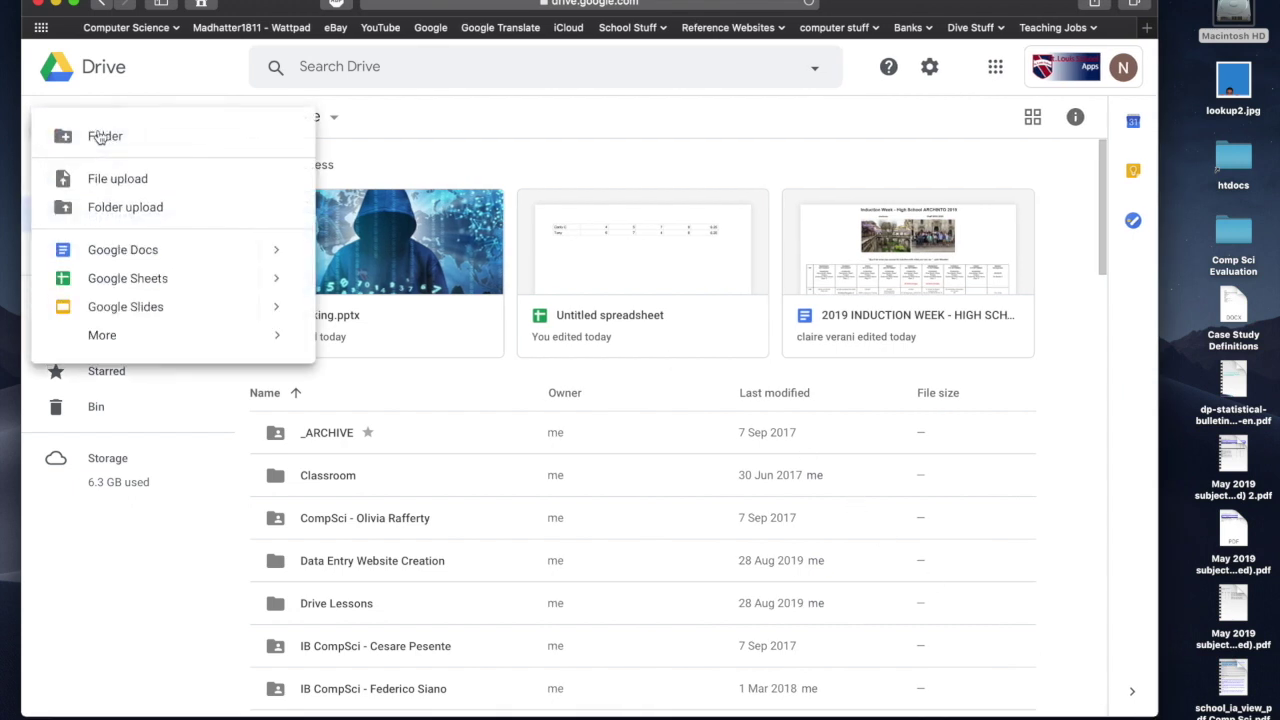
pyautogui.click(183, 102)
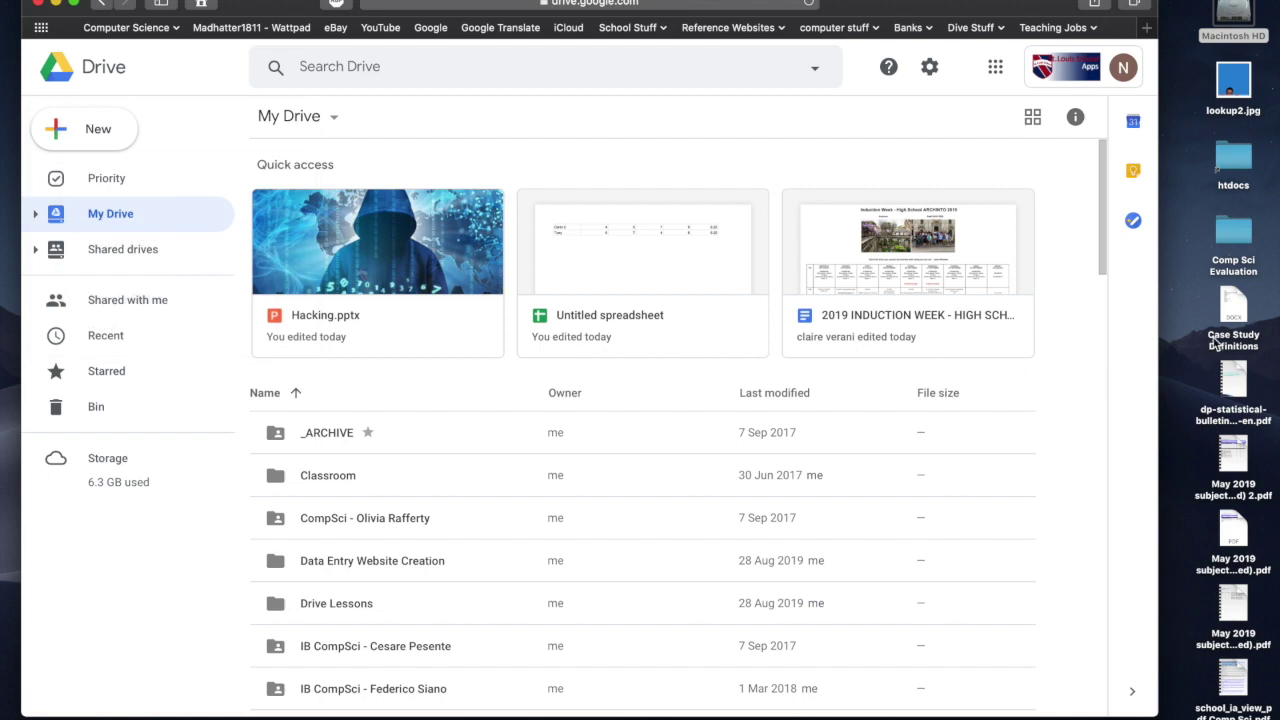
pyautogui.moveTo(1215, 343)
pyautogui.mouseDown()
pyautogui.moveTo(1233, 314)
pyautogui.moveTo(826, 529)
pyautogui.moveTo(744, 597)
pyautogui.moveTo(697, 689)
pyautogui.moveTo(771, 708)
pyautogui.moveTo(991, 494)
pyautogui.moveTo(1190, 340)
pyautogui.mouseUp()
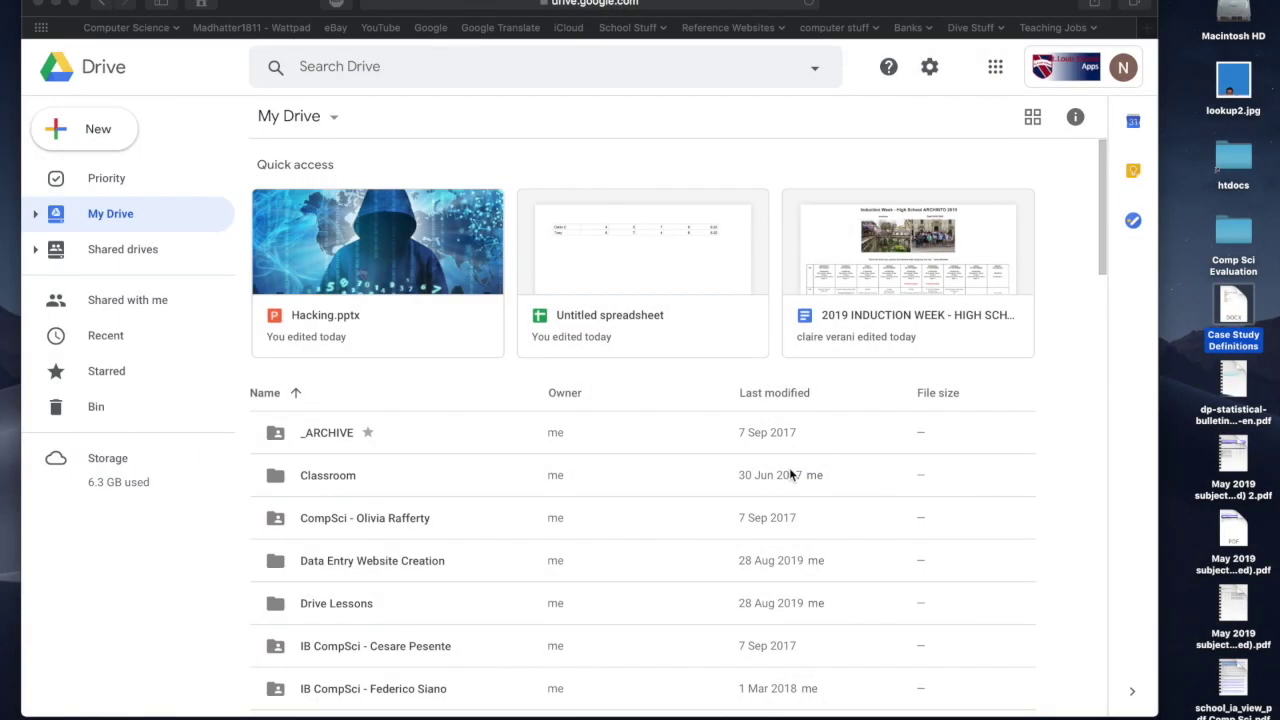
# Drag Case Study Definitions.docx from the desktop into My Drive until the 12 KB upload completes.
pyautogui.scroll(-2, 790, 474)
pyautogui.scroll(-5, 611, 523)
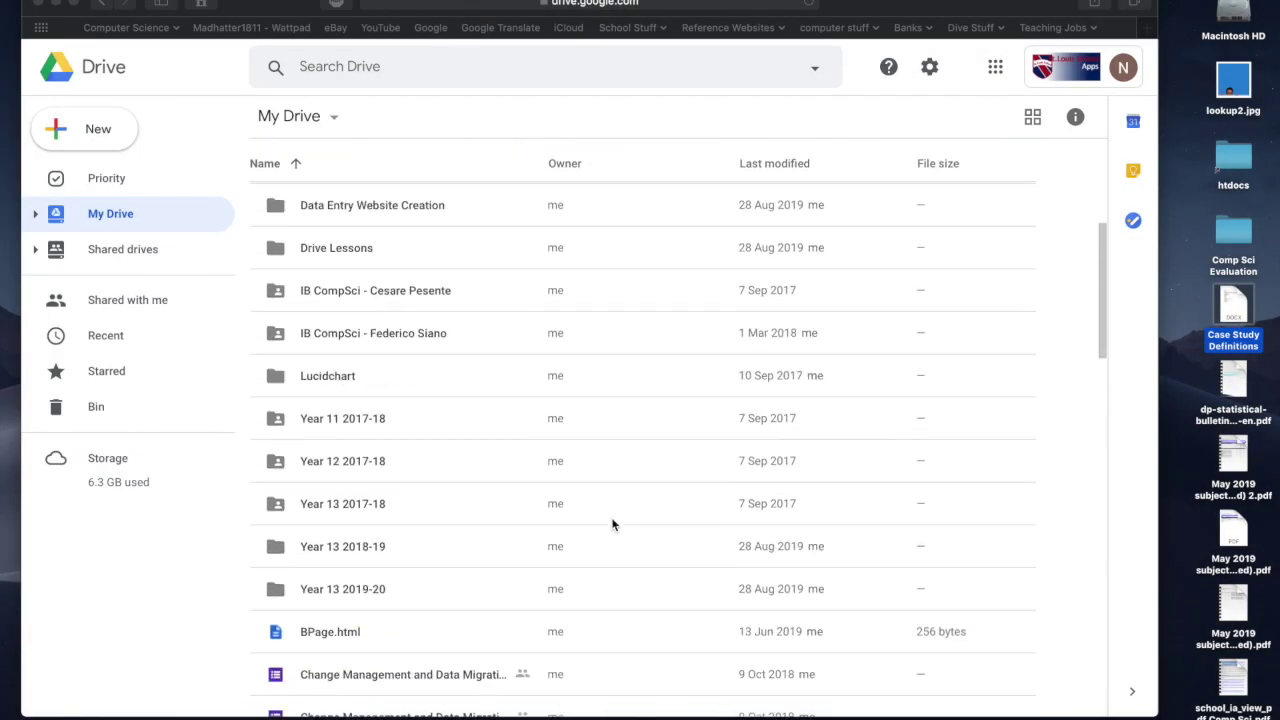
pyautogui.scroll(-6, 611, 523)
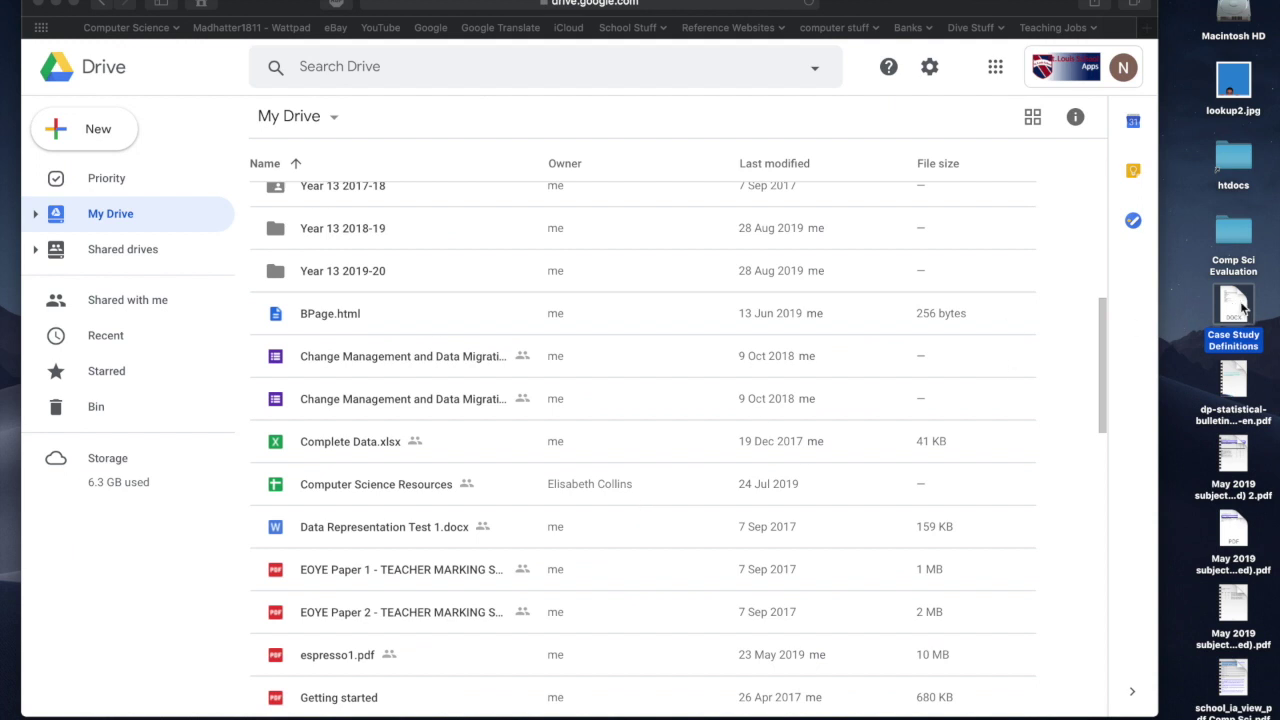
pyautogui.moveTo(1240, 310); pyautogui.dragTo(523, 397)
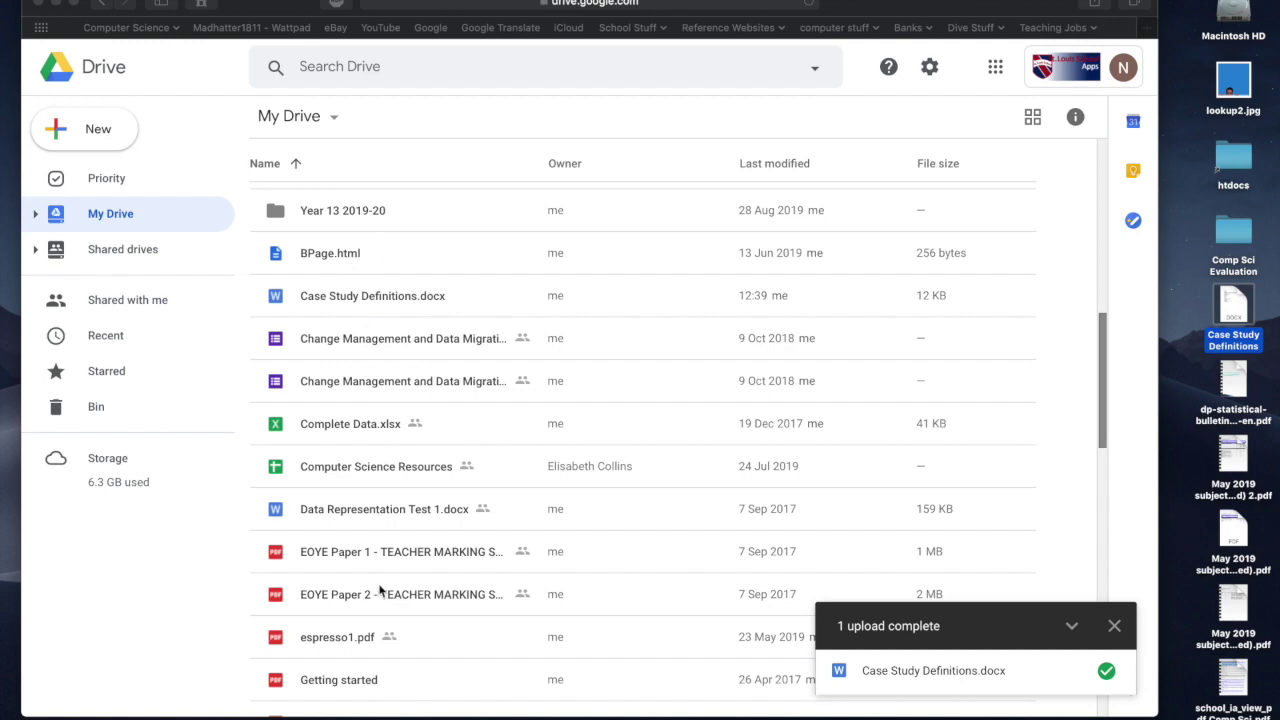
pyautogui.scroll(-5, 395, 560)
pyautogui.scroll(5, 397, 523)
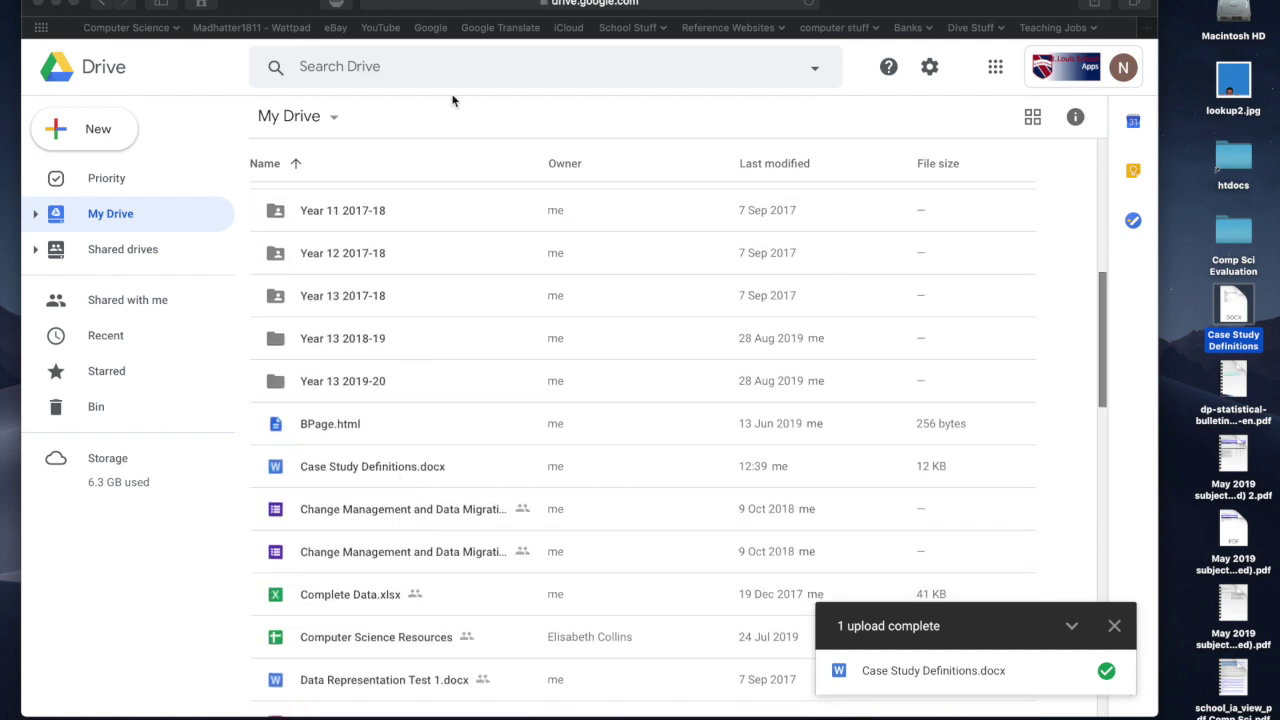
pyautogui.click(424, 77)
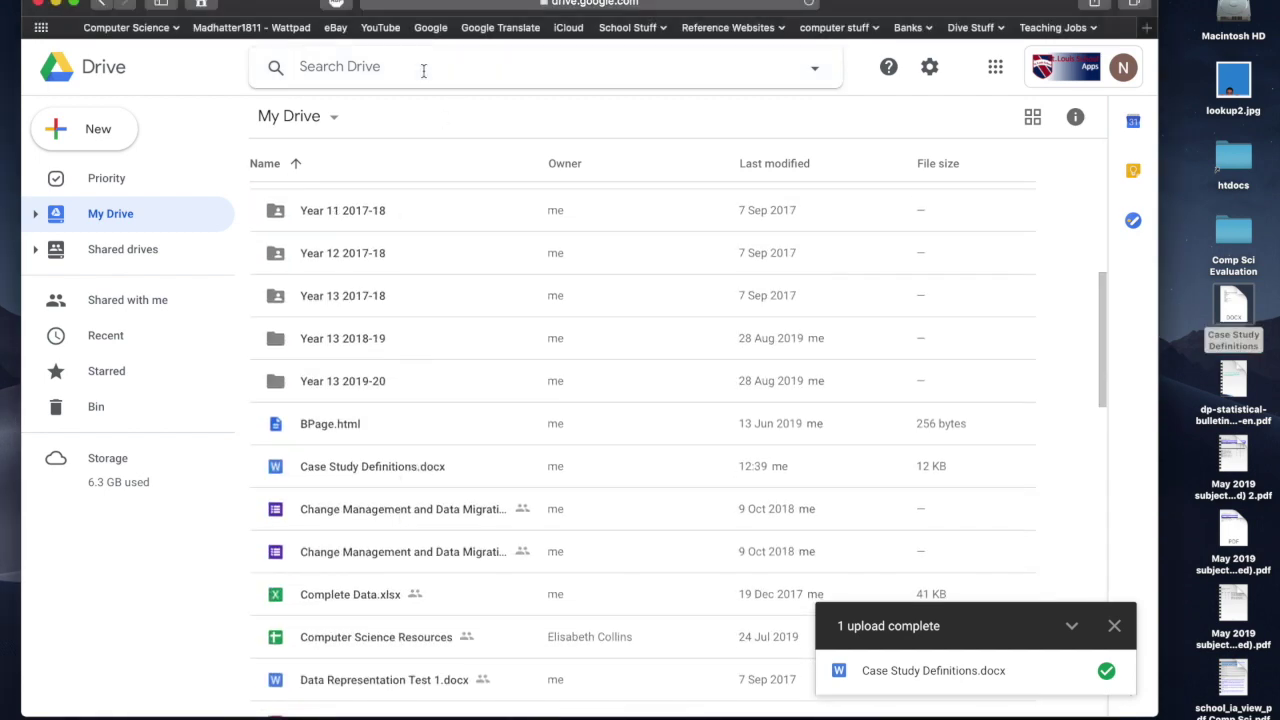
# Search Drive for 'case study definitions'.
pyautogui.write('case study')
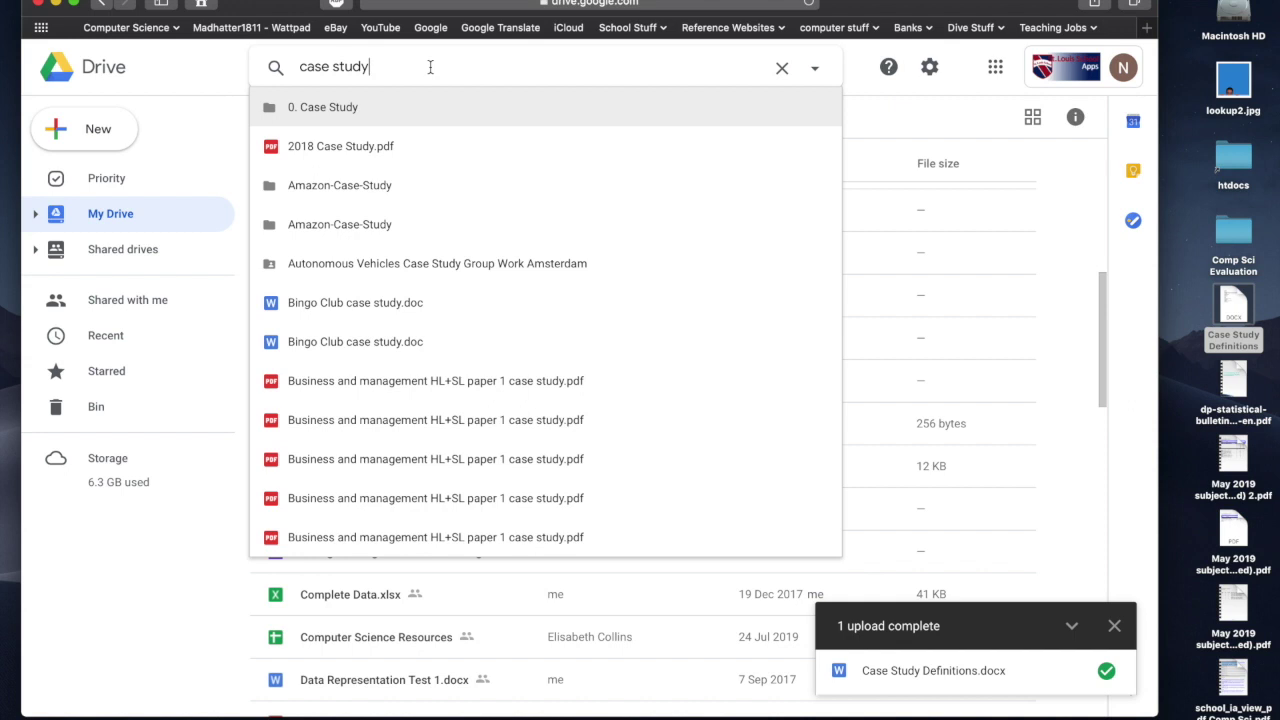
pyautogui.write('defini')
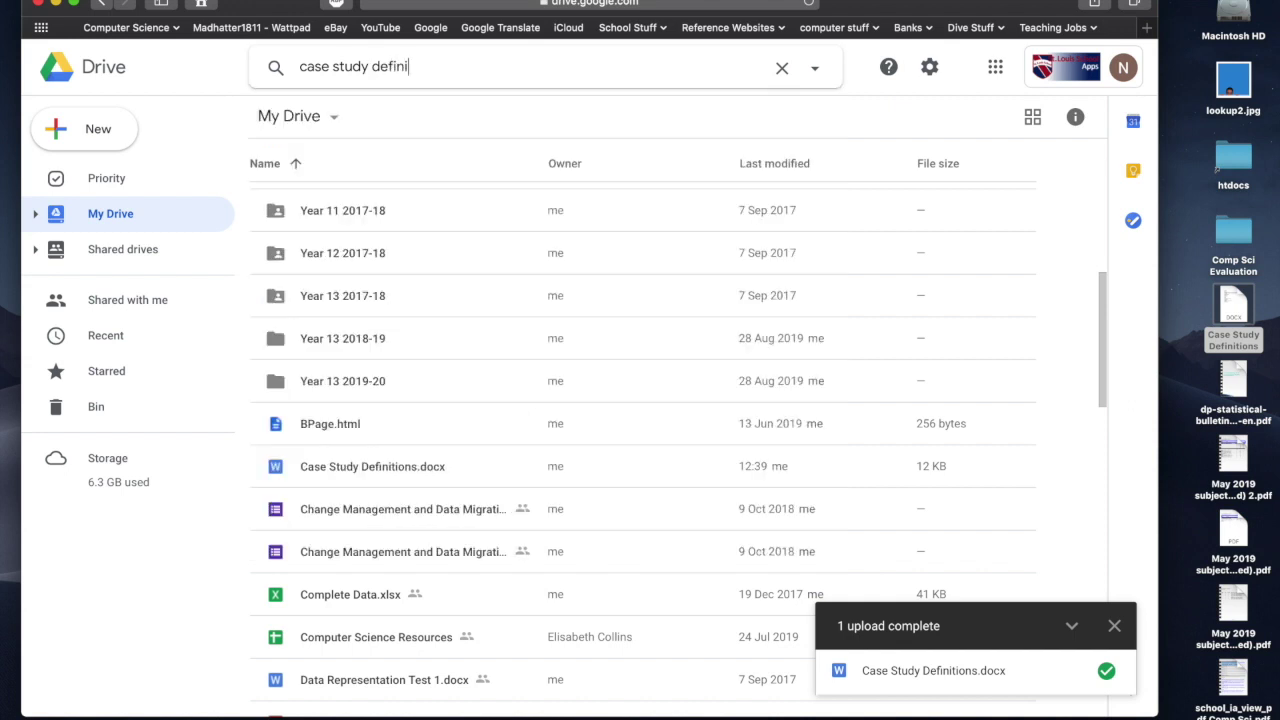
pyautogui.write('ons')
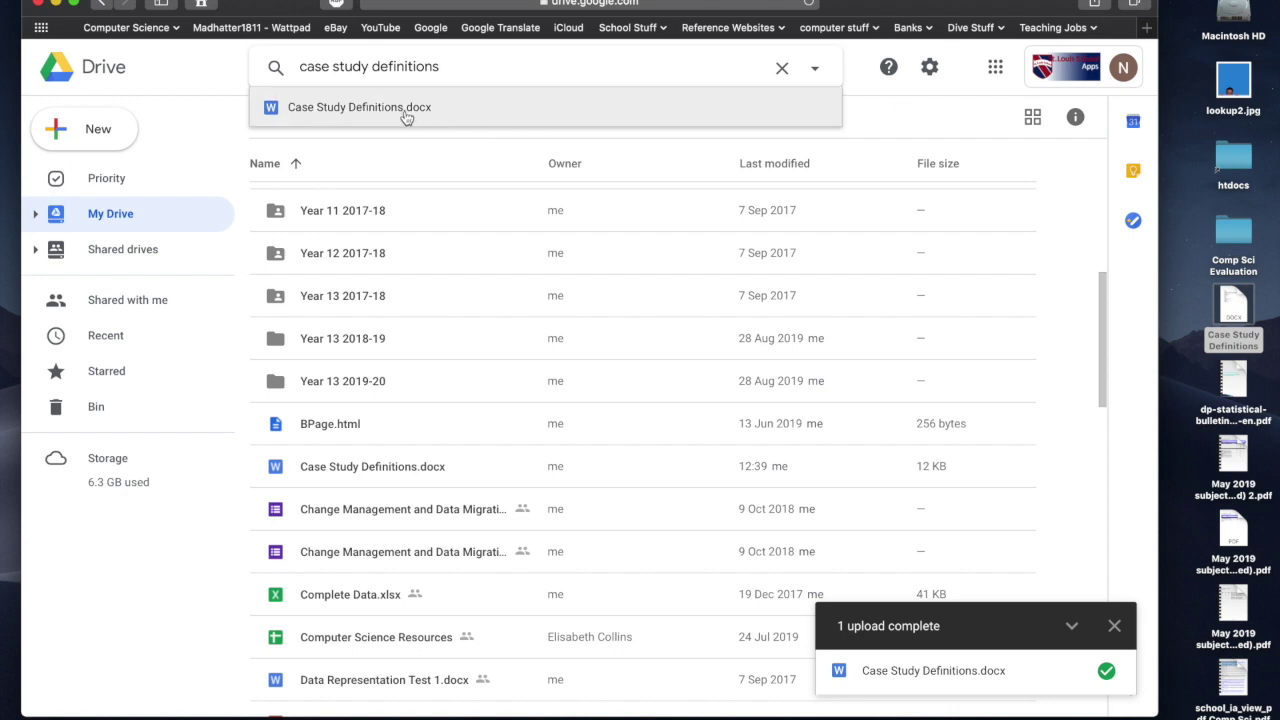
# Preview Case Study Definitions.docx's blockchain terms, then close the preview.
pyautogui.click(396, 470)
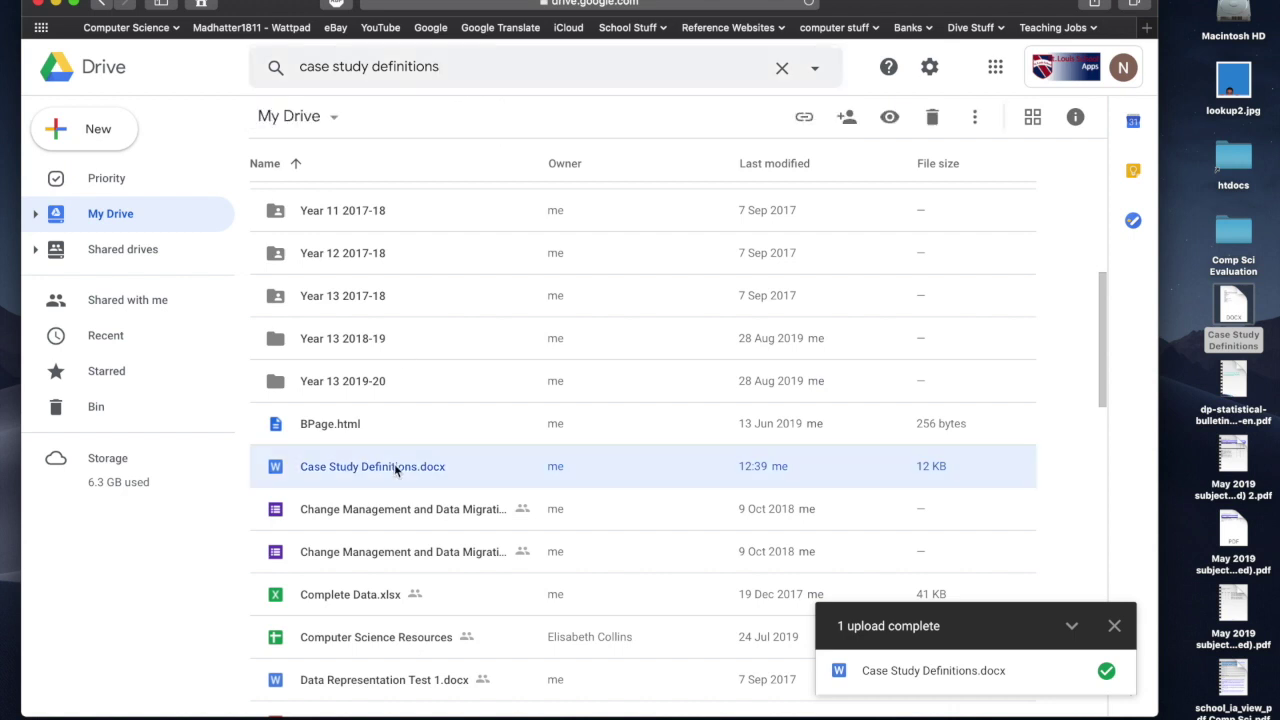
pyautogui.doubleClick(396, 470)
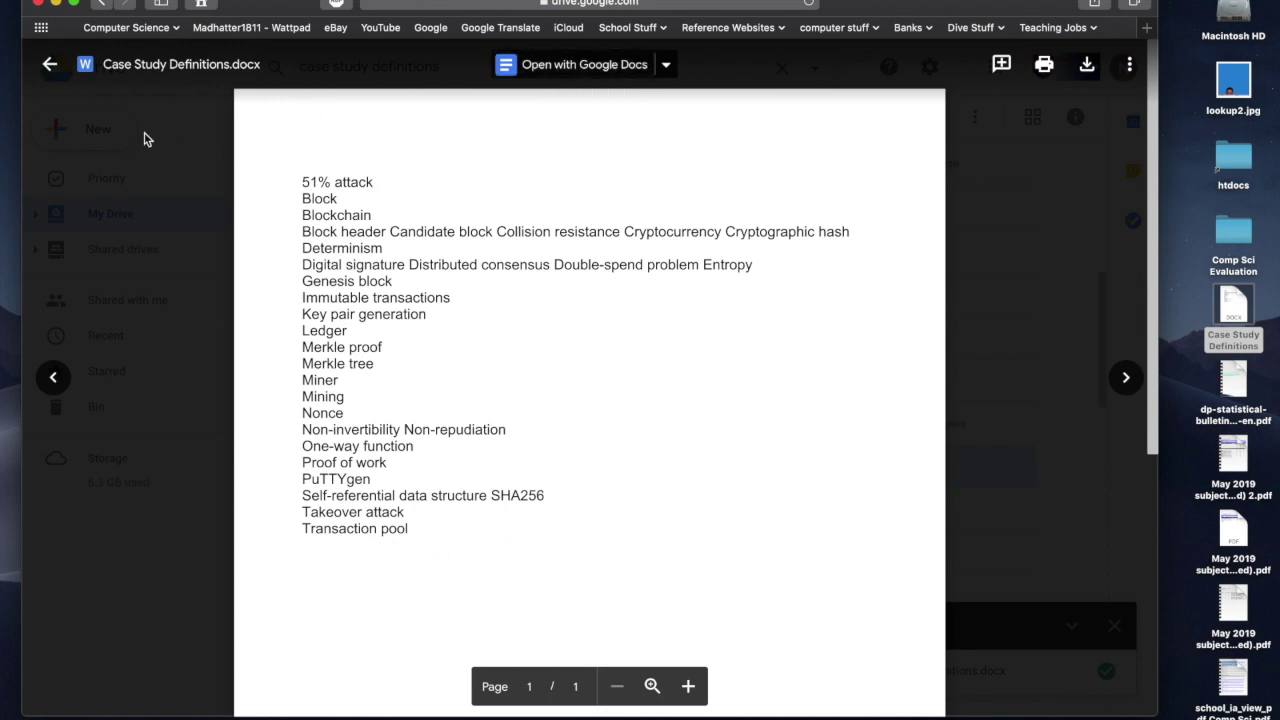
pyautogui.click(53, 70)
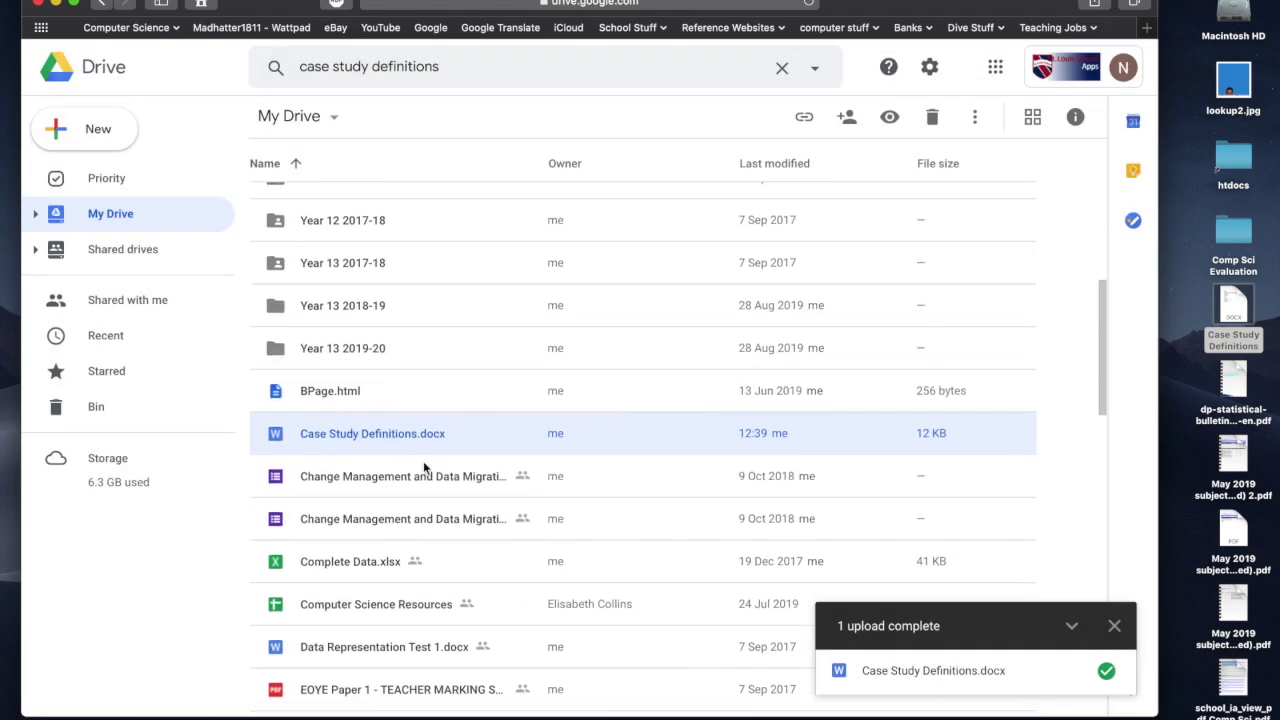
pyautogui.click(1196, 397)
# Drop lookup2.jpg from the desktop onto the Drive Lessons folder and open that folder.
pyautogui.moveTo(1238, 92); pyautogui.dragTo(430, 503)
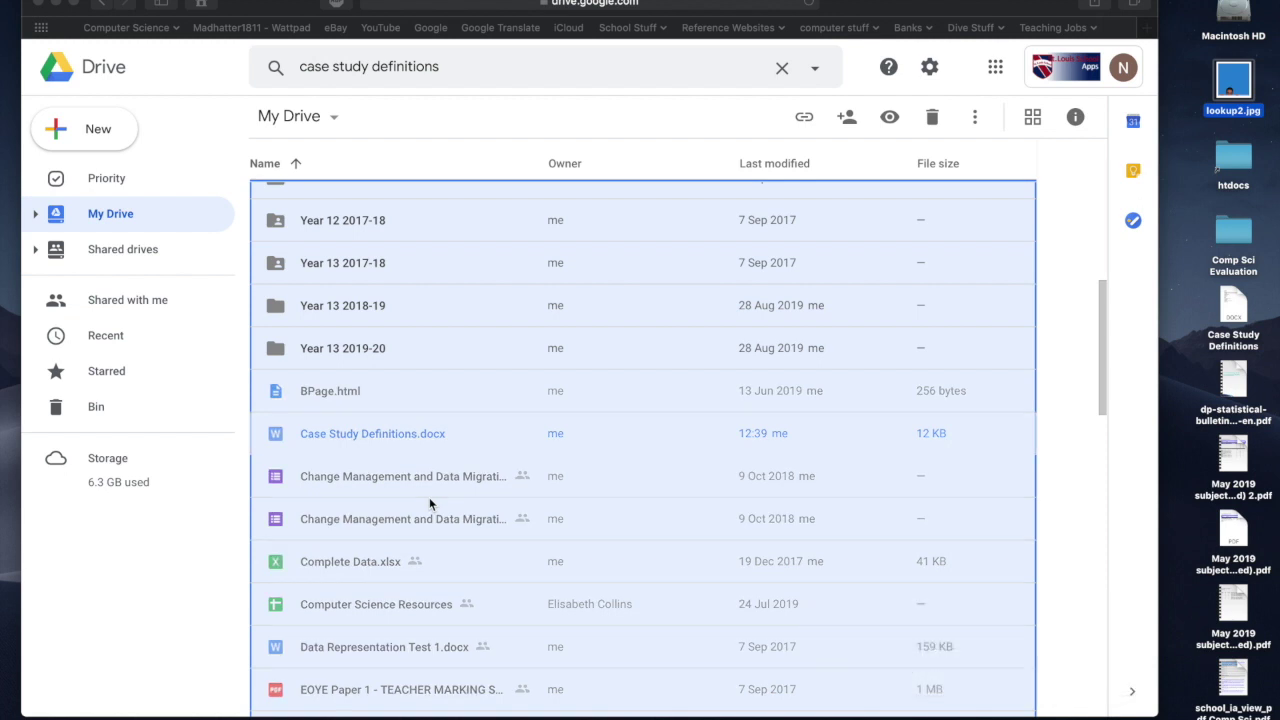
pyautogui.scroll(5, 548, 395)
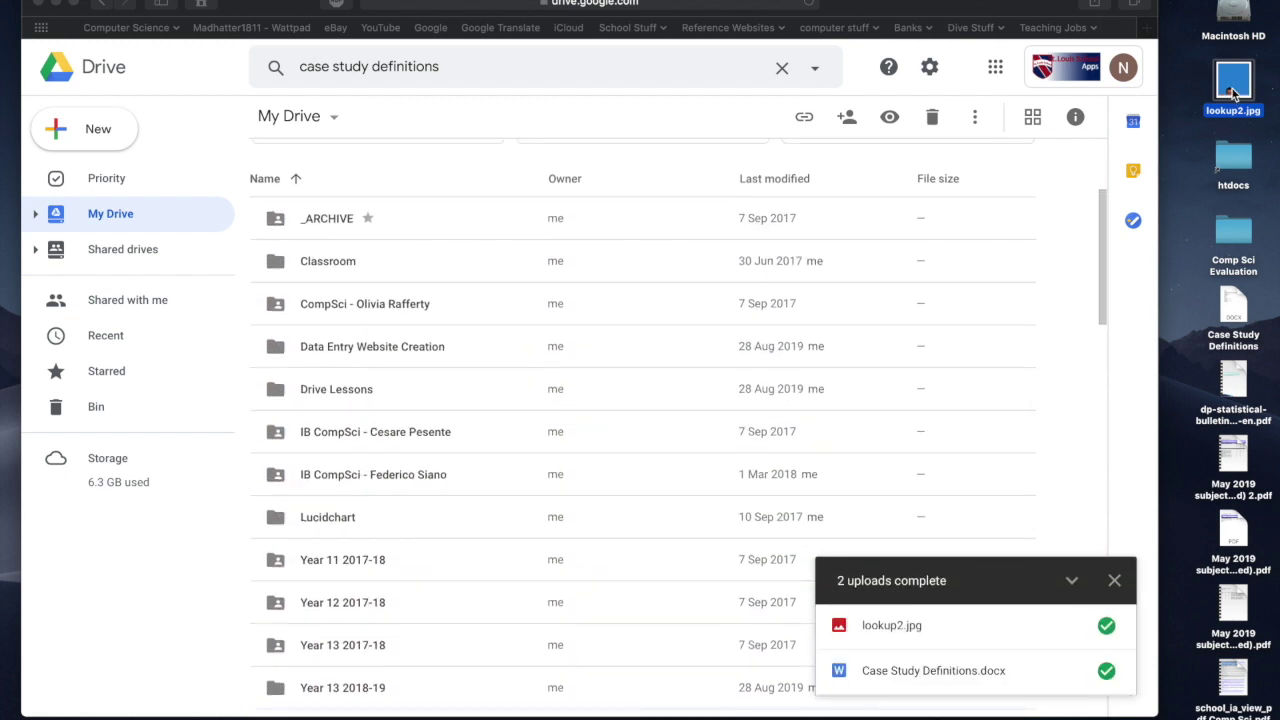
pyautogui.moveTo(1234, 100); pyautogui.dragTo(276, 396)
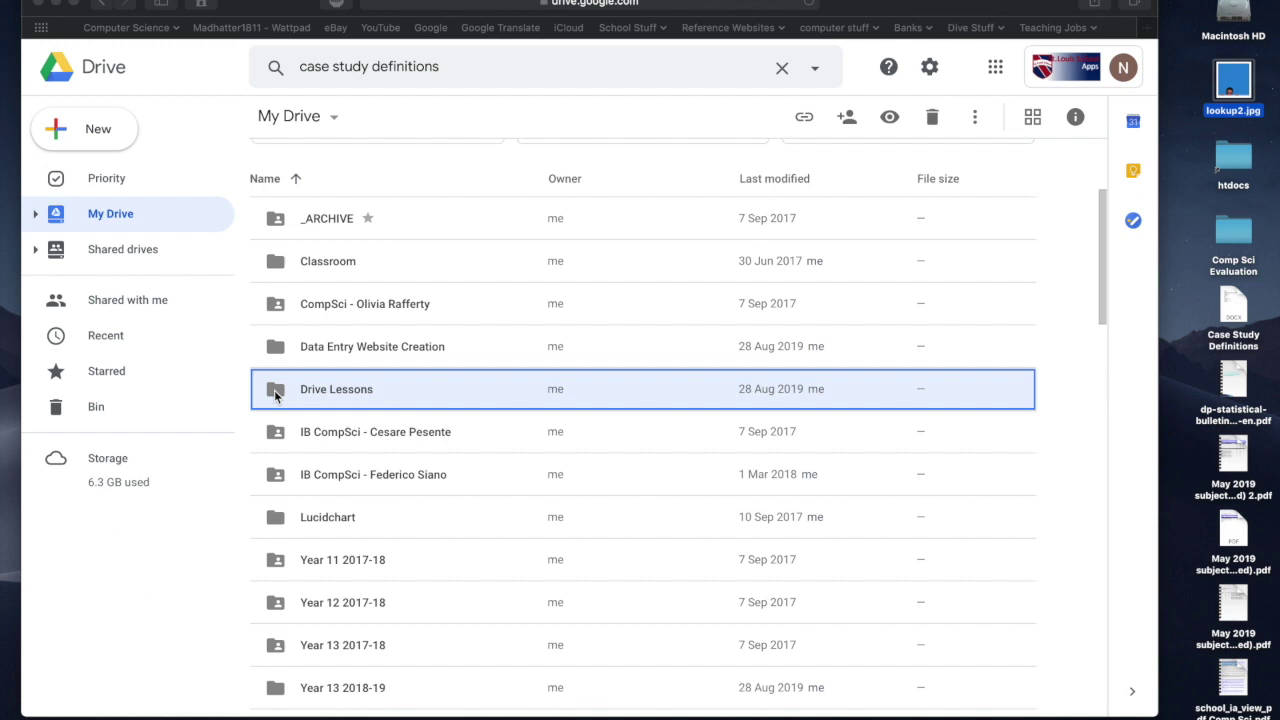
pyautogui.moveTo(274, 390); pyautogui.dragTo(274, 390)
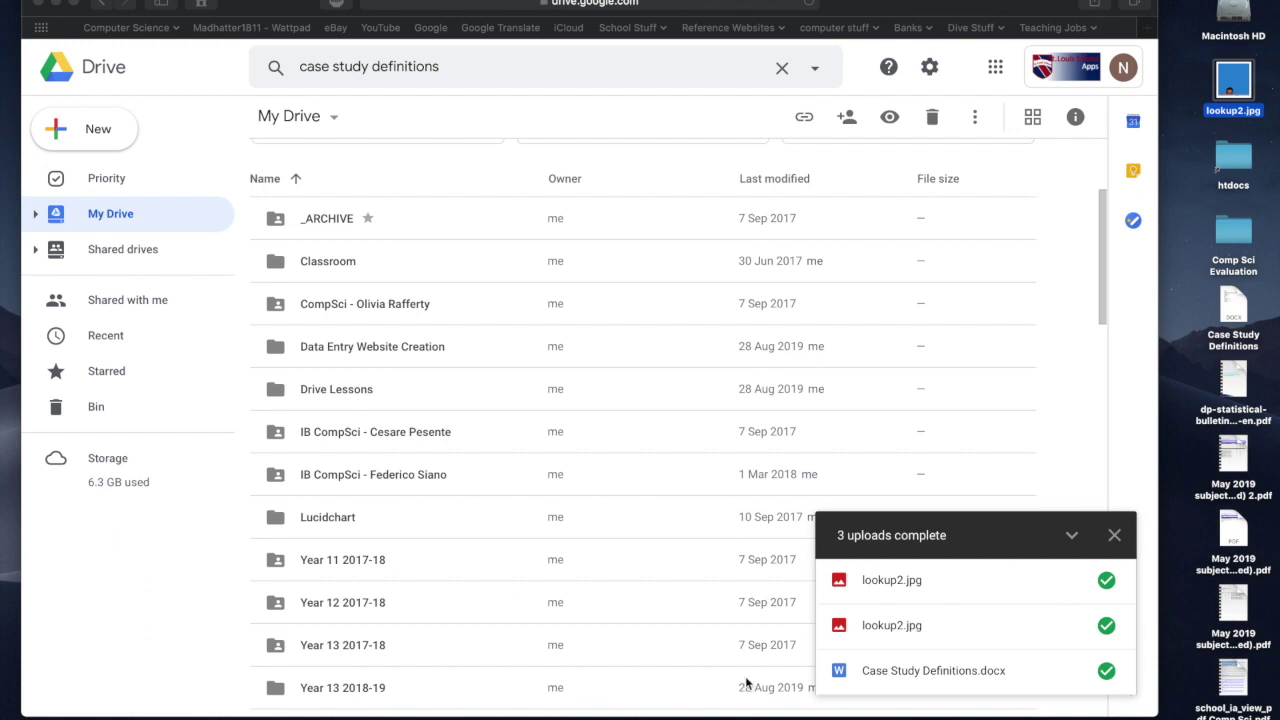
pyautogui.doubleClick(345, 391)
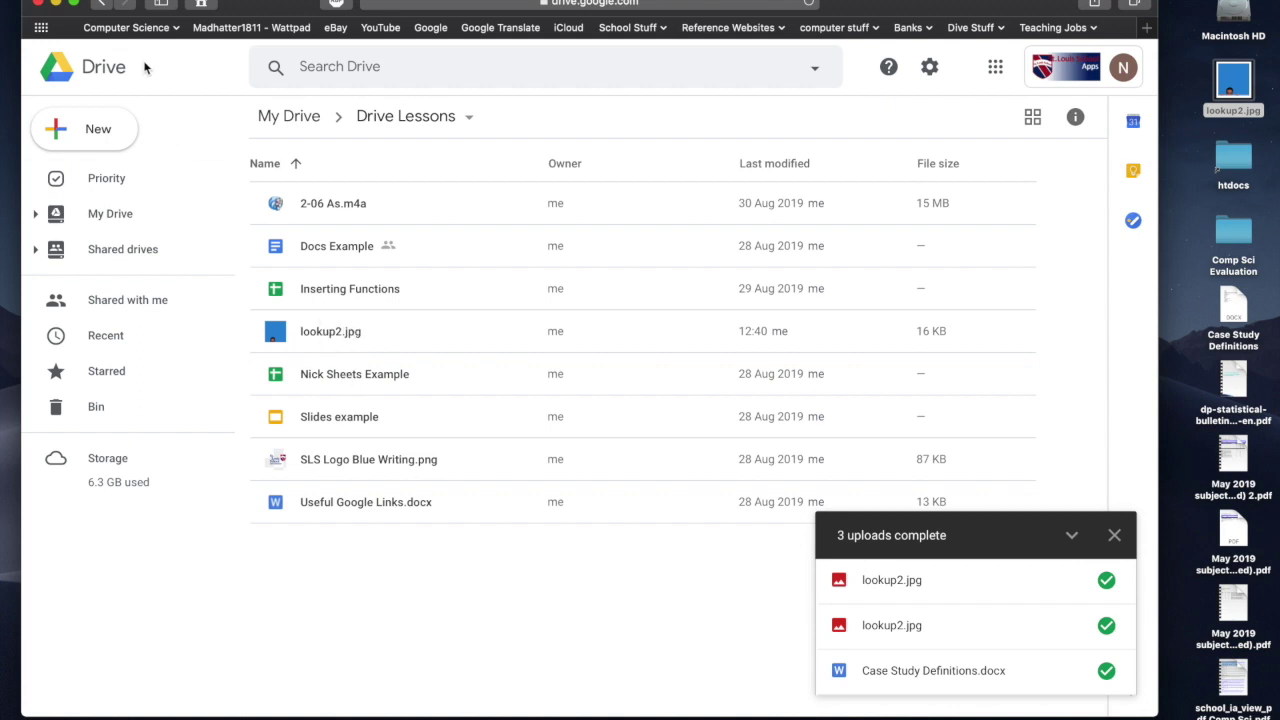
# Return to My Drive and dismiss the completed uploads summary.
pyautogui.click(101, 4)
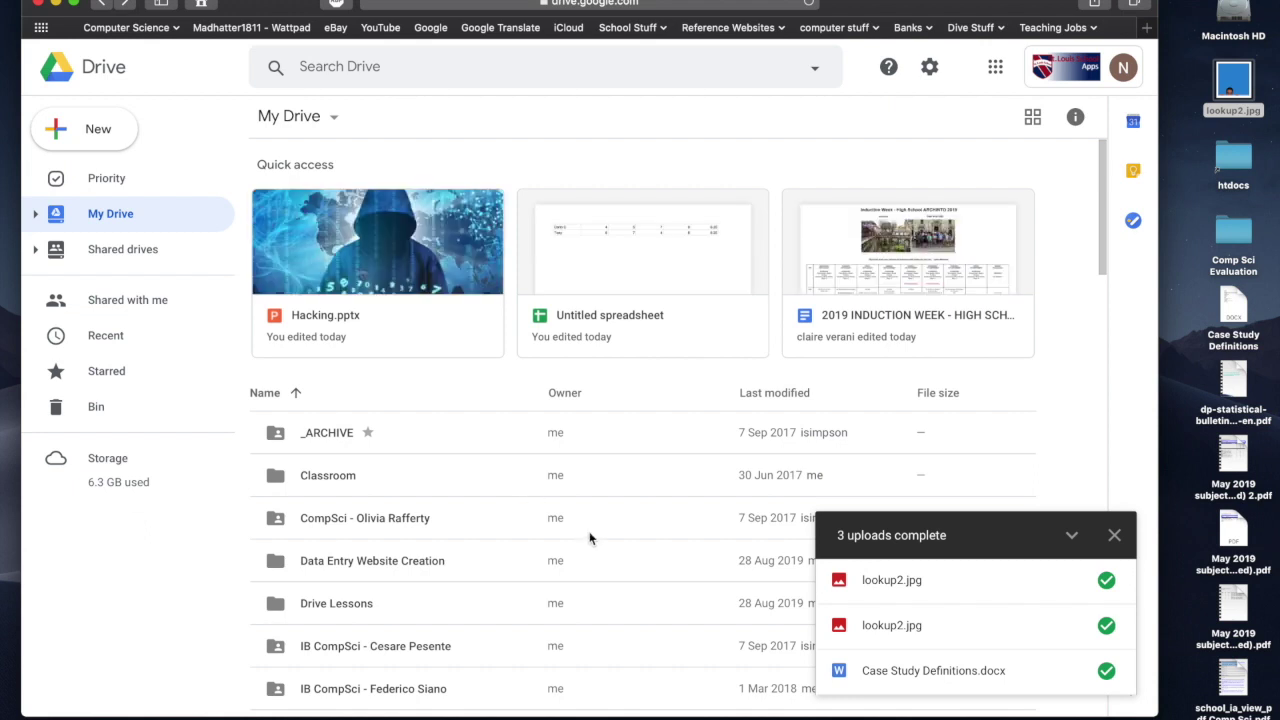
pyautogui.scroll(-5, 591, 540)
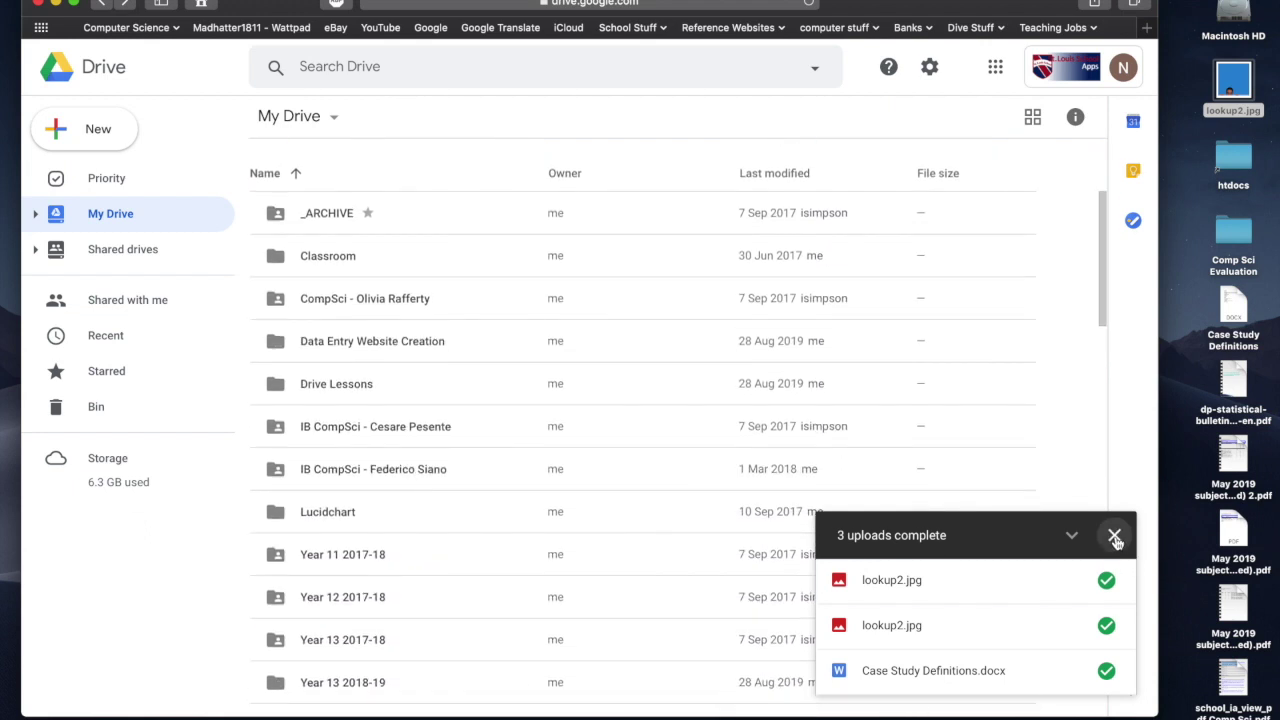
pyautogui.click(1114, 535)
pyautogui.scroll(4, 751, 555)
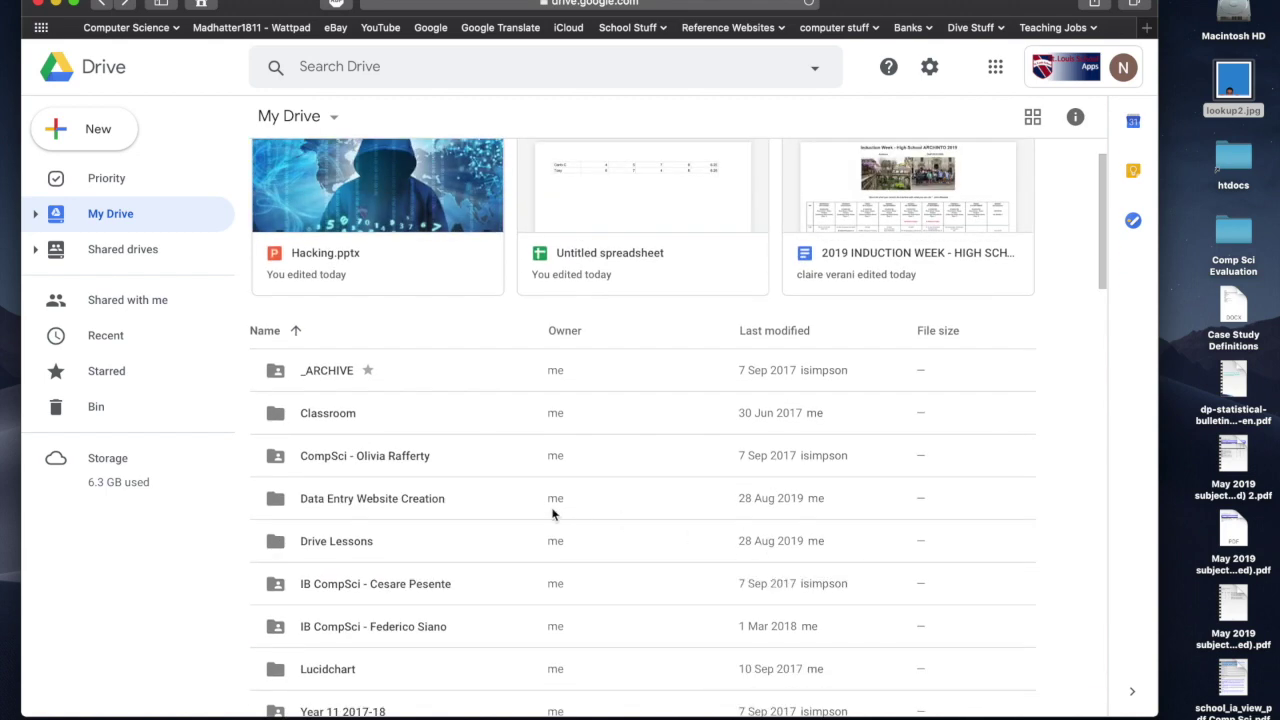
pyautogui.scroll(-2, 619, 646)
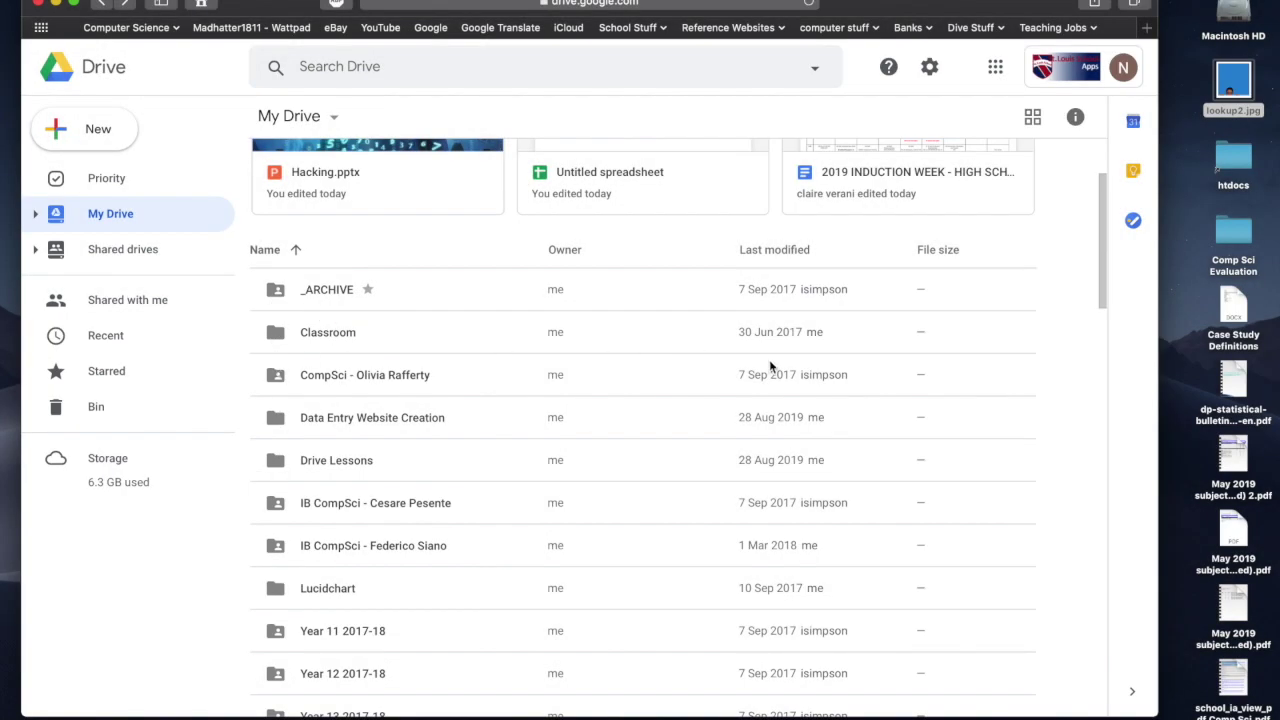
pyautogui.scroll(3, 770, 365)
pyautogui.scroll(-15, 770, 365)
pyautogui.scroll(10, 770, 365)
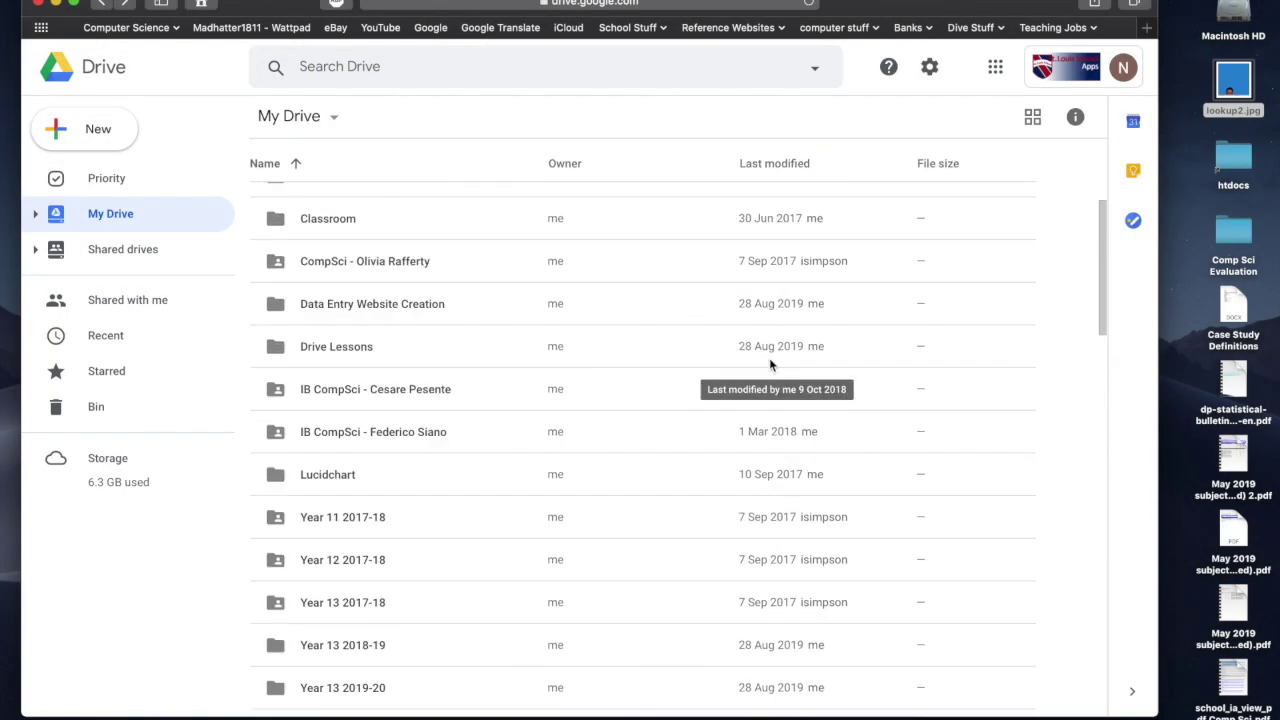
pyautogui.scroll(5, 770, 365)
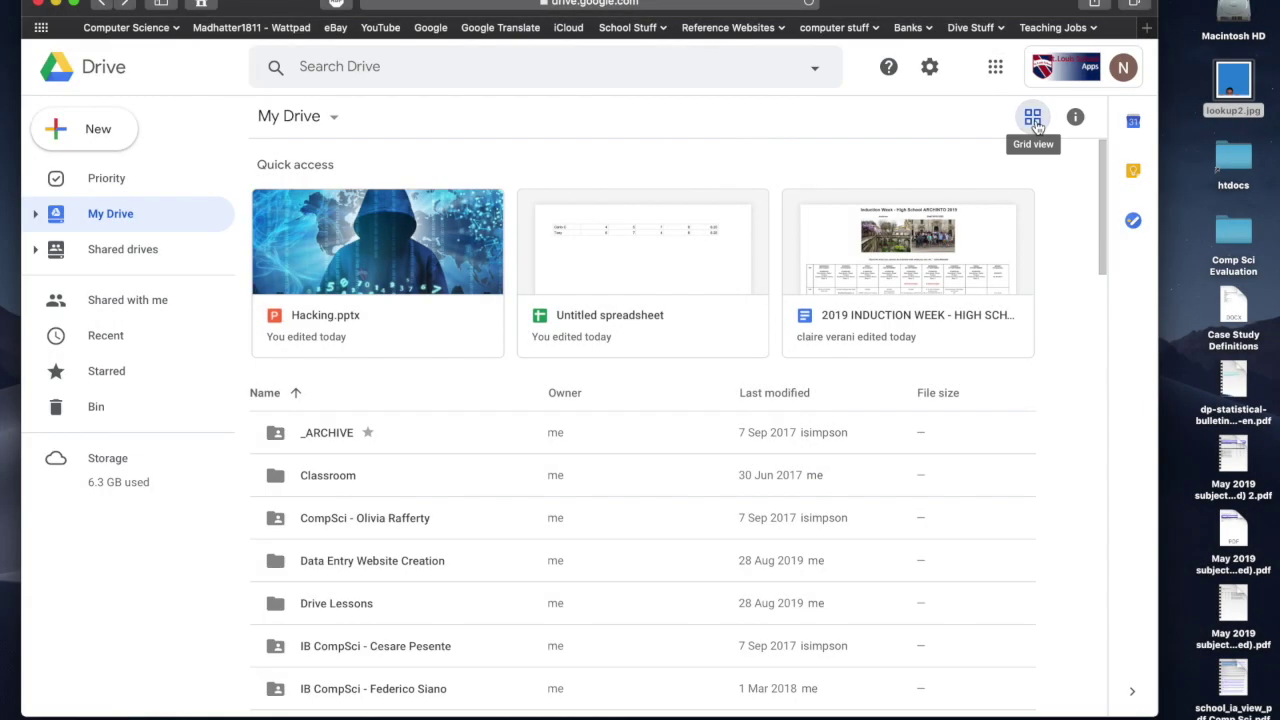
# Switch My Drive to Grid view and scroll through the thirteen folder thumbnails.
pyautogui.click(1035, 120)
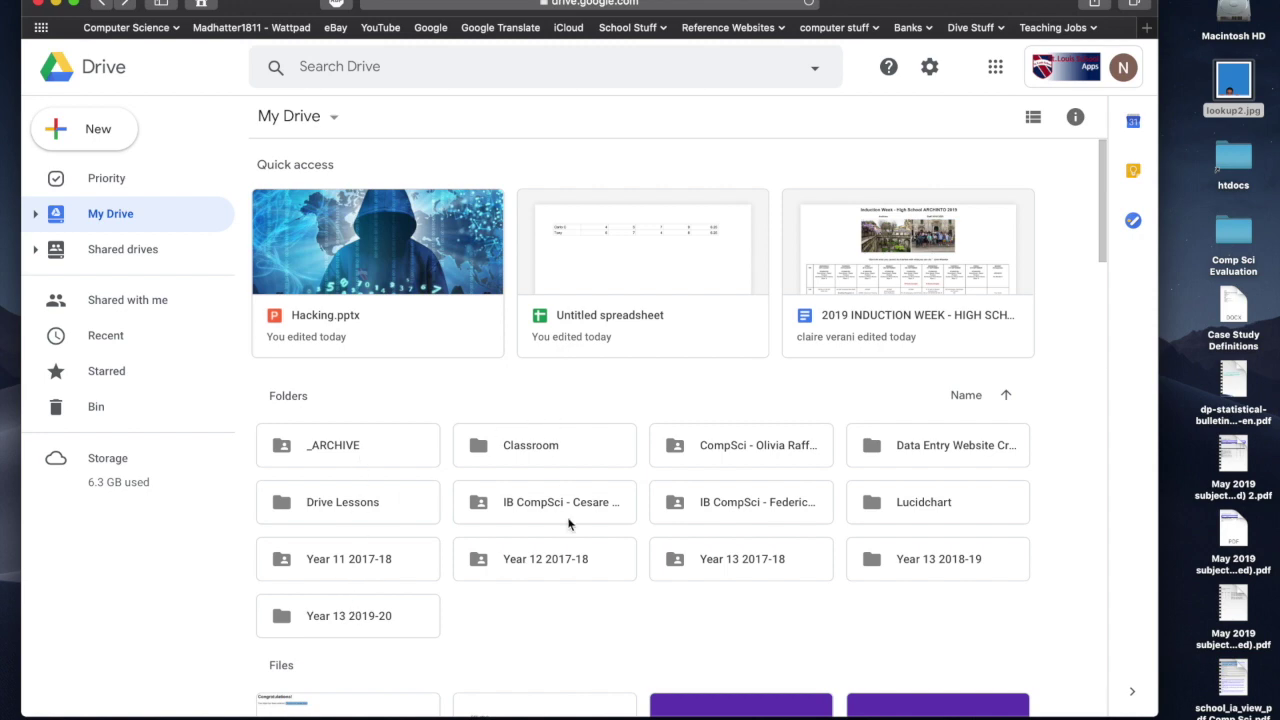
pyautogui.scroll(-5, 734, 605)
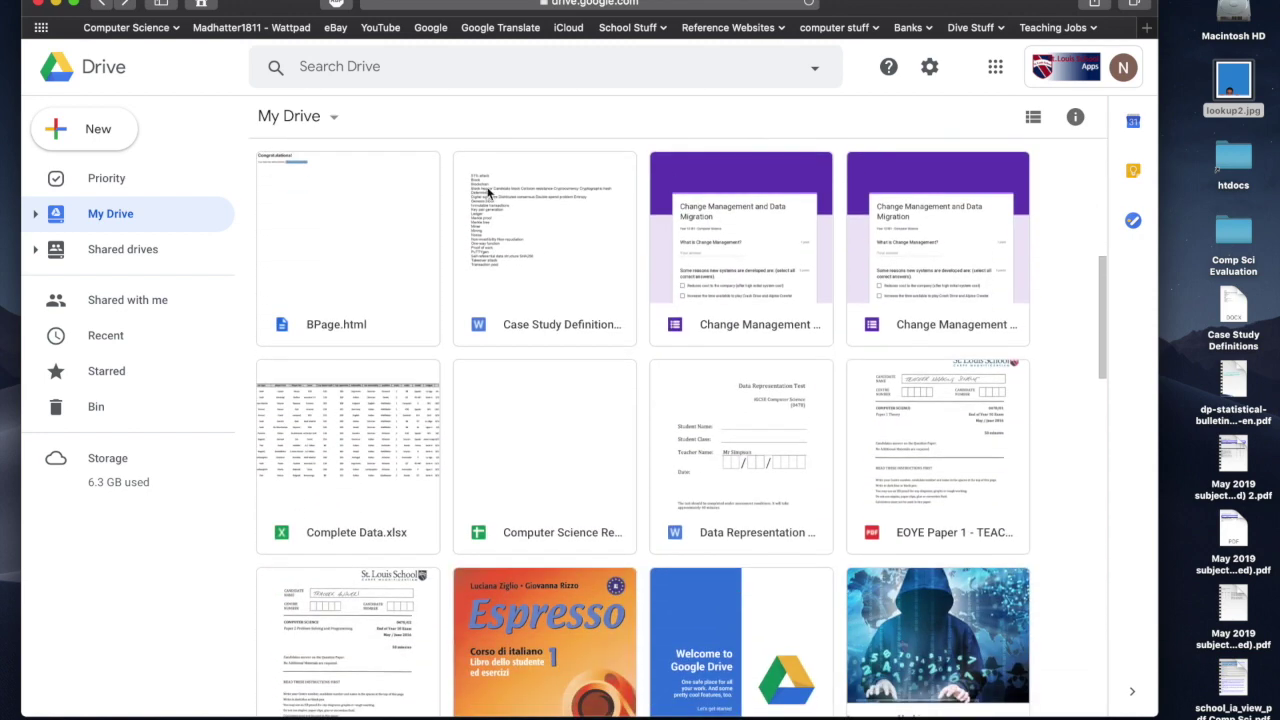
pyautogui.scroll(-6, 751, 571)
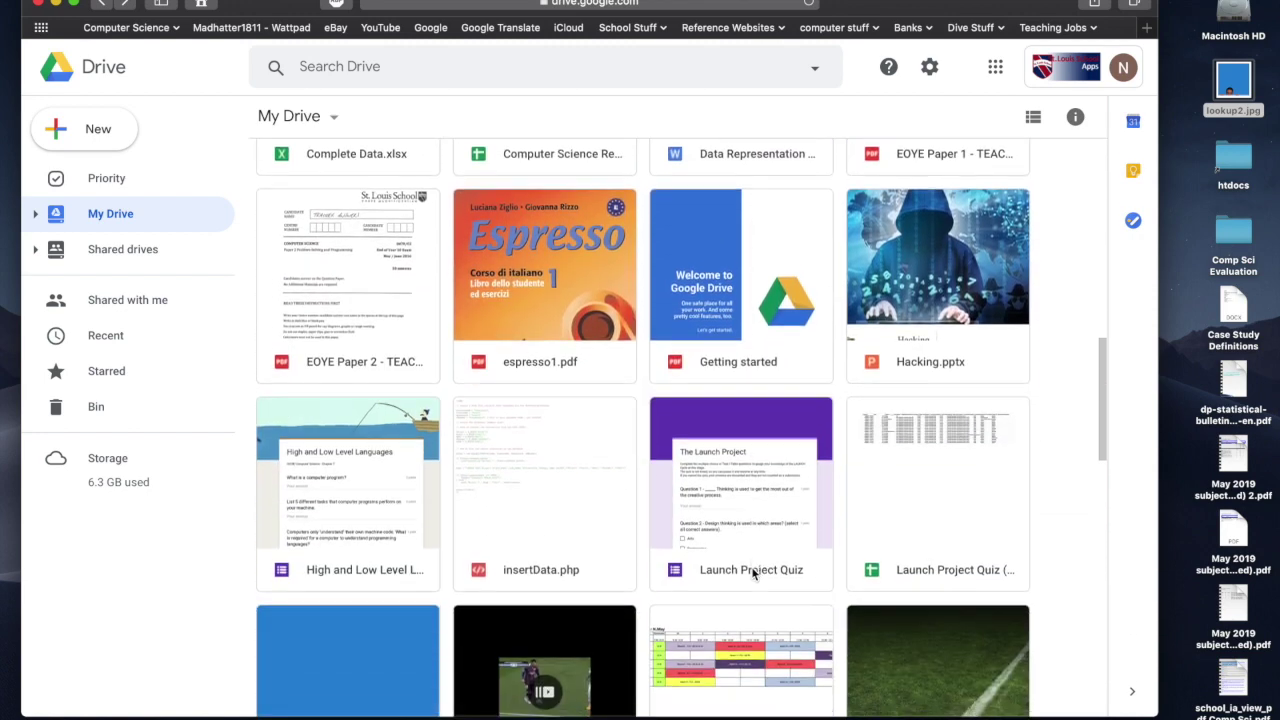
pyautogui.scroll(-6, 753, 573)
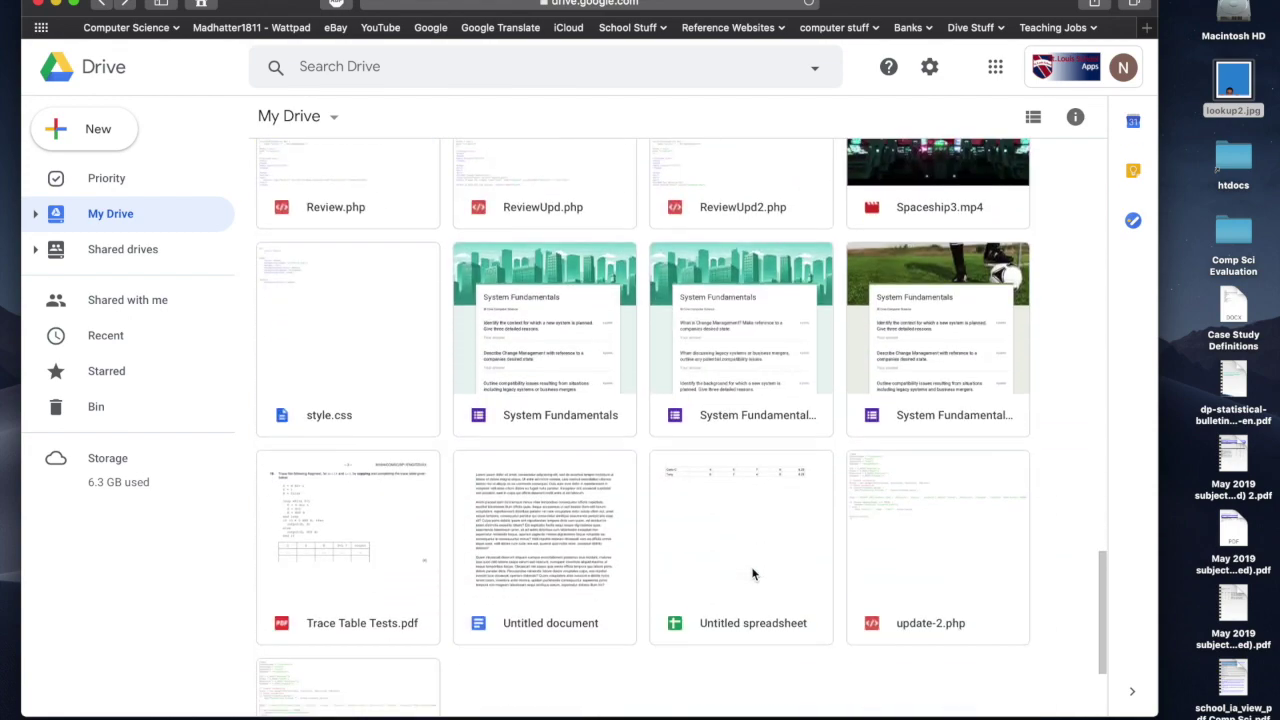
pyautogui.scroll(15, 753, 573)
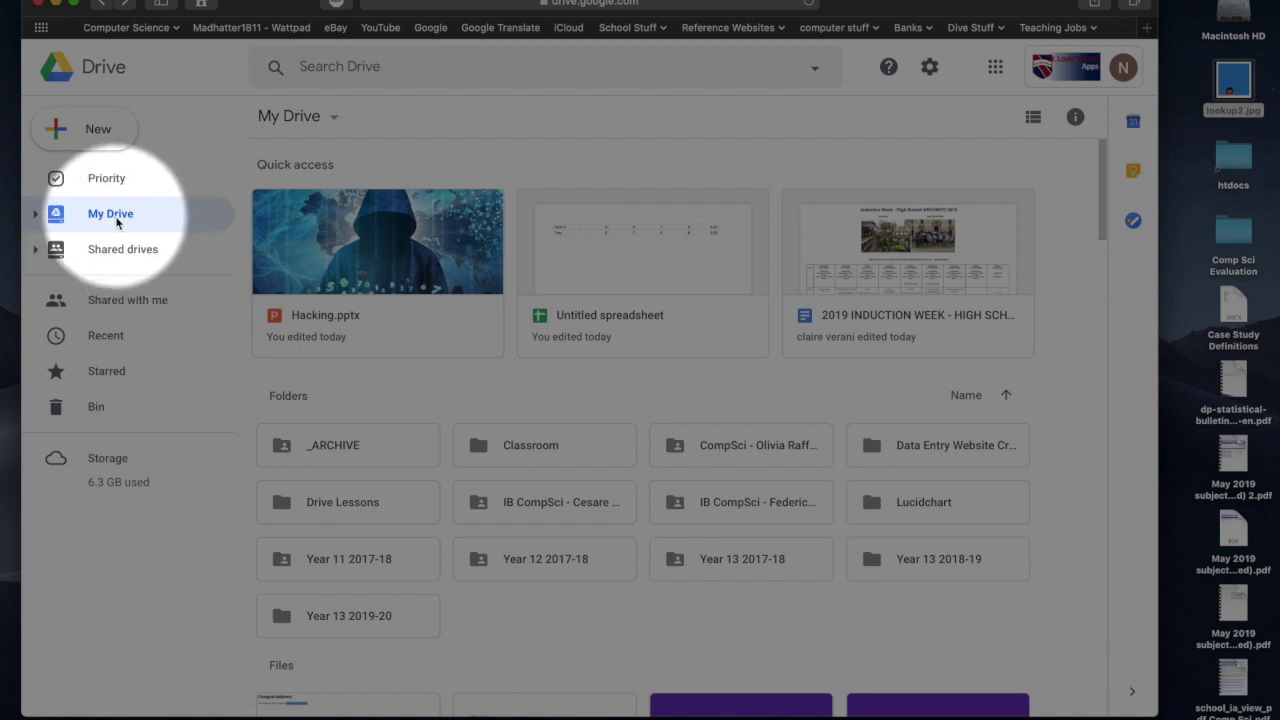
pyautogui.click(35, 250)
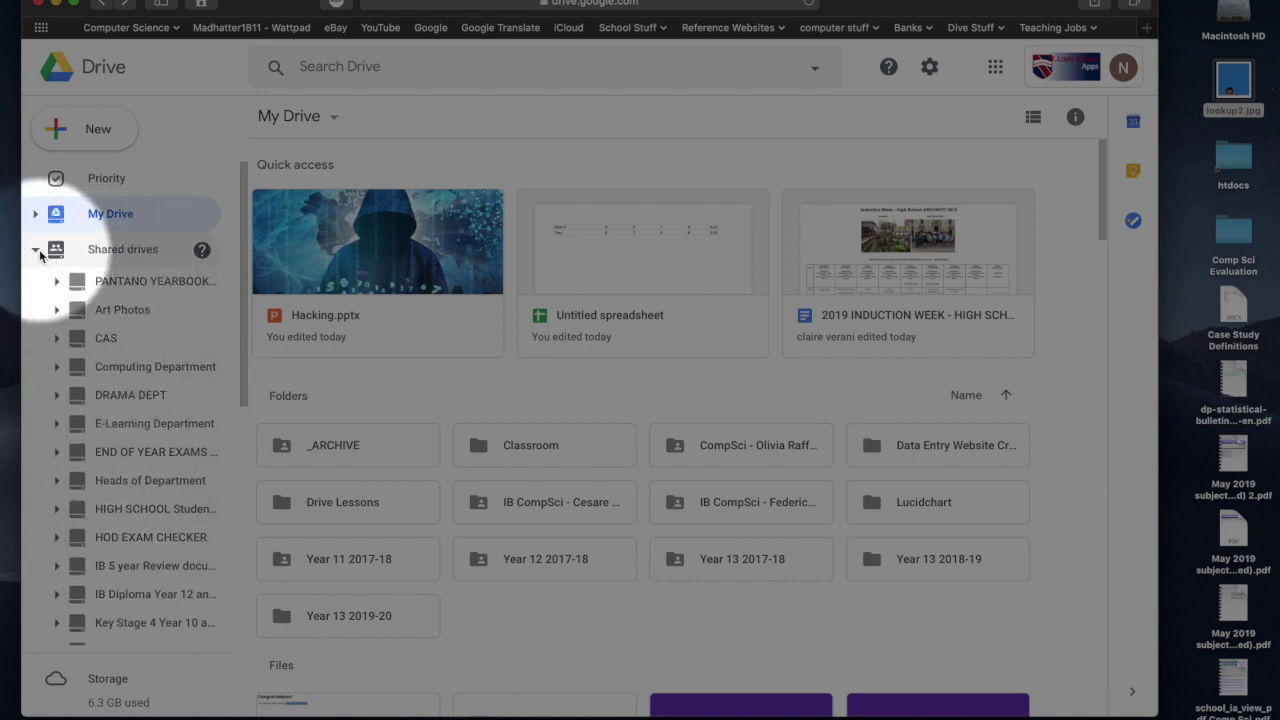
pyautogui.click(36, 251)
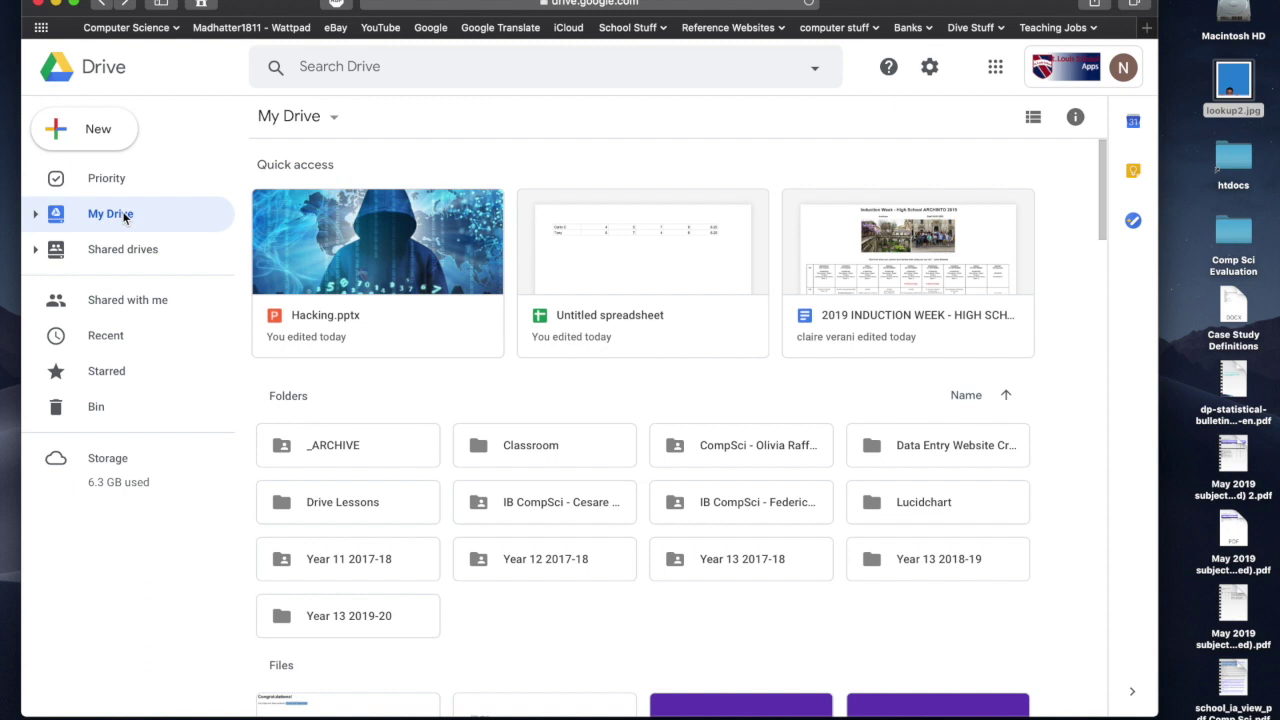
# Switch My Drive back to List view.
pyautogui.scroll(-1, 594, 529)
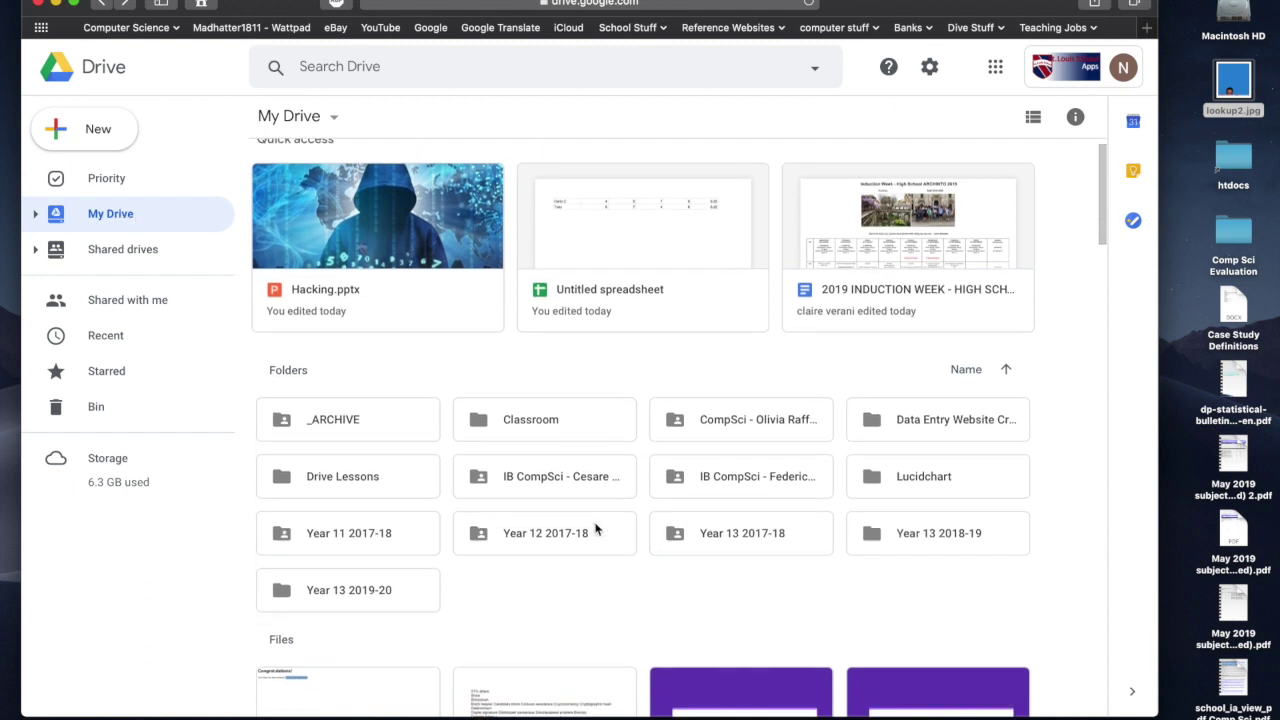
pyautogui.scroll(1, 594, 529)
pyautogui.click(1033, 117)
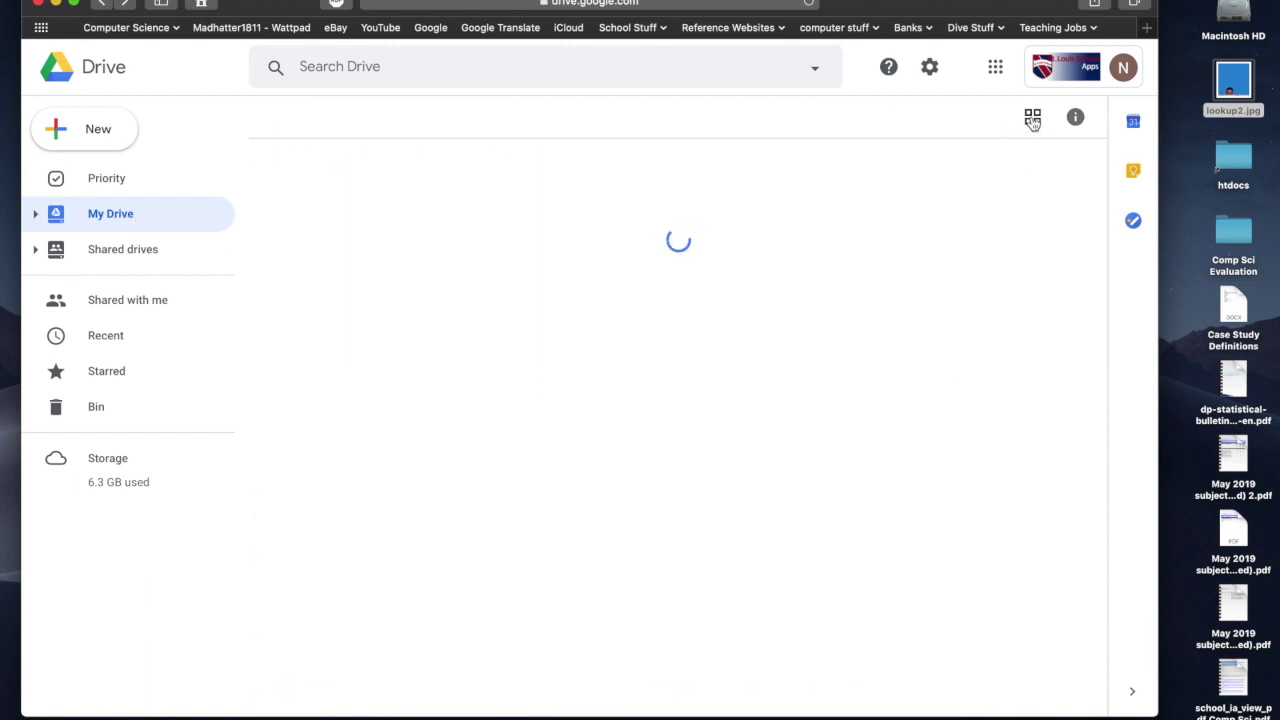
pyautogui.scroll(-3, 556, 512)
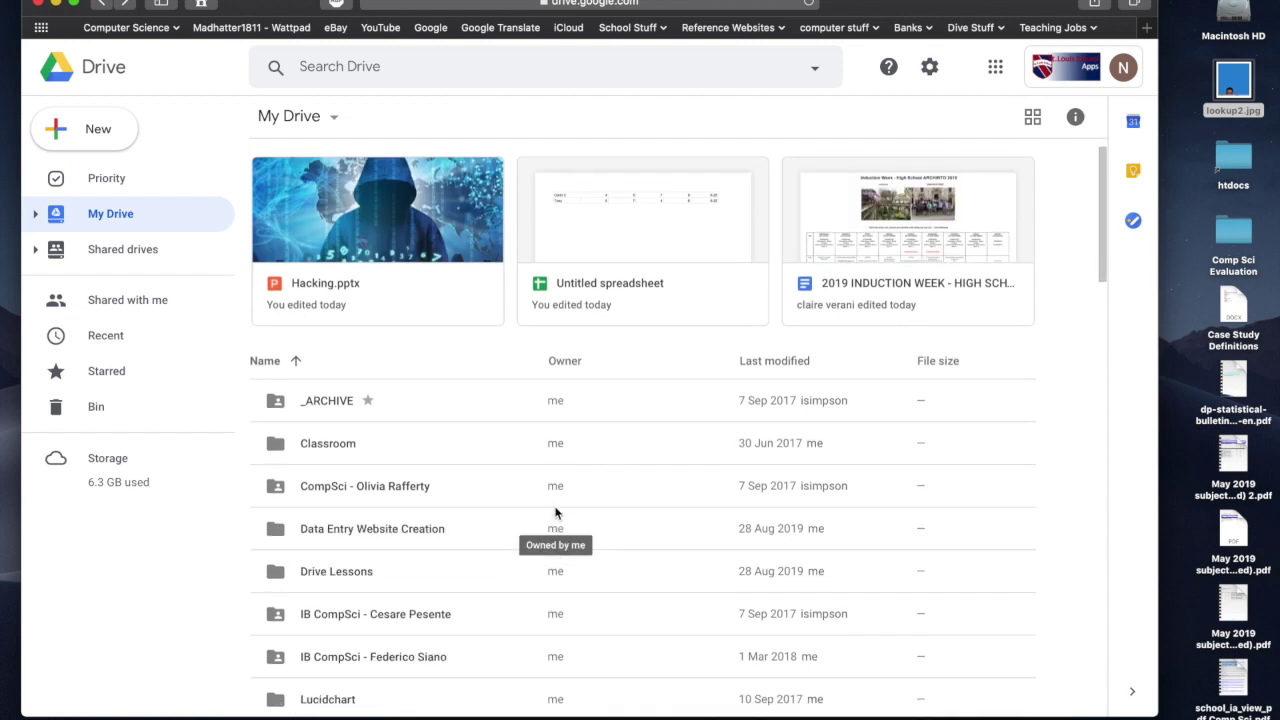
pyautogui.scroll(-2, 556, 512)
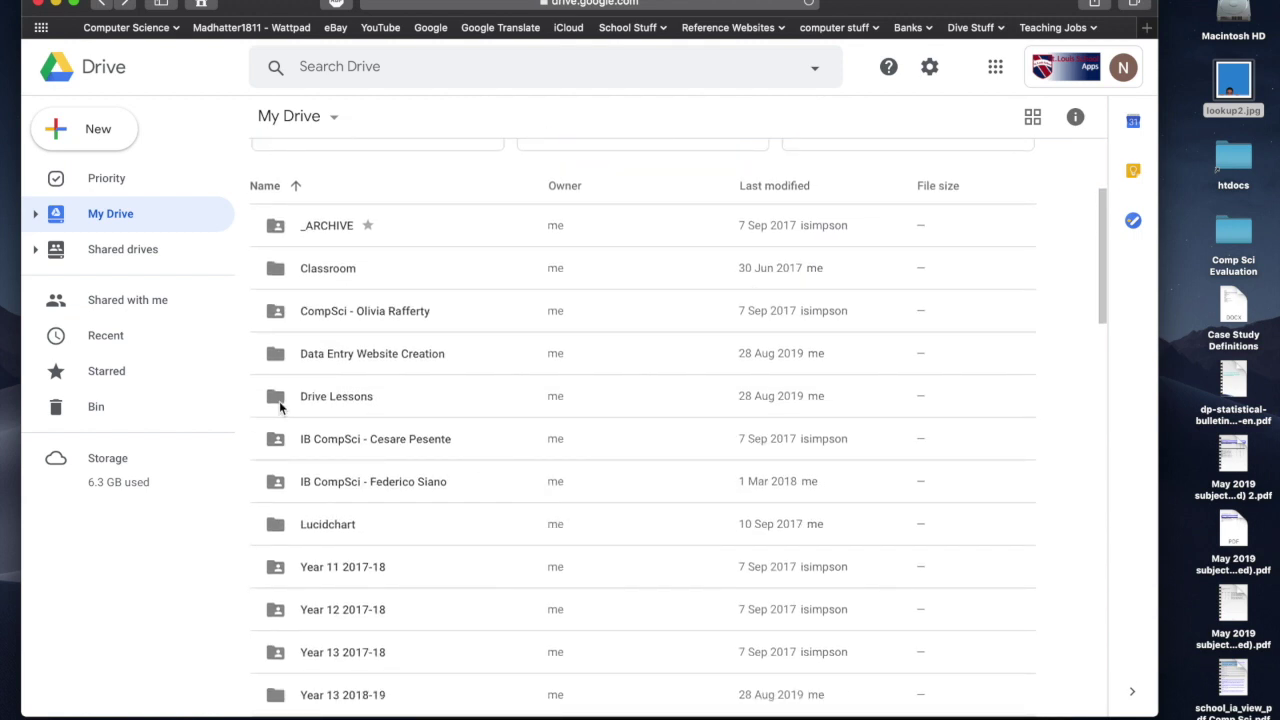
# Select Drive Lessons, view its actions menu, and sort the list by name Z to A.
pyautogui.click(304, 400)
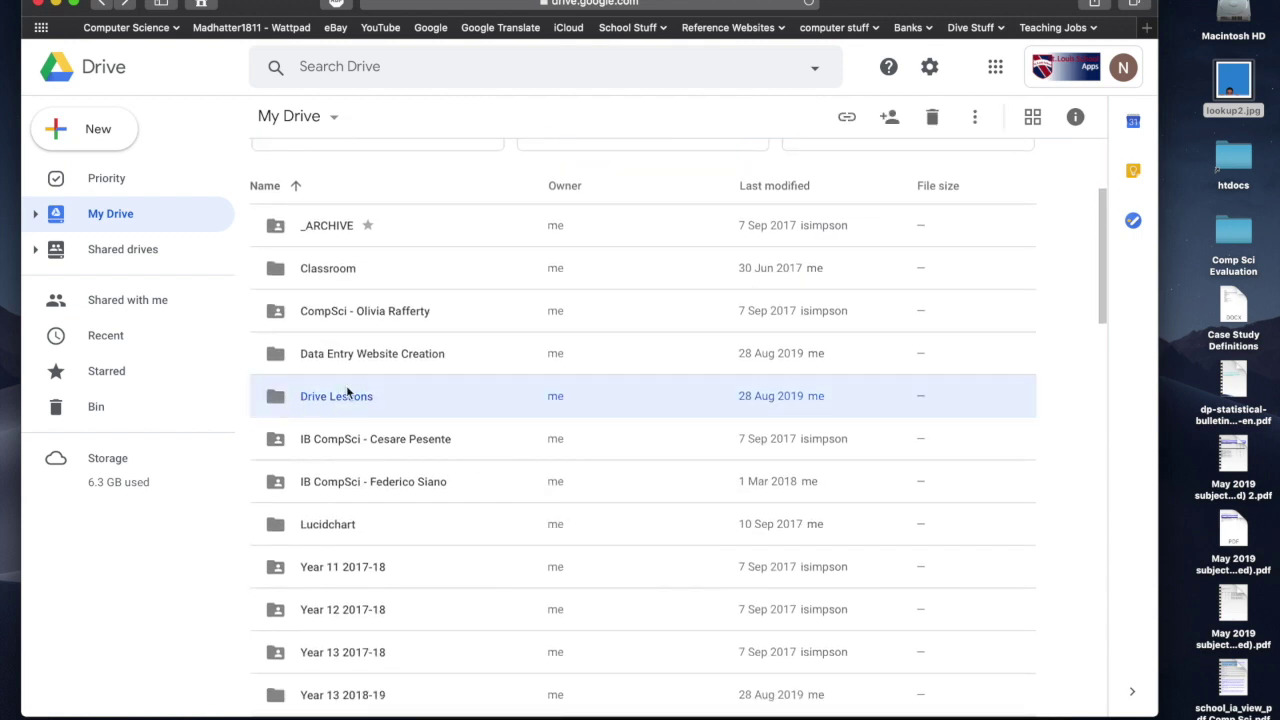
pyautogui.click(371, 401)
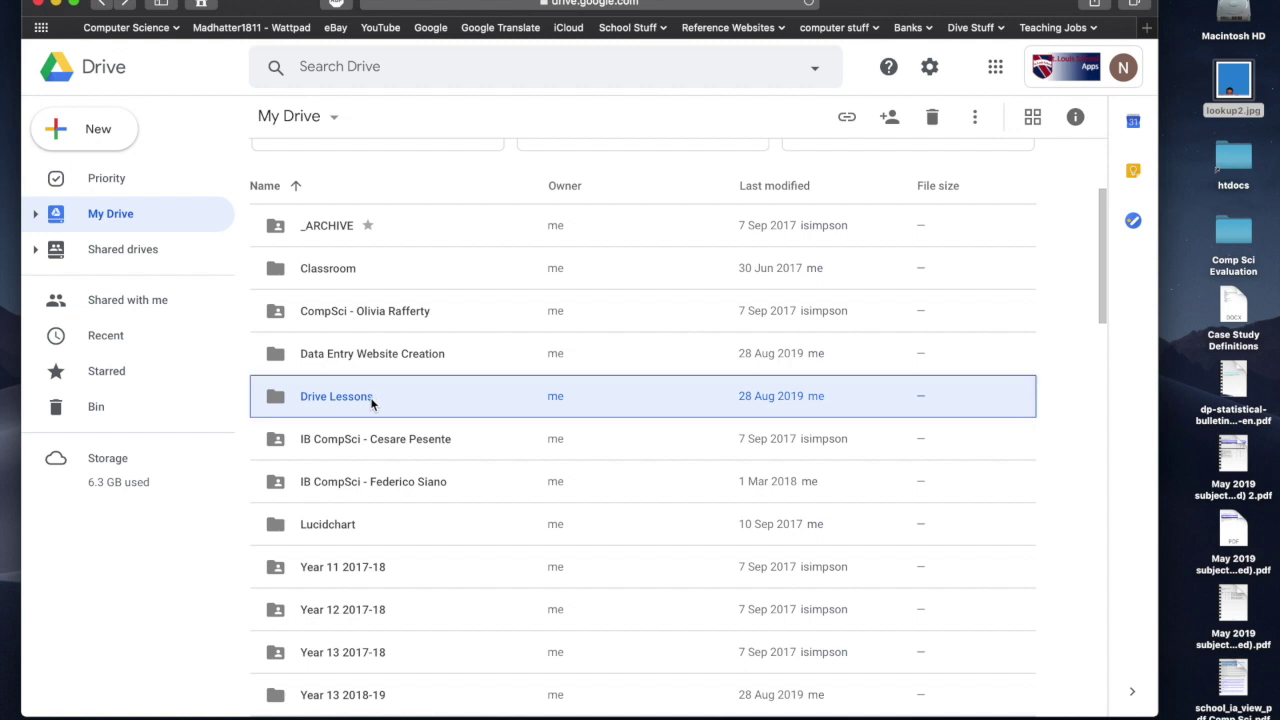
pyautogui.rightClick(371, 401)
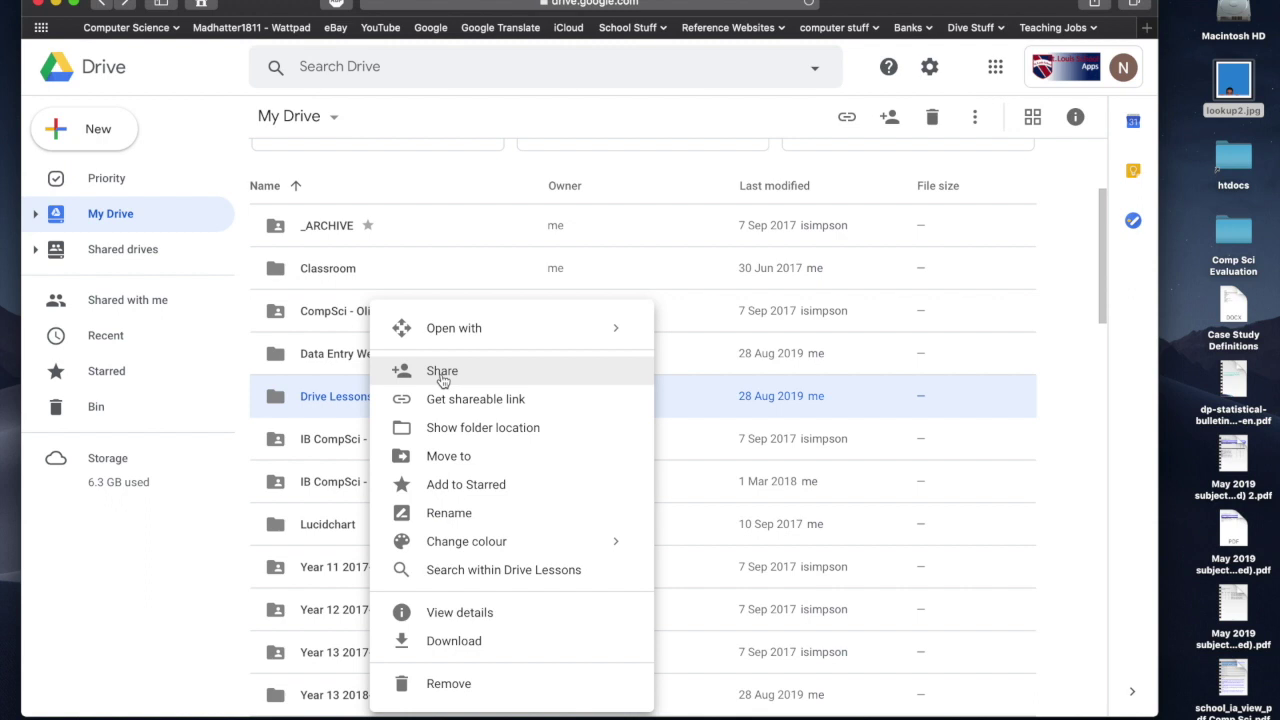
pyautogui.click(398, 235)
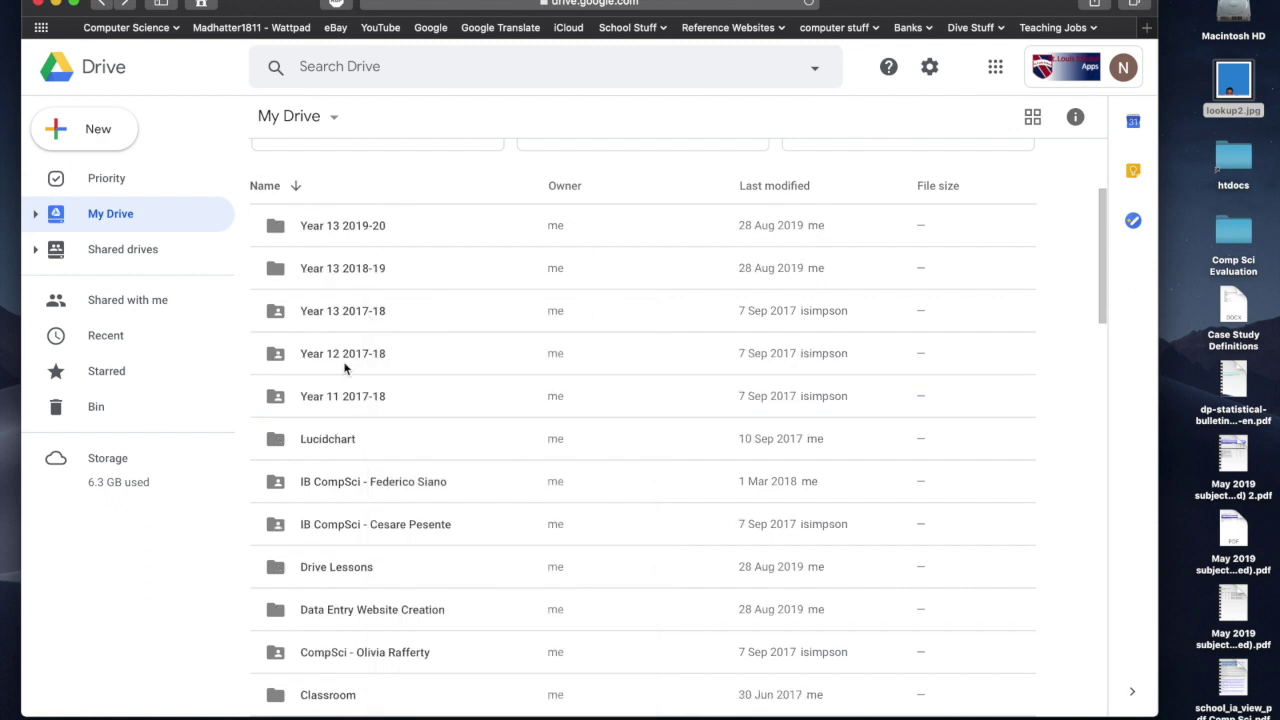
pyautogui.scroll(2, 392, 404)
pyautogui.scroll(-2, 392, 404)
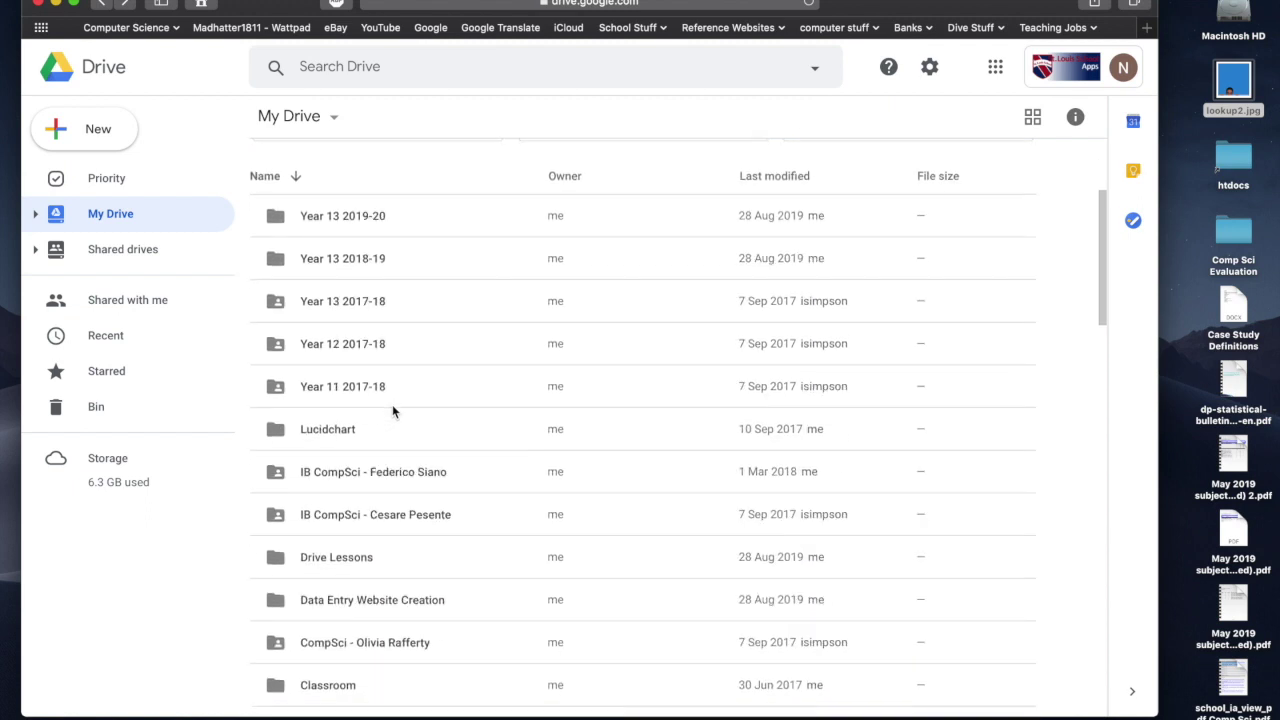
pyautogui.click(372, 557)
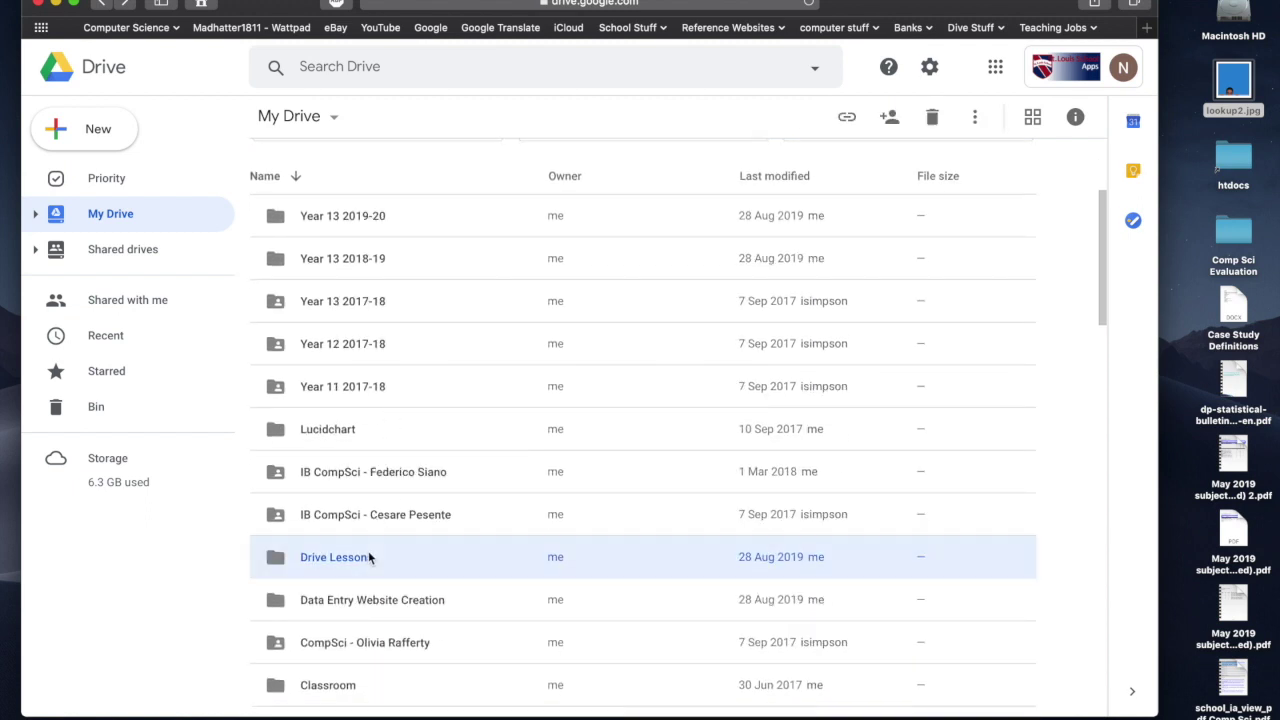
# Begin sharing Drive Lessons with a colleague as editor, then cancel and close sharing.
pyautogui.click(890, 118)
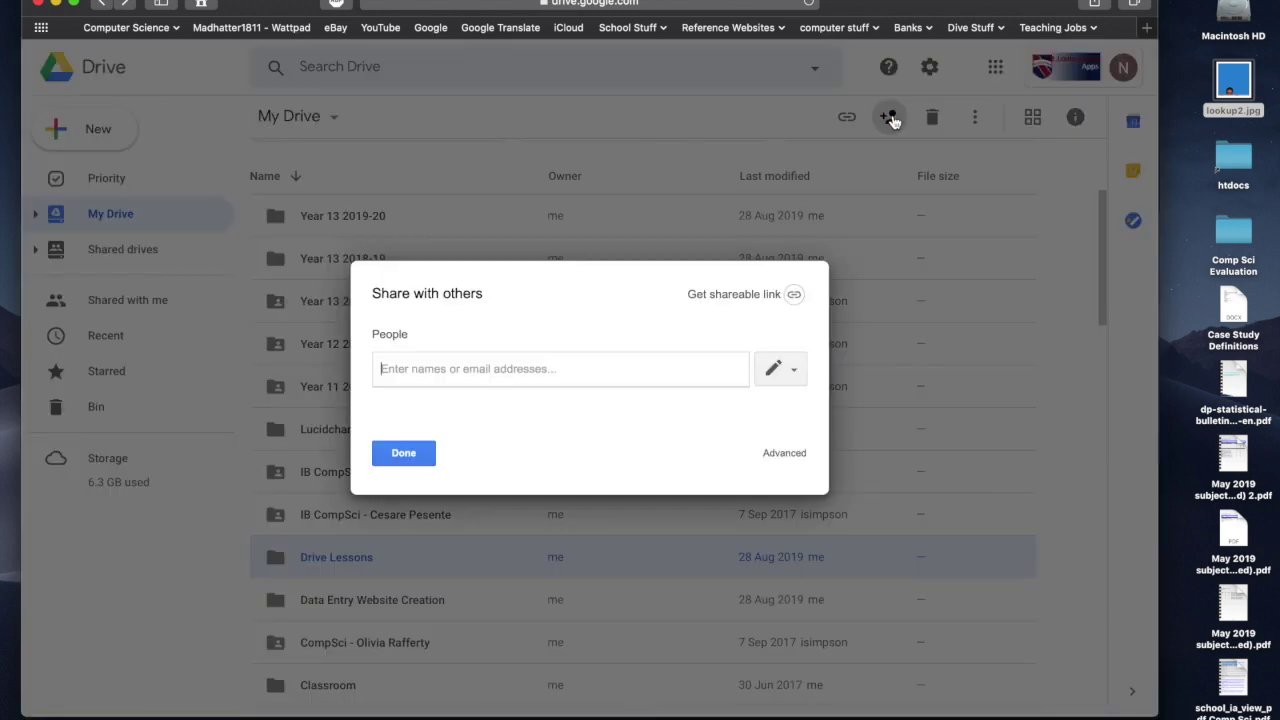
pyautogui.click(541, 368)
pyautogui.write('adf')
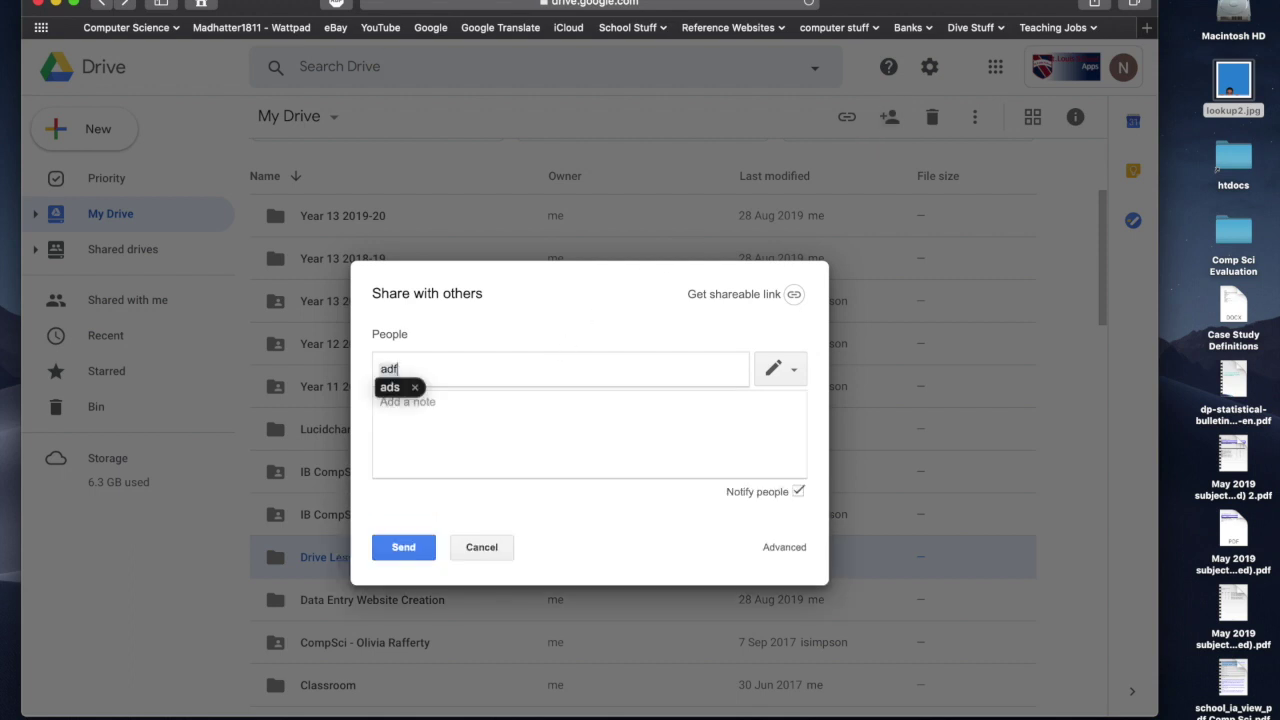
pyautogui.press('BackSpace')
pyautogui.write('iv')
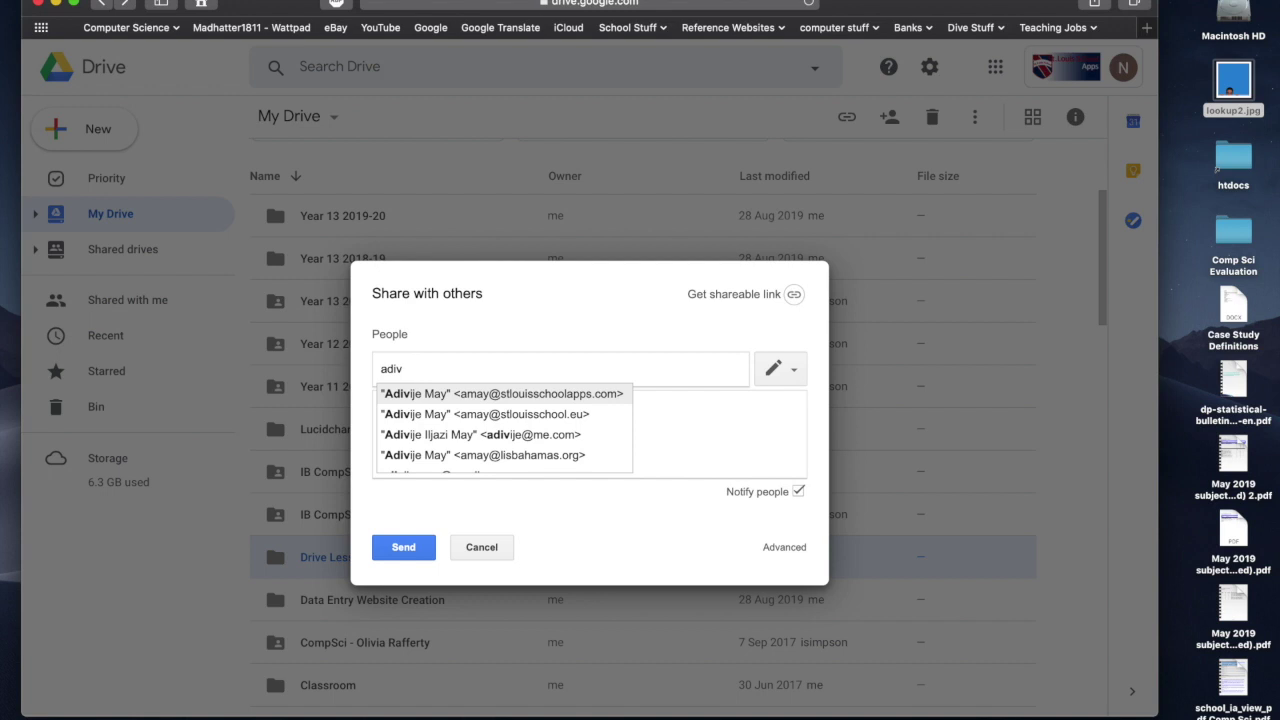
pyautogui.click(545, 398)
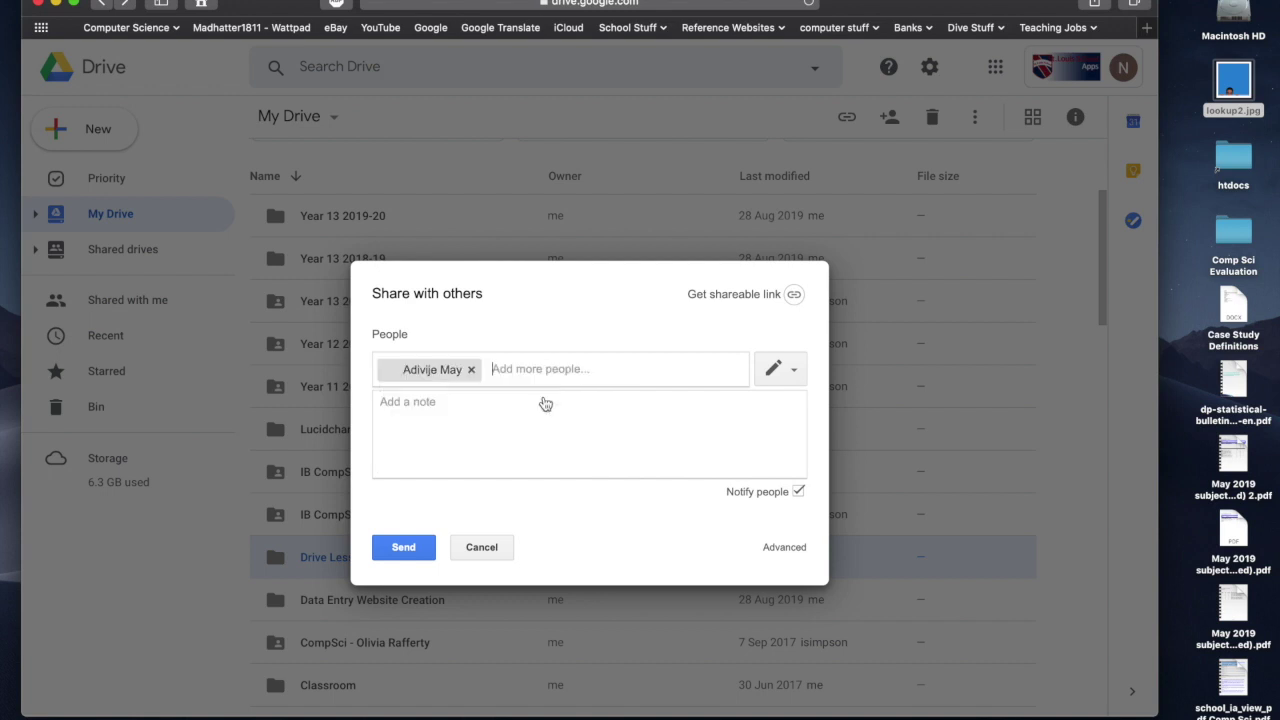
pyautogui.click(792, 381)
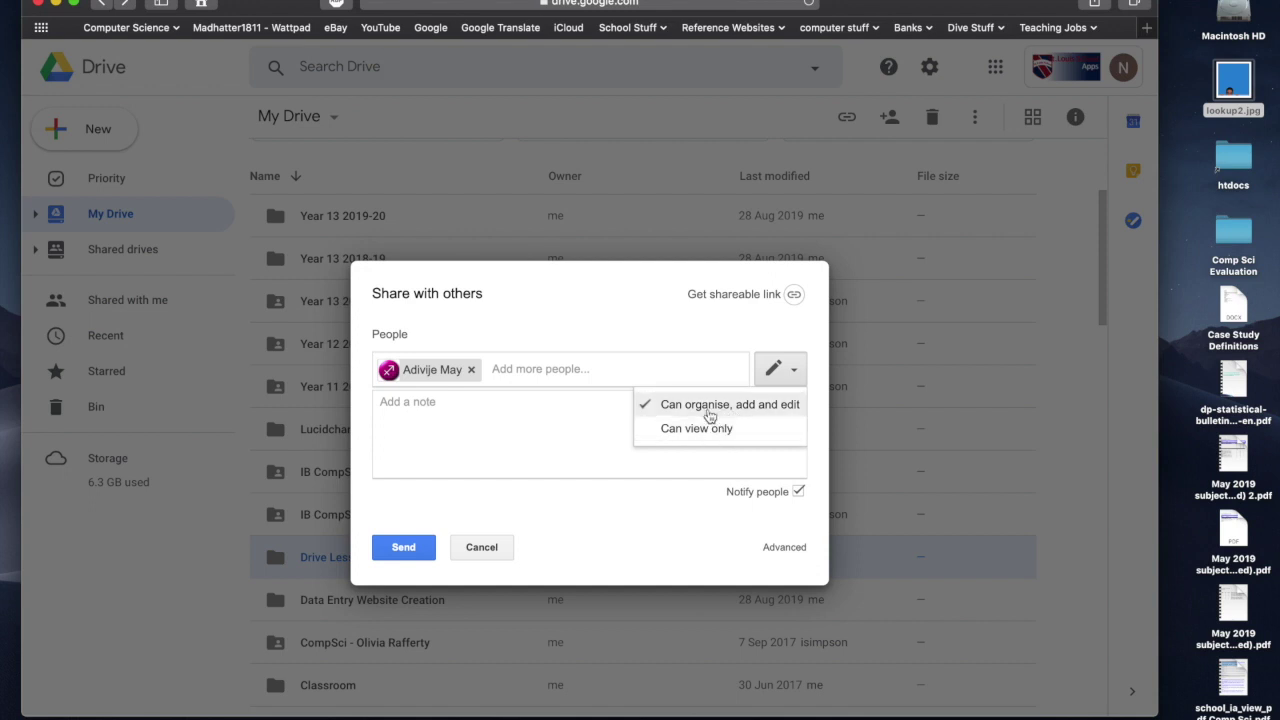
pyautogui.click(624, 313)
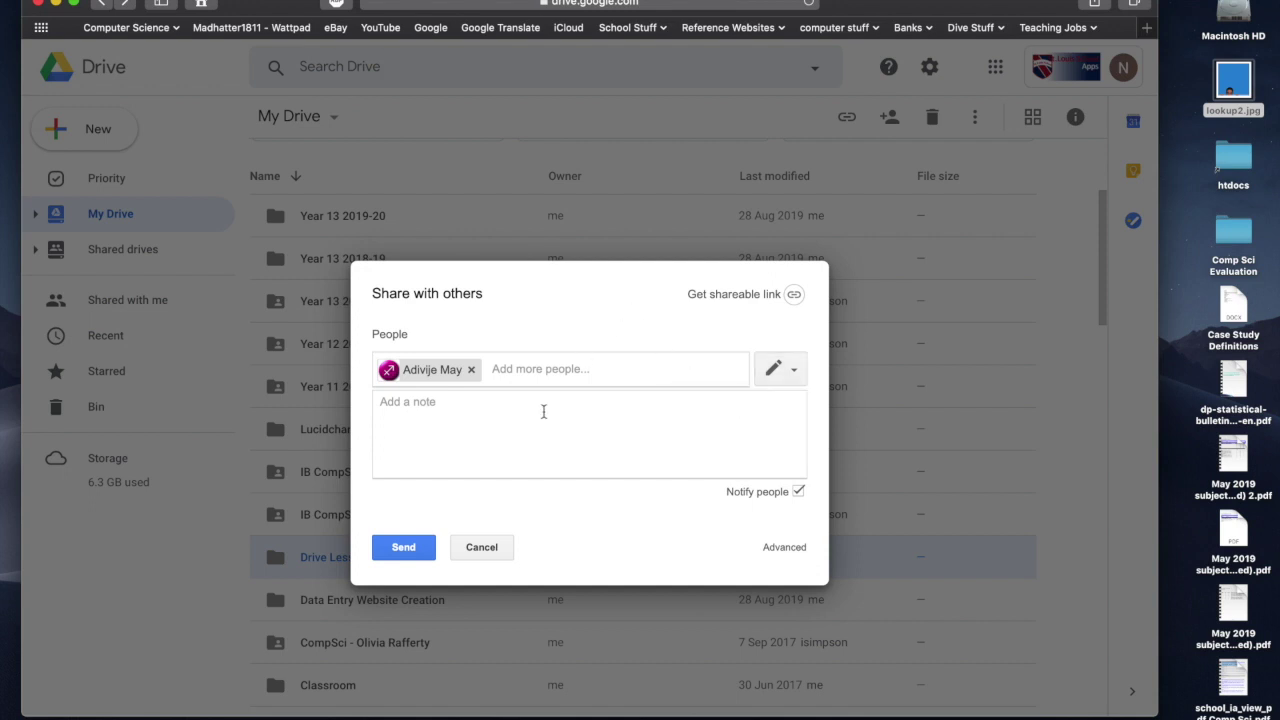
pyautogui.click(482, 548)
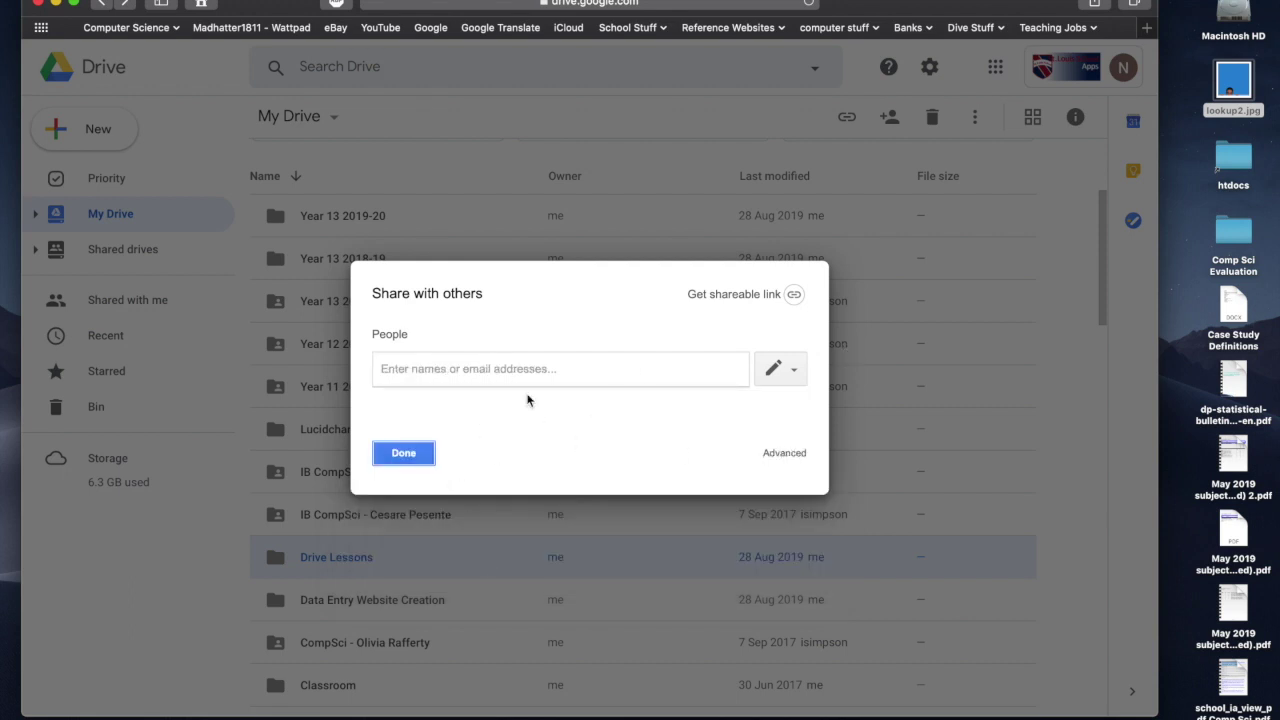
pyautogui.click(404, 454)
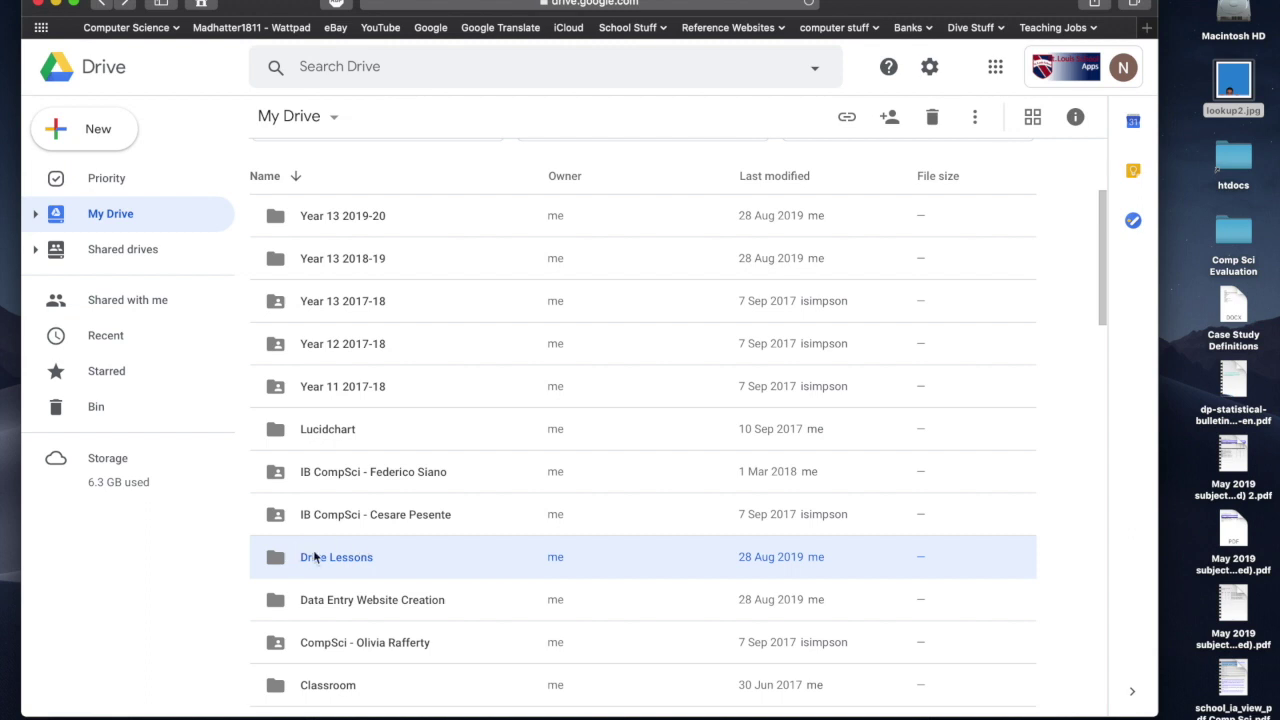
pyautogui.scroll(3, 646, 490)
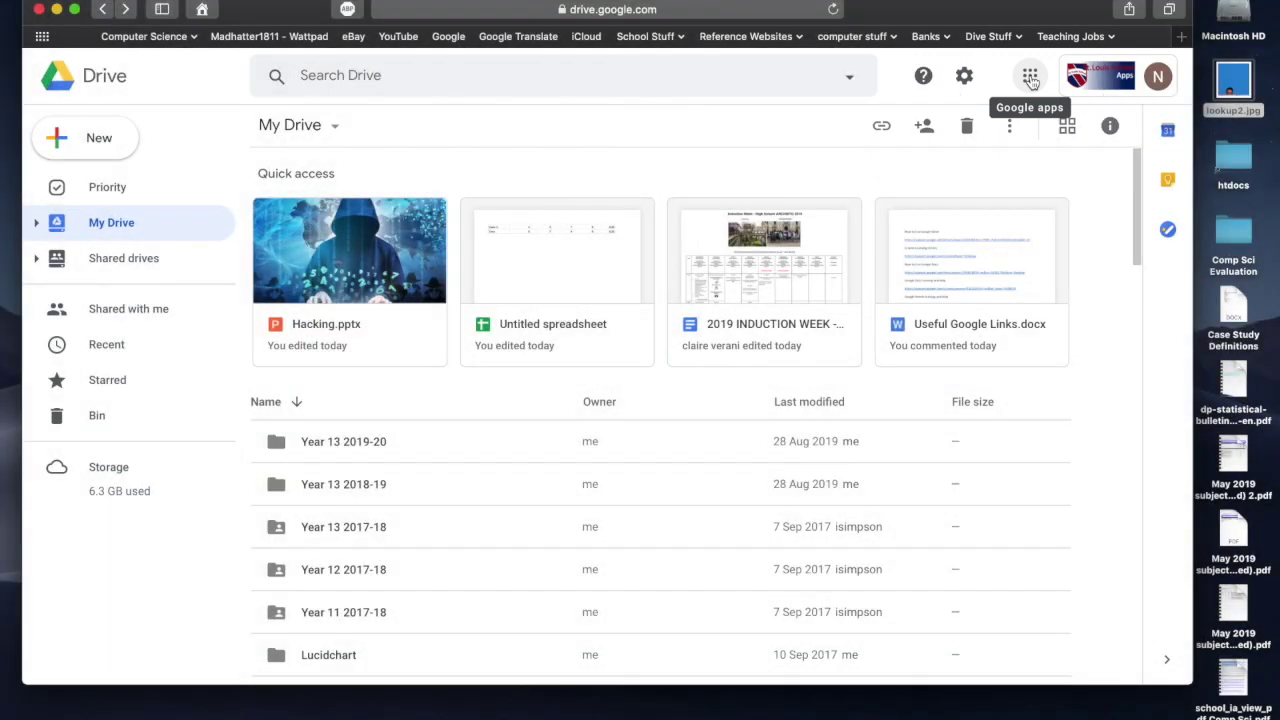
# From My Drive, open the Google apps grid listing Classroom, Docs, Sheets and more.
pyautogui.click(1030, 78)
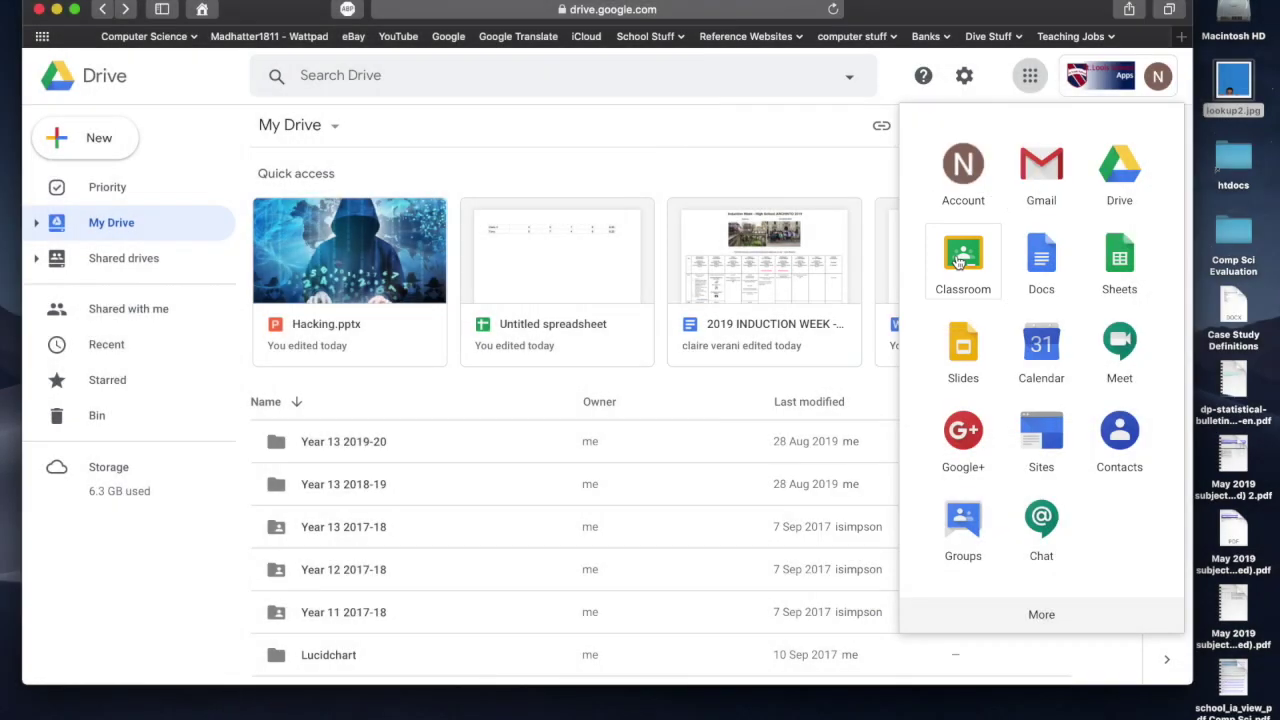
# Launch Google Classroom, look over the existing class cards, and choose + > Create class.
pyautogui.click(958, 258)
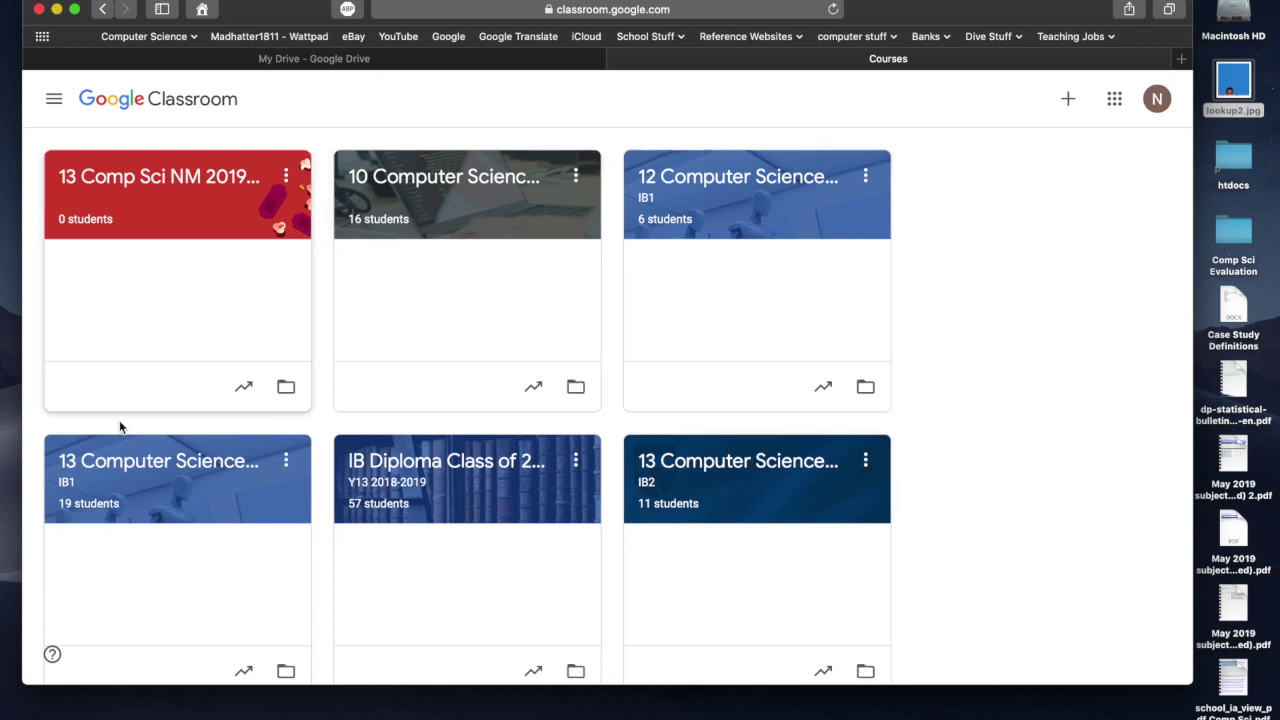
pyautogui.scroll(-2, 971, 456)
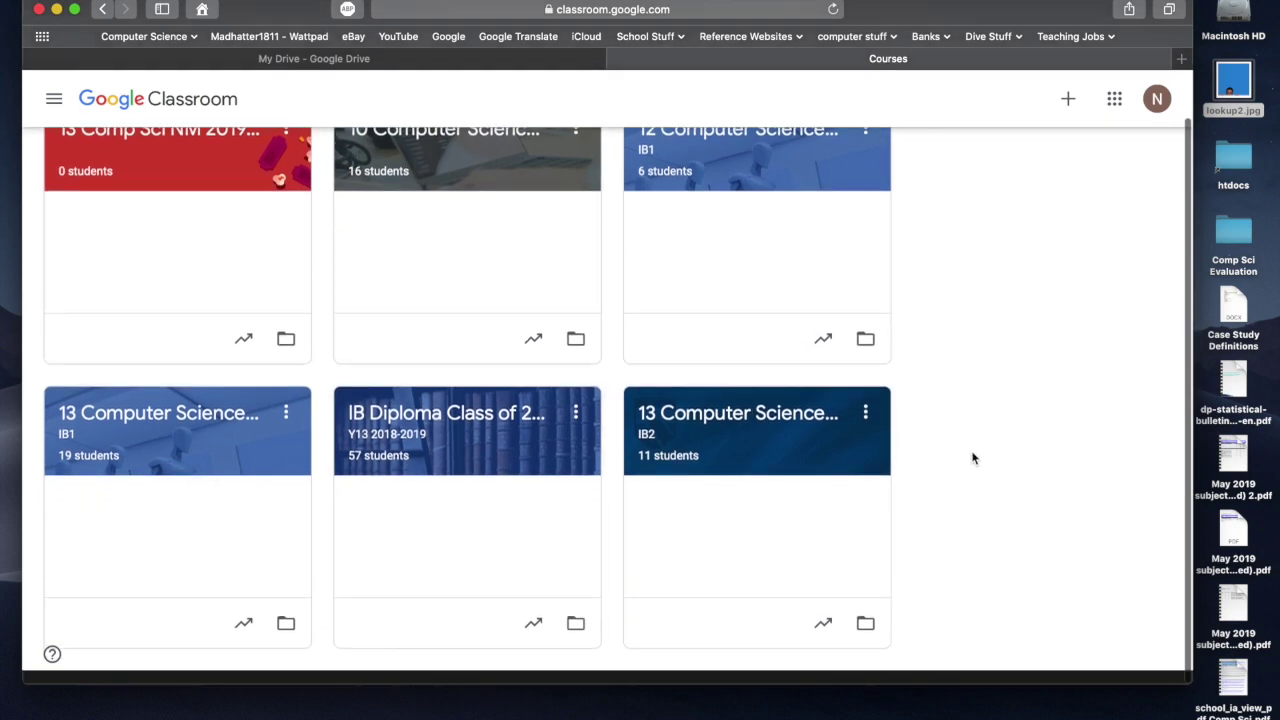
pyautogui.scroll(2, 971, 456)
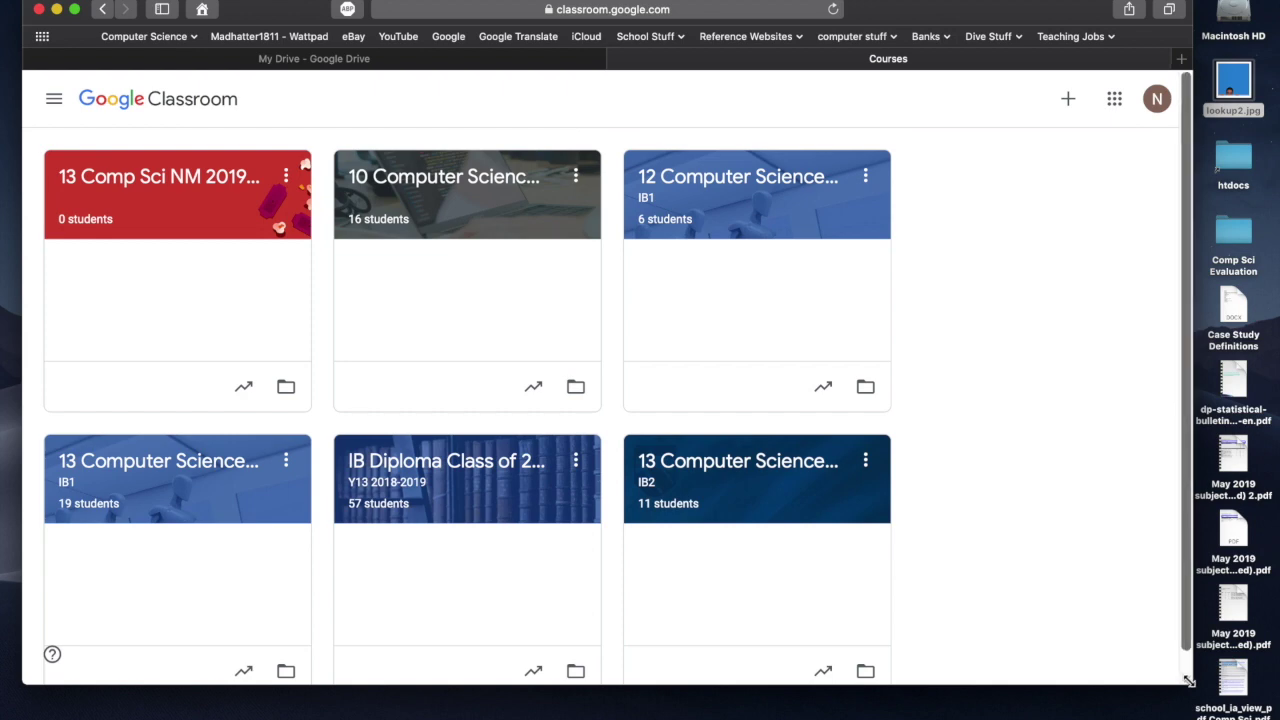
pyautogui.scroll(-2, 946, 546)
pyautogui.scroll(2, 900, 520)
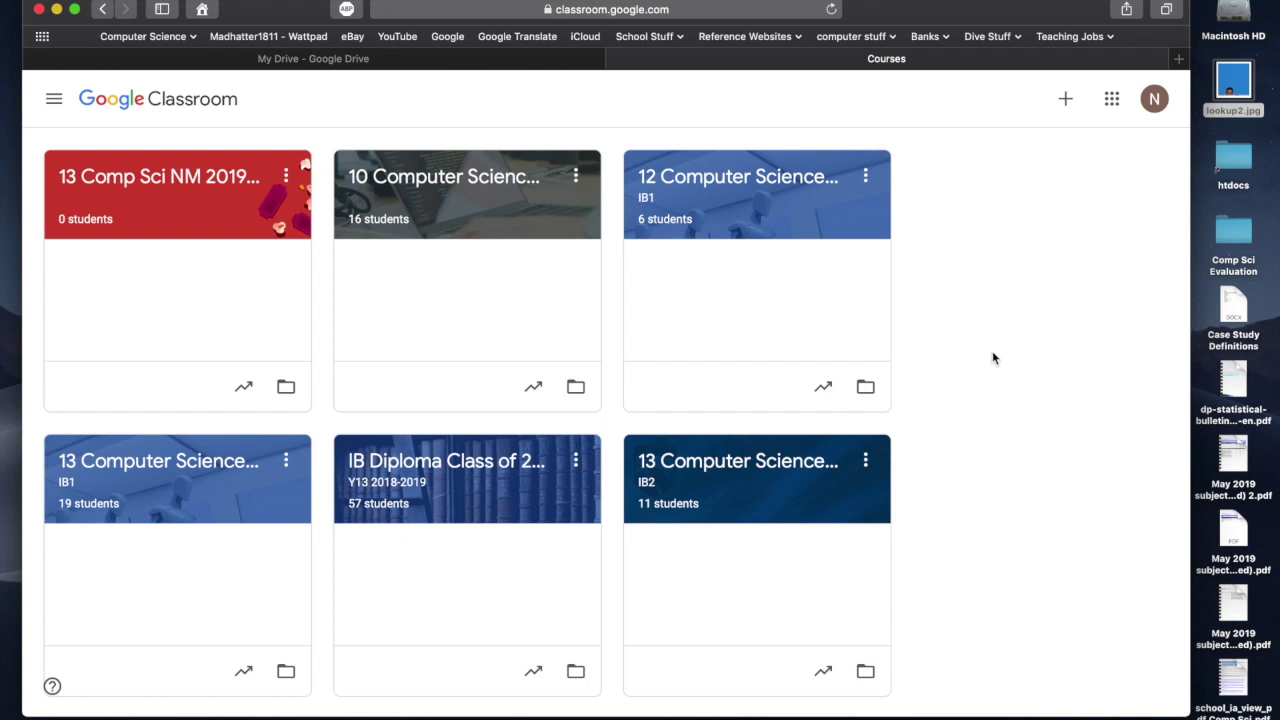
pyautogui.click(1066, 100)
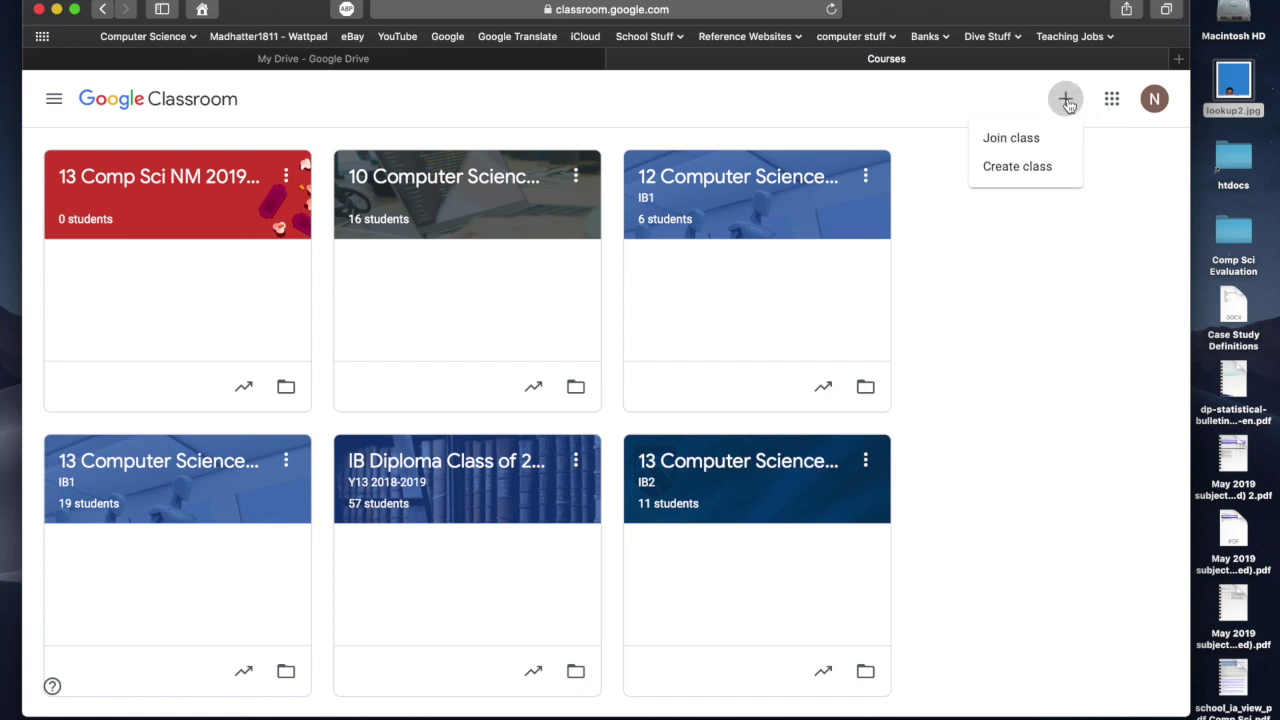
pyautogui.click(1049, 175)
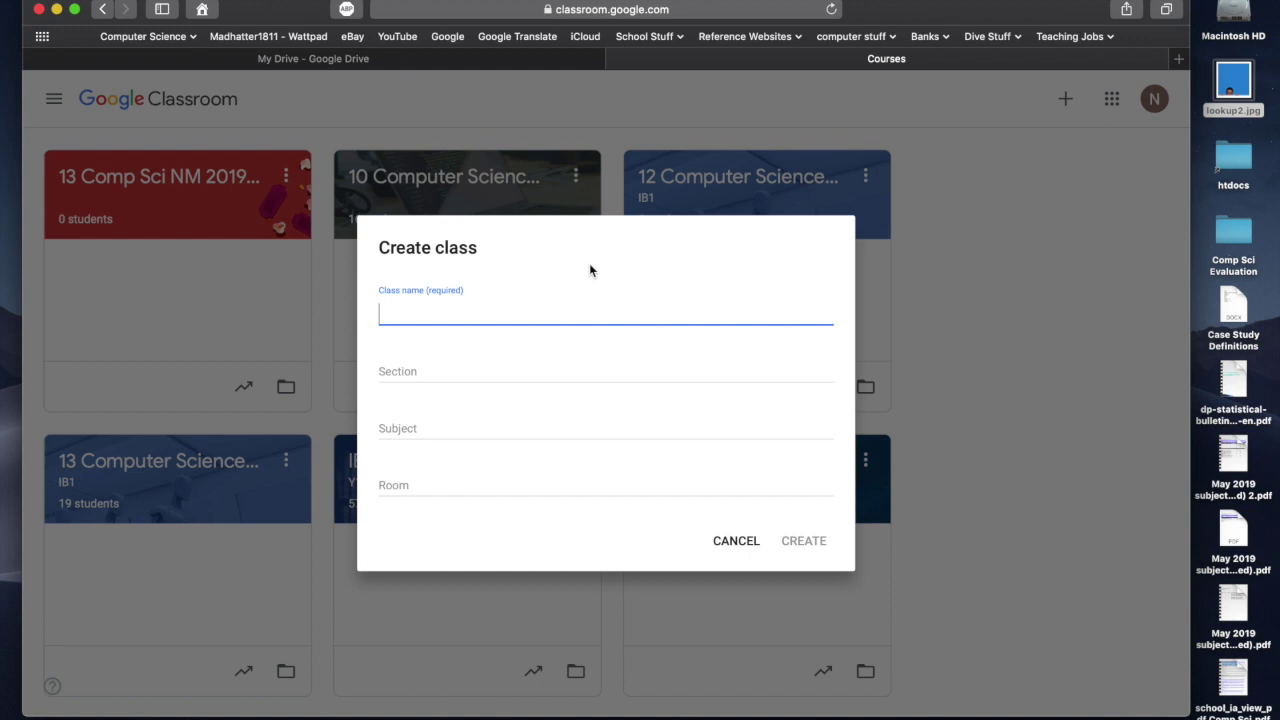
# Enter the class name '11 Computer Science NM 2019-2020', correcting the mistyped year.
pyautogui.write('11 Computer Scie')
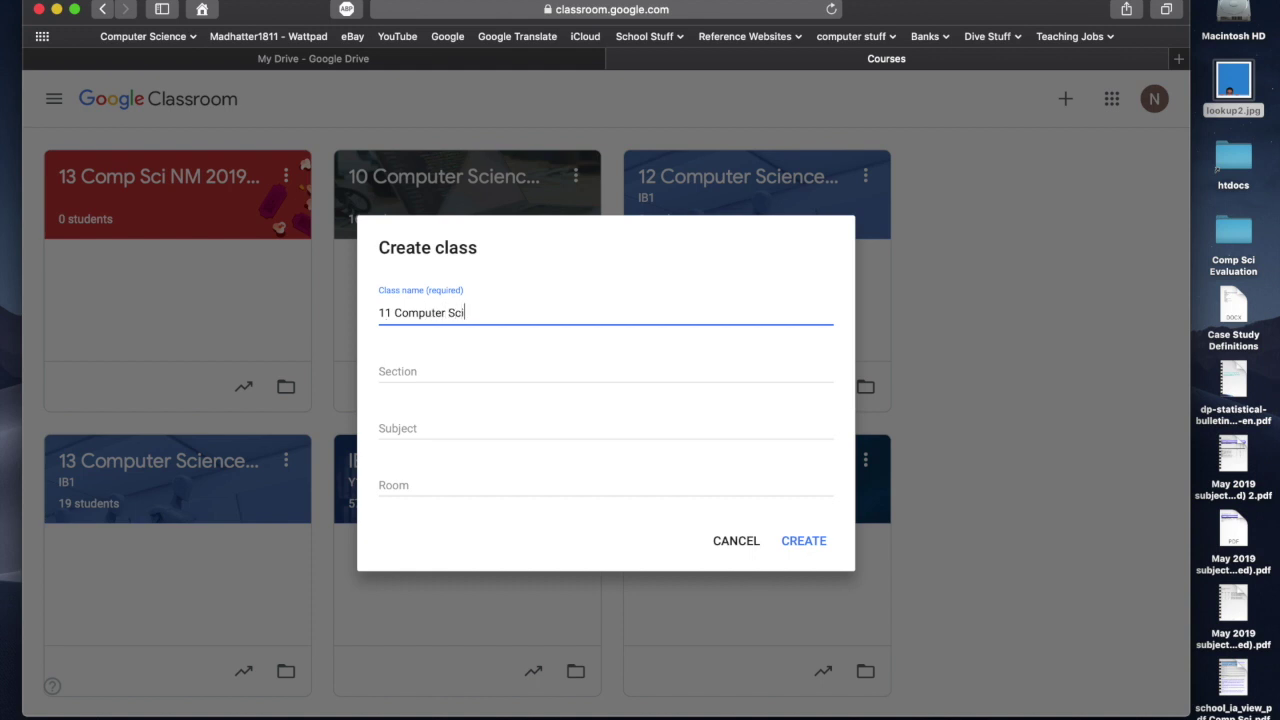
pyautogui.write('nce')
pyautogui.write(' NM')
pyautogui.write(' 2019')
pyautogui.write('-')
pyautogui.write('2010')
pyautogui.press('BackSpace')
pyautogui.press('BackSpace')
pyautogui.write('20')
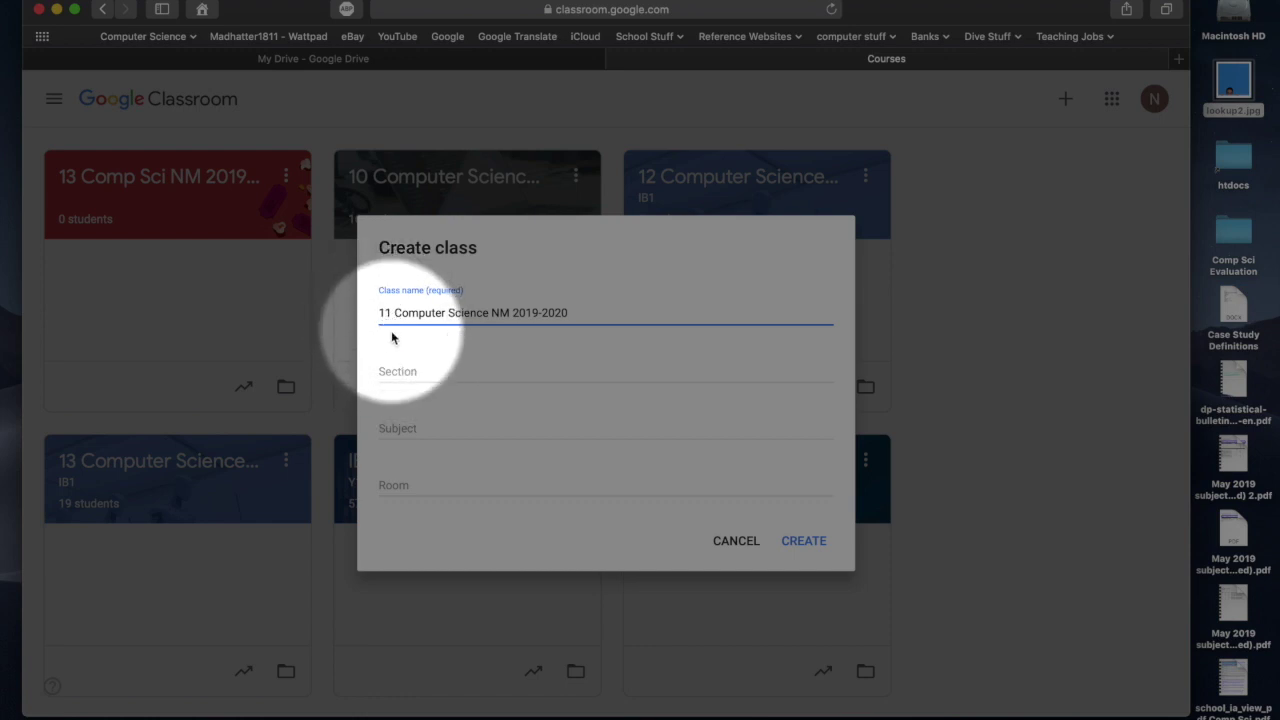
pyautogui.click(394, 371)
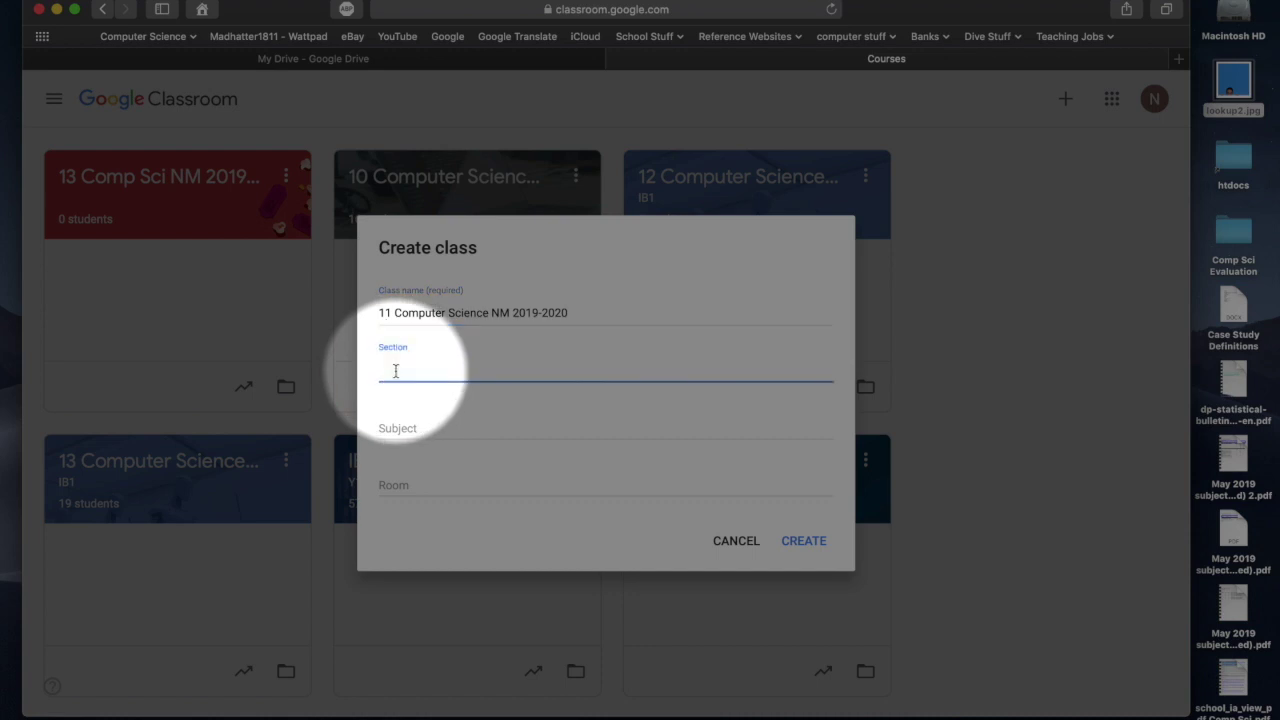
# Fill in section IGCSE2, subject Computer Science and room 104, then create the class.
pyautogui.write('IGCSE2')
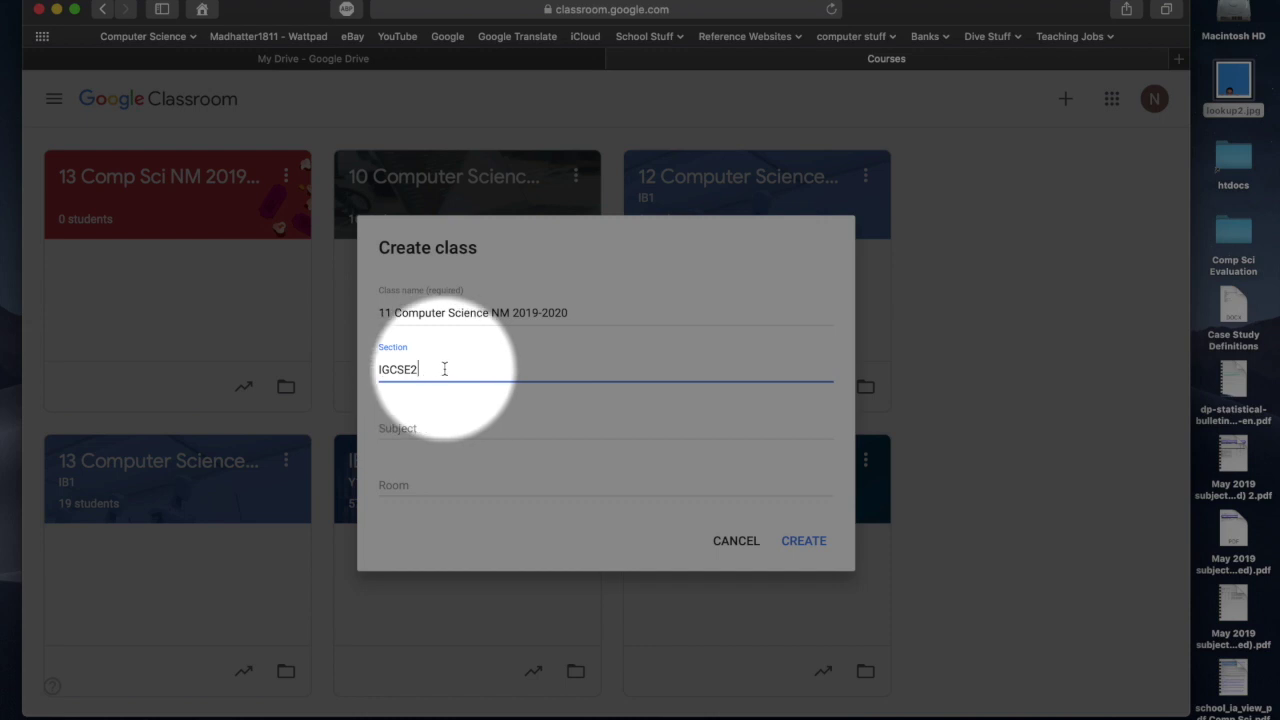
pyautogui.click(420, 428)
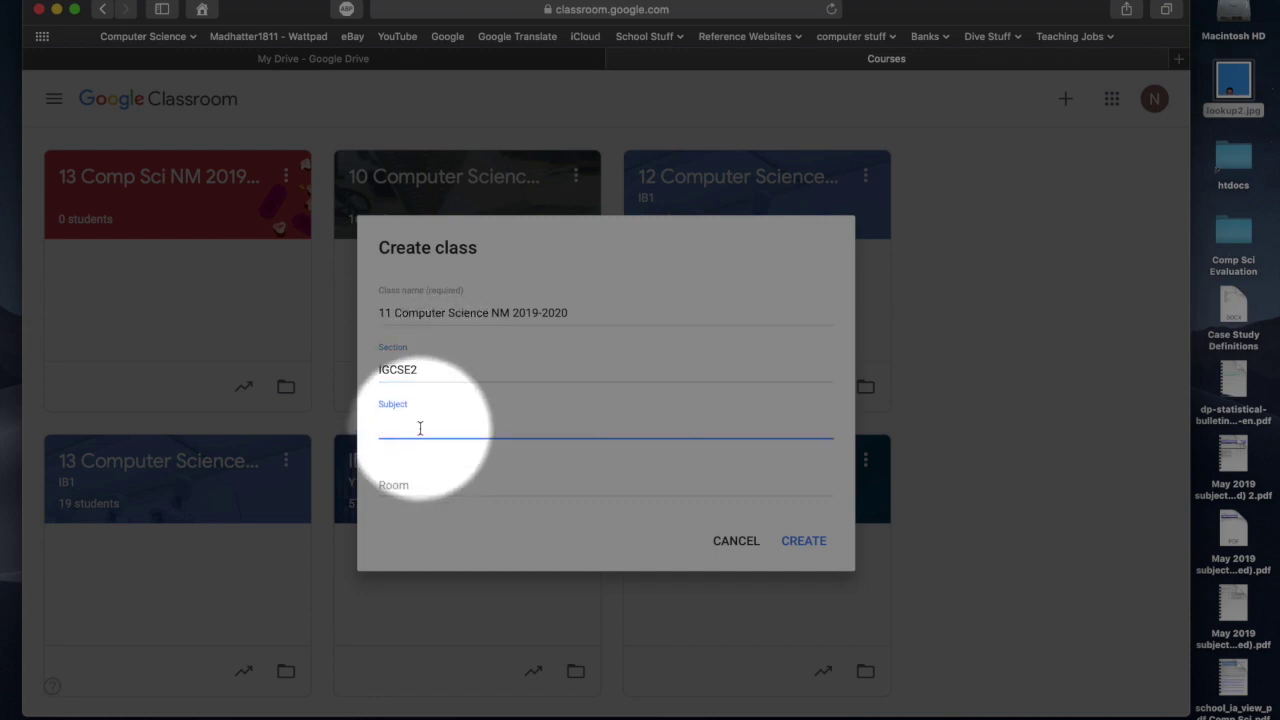
pyautogui.write('Computer')
pyautogui.write(' Si')
pyautogui.write('cience')
pyautogui.click(404, 483)
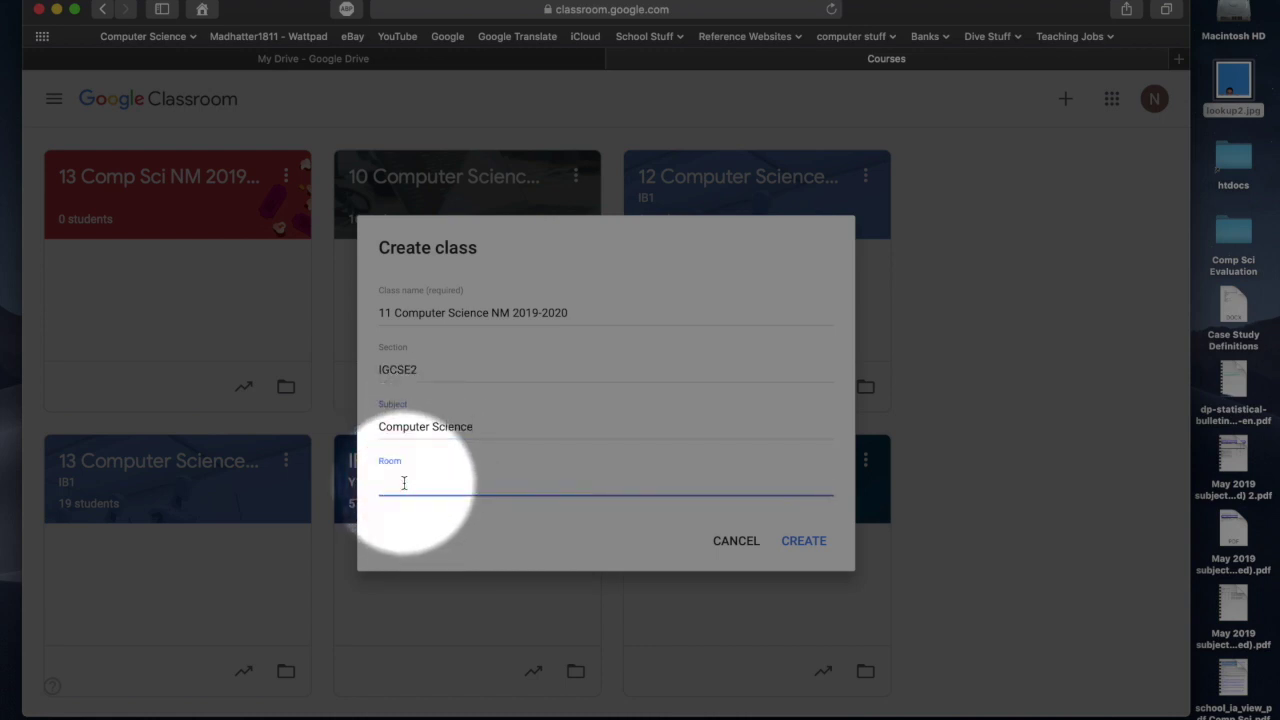
pyautogui.write('104')
pyautogui.click(806, 546)
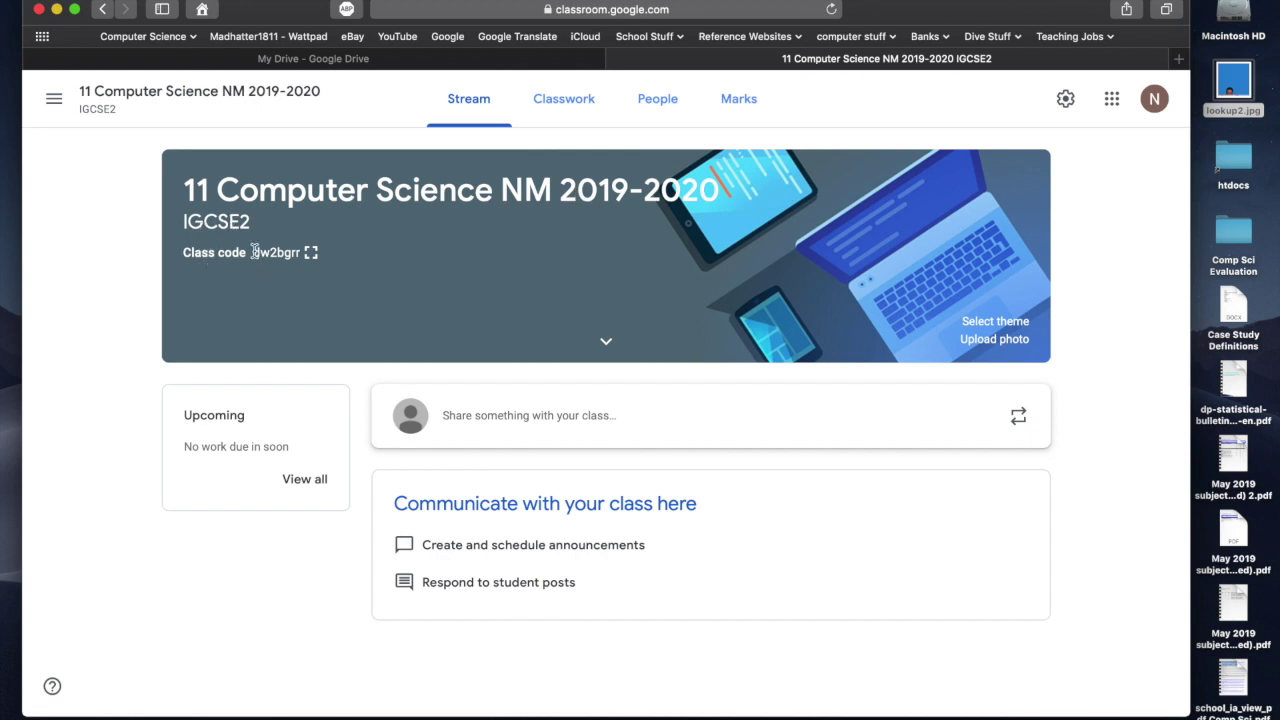
# Briefly highlight the class code on the Stream, then go to the class's People page.
pyautogui.moveTo(254, 252); pyautogui.dragTo(305, 273)
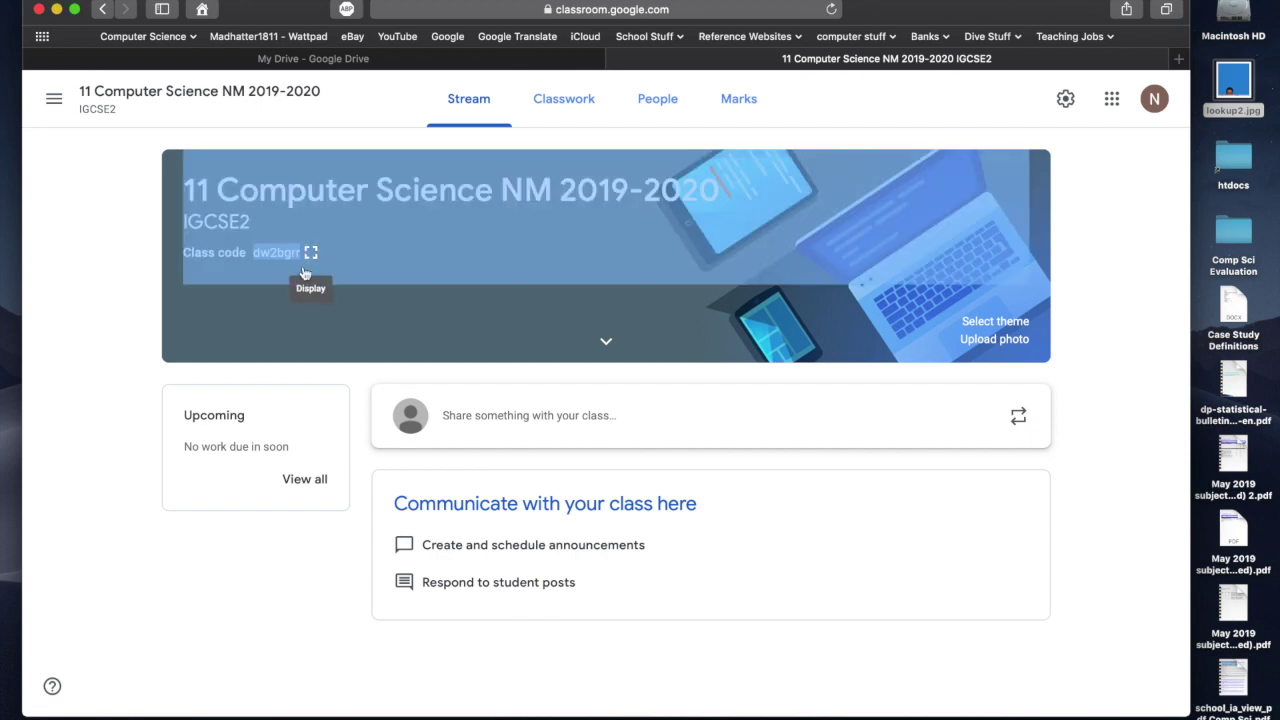
pyautogui.click(295, 322)
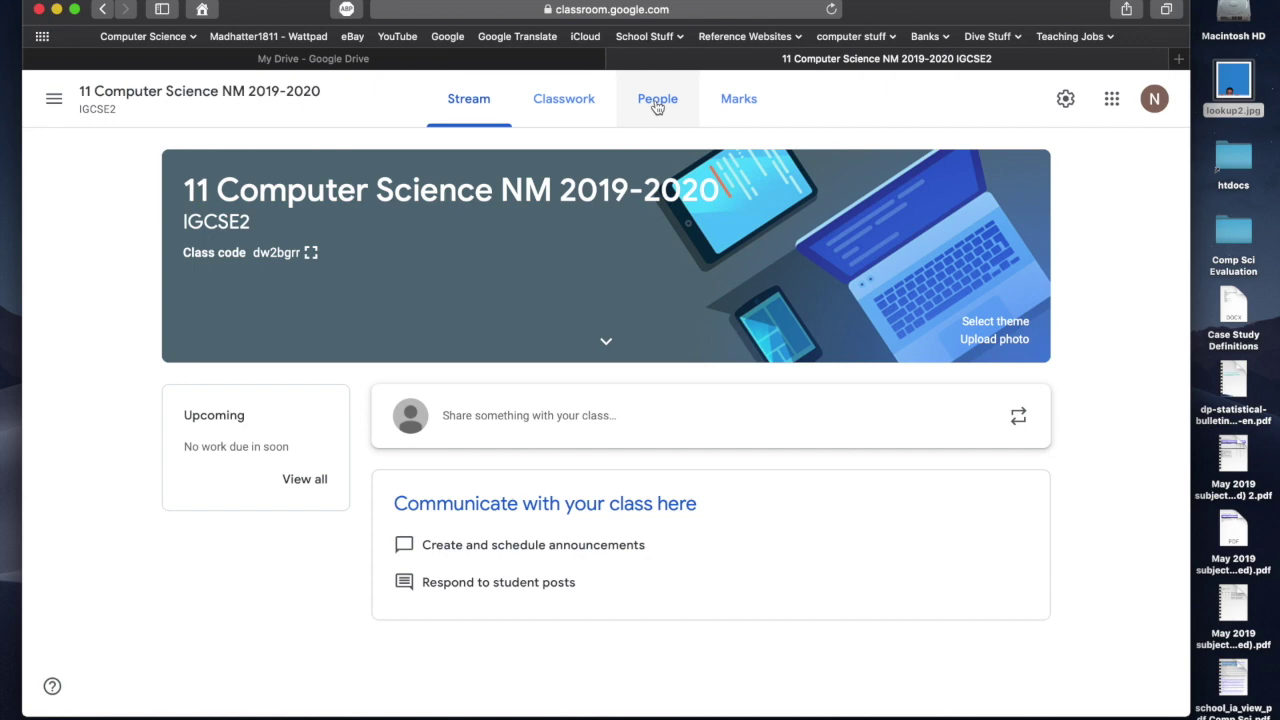
pyautogui.click(655, 100)
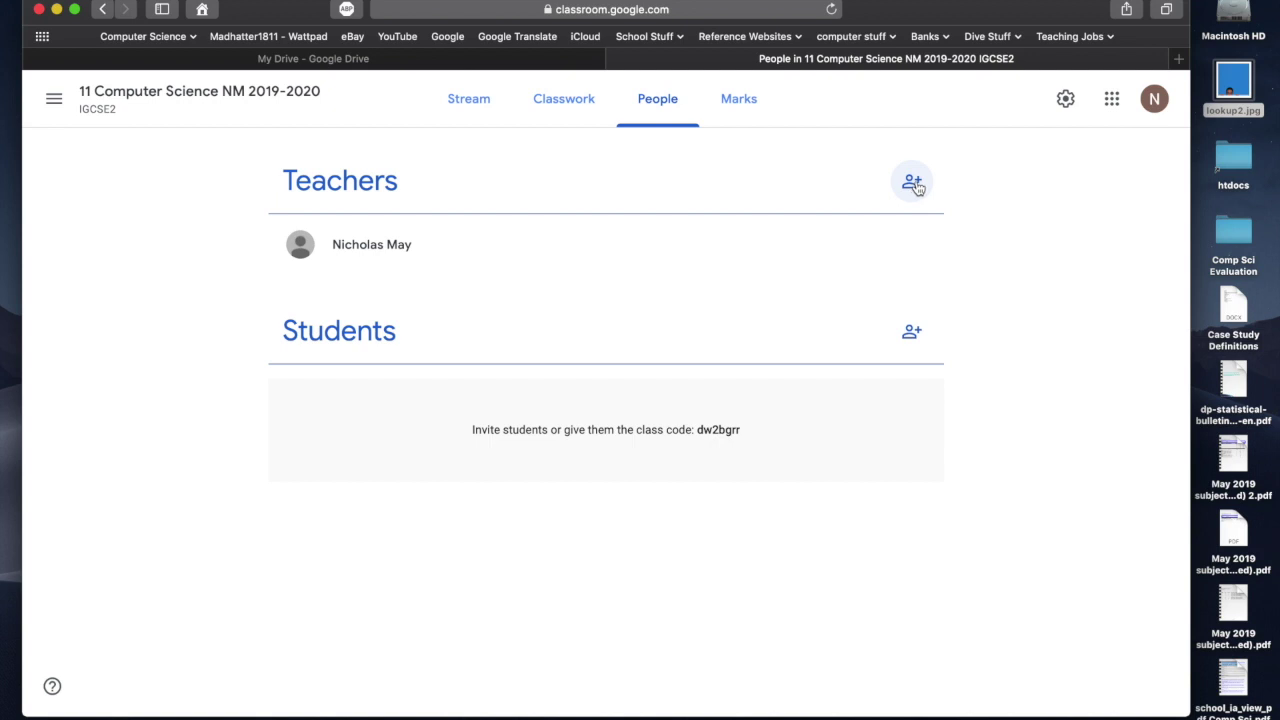
# Search for and select a colleague as co-teacher but cancel both times, then bring up Invite students.
pyautogui.click(913, 184)
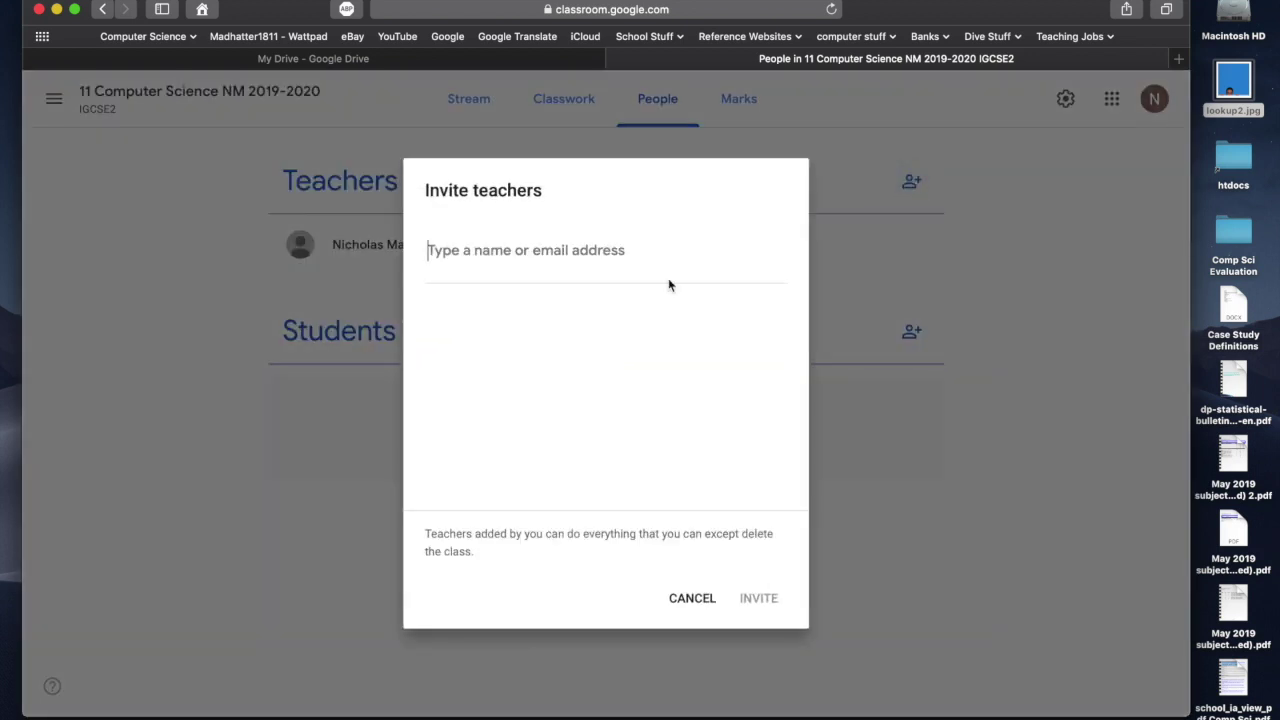
pyautogui.write('clai')
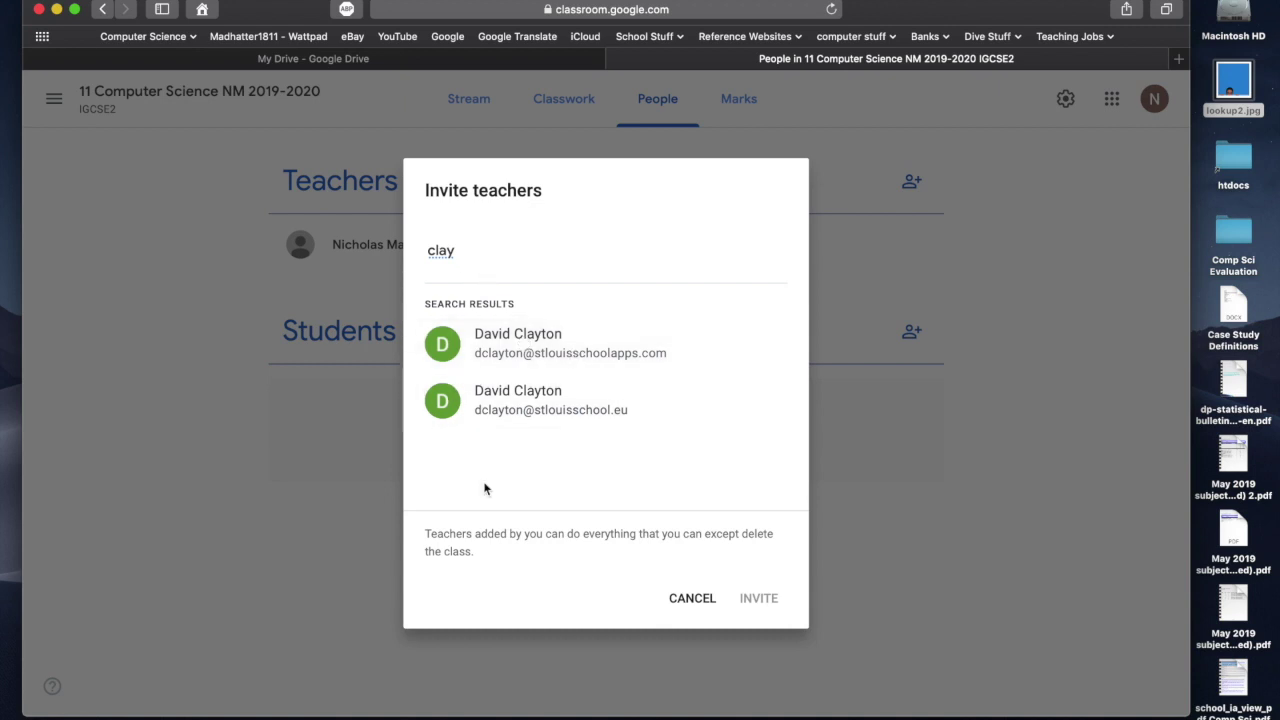
pyautogui.click(690, 600)
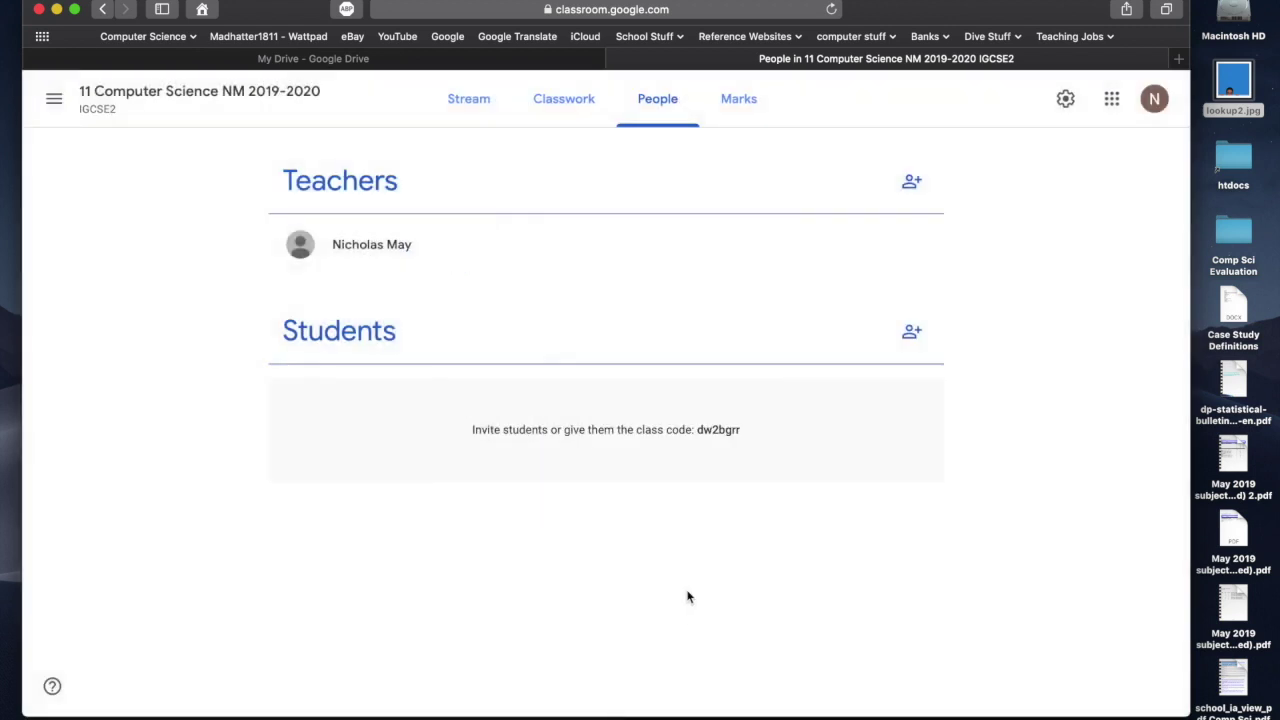
pyautogui.click(911, 181)
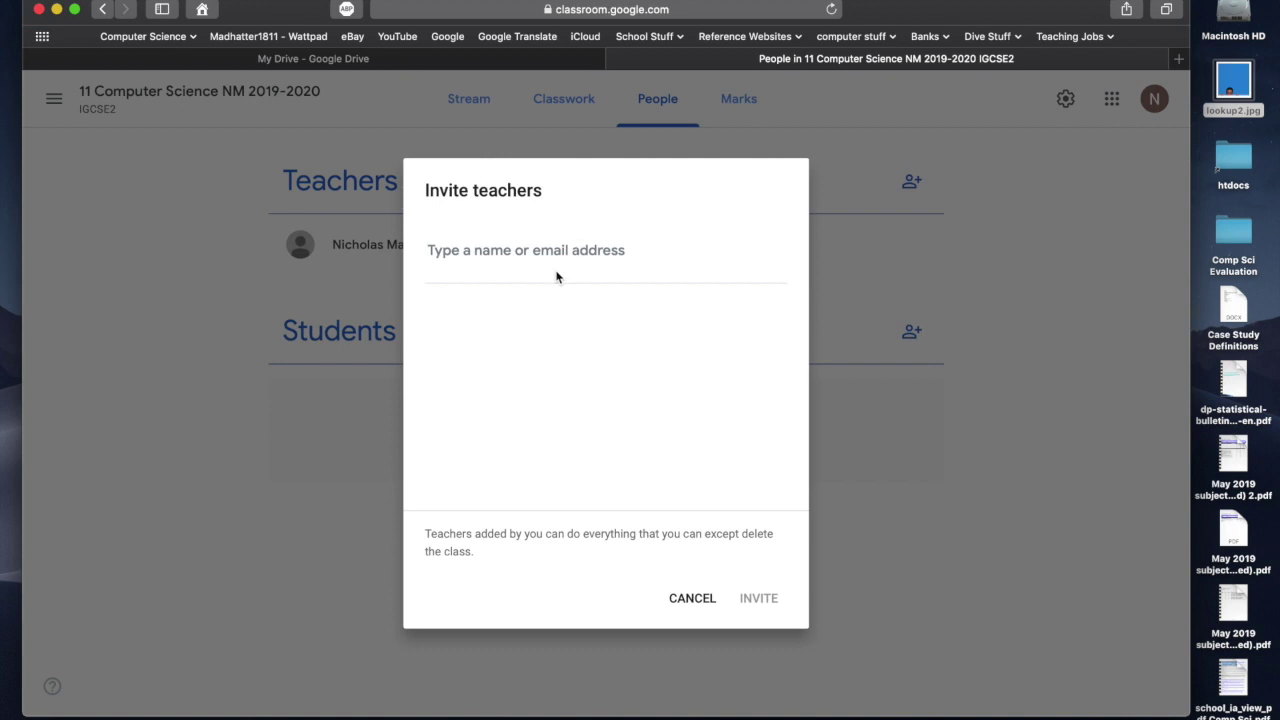
pyautogui.write('cv')
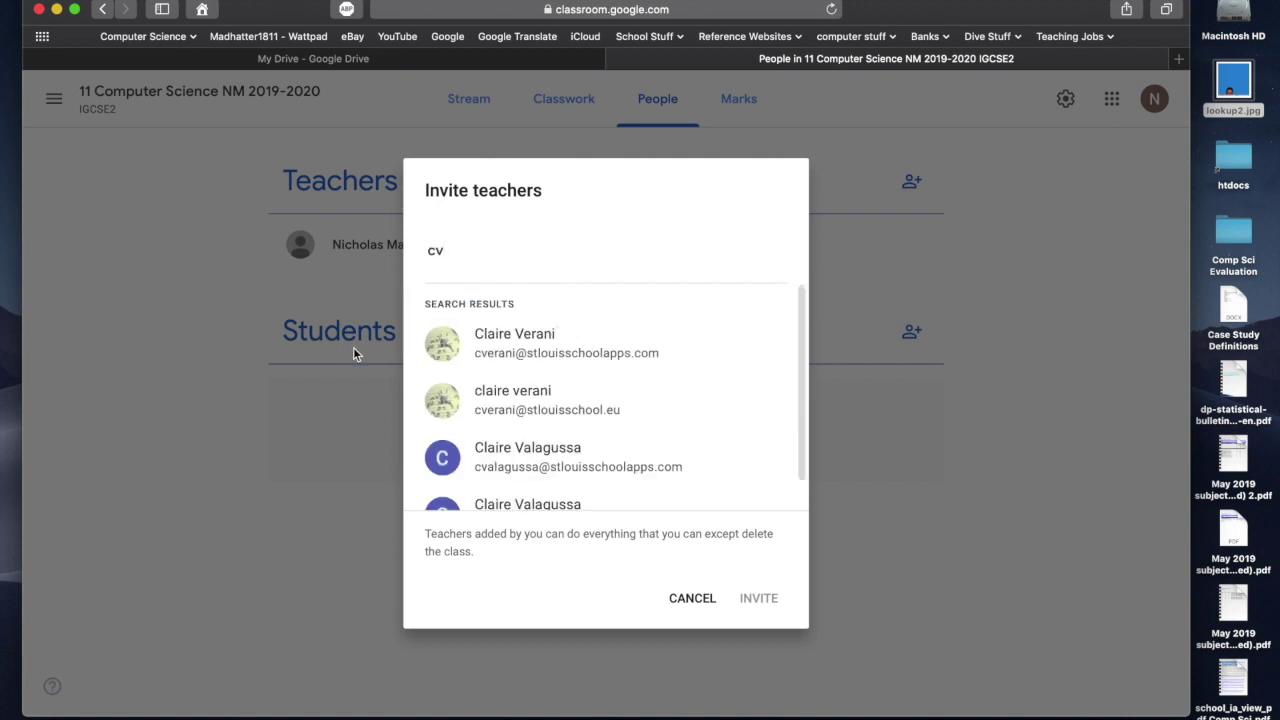
pyautogui.click(434, 345)
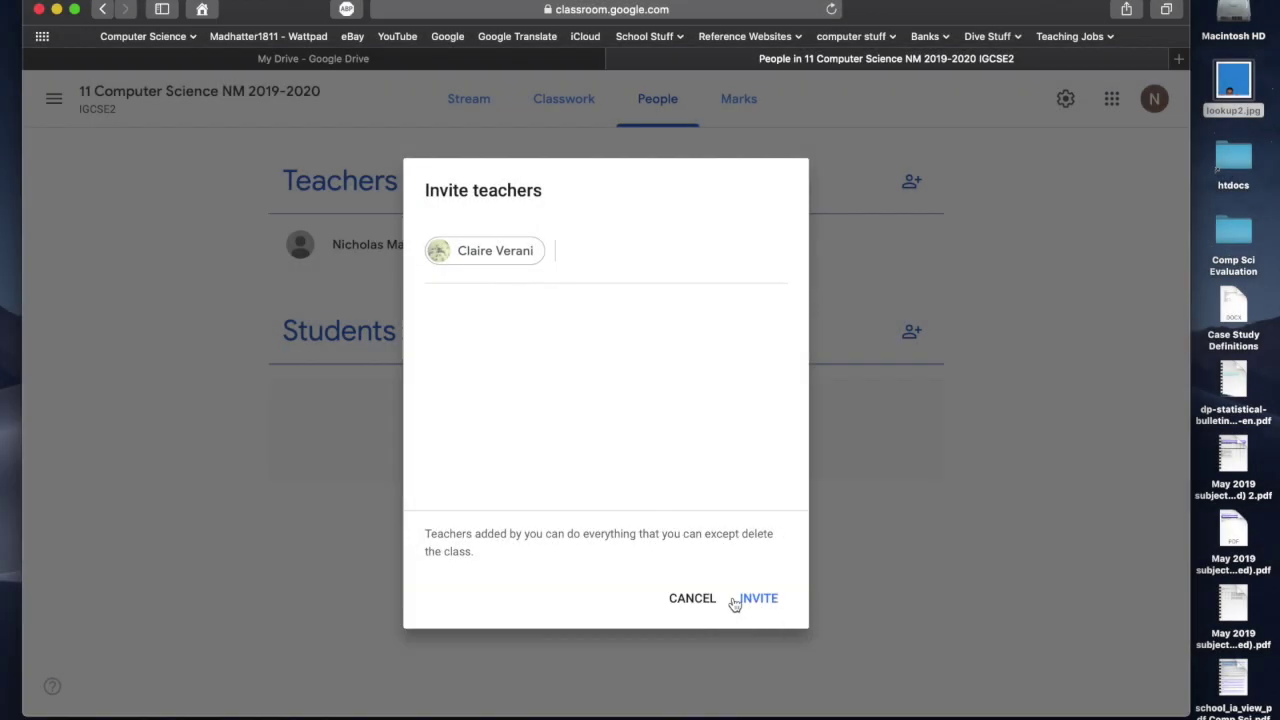
pyautogui.click(697, 600)
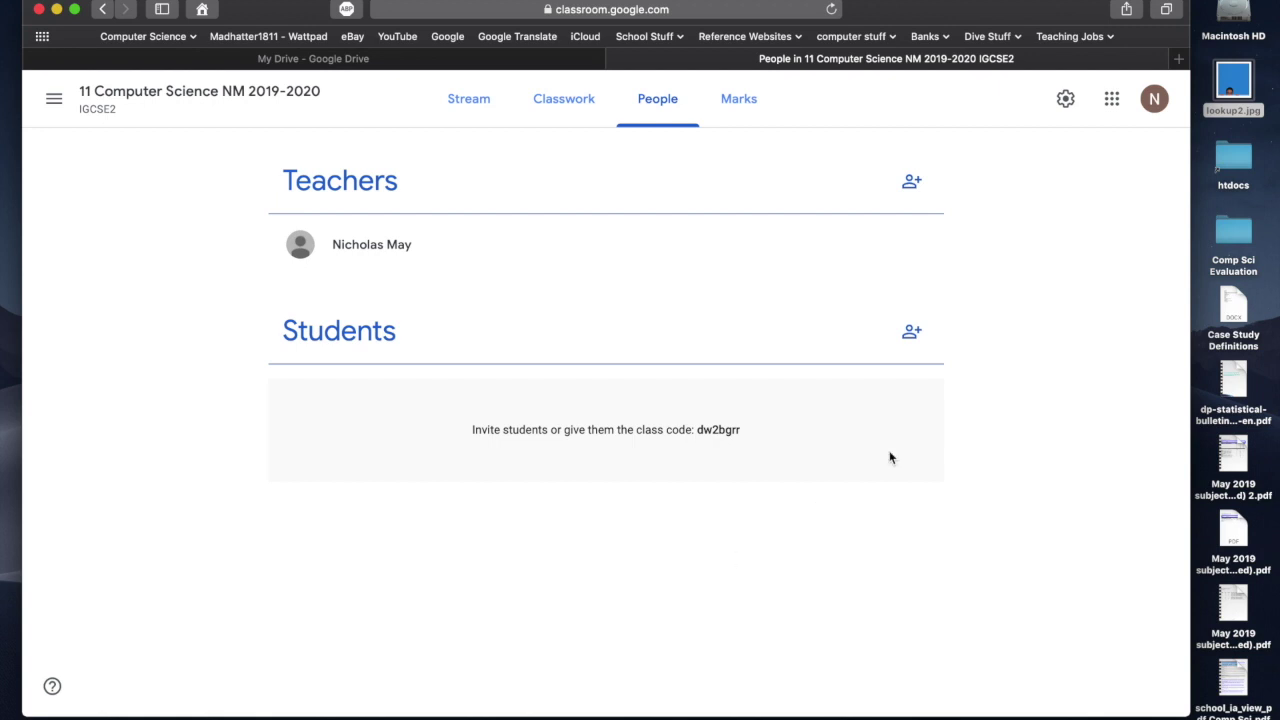
pyautogui.click(912, 340)
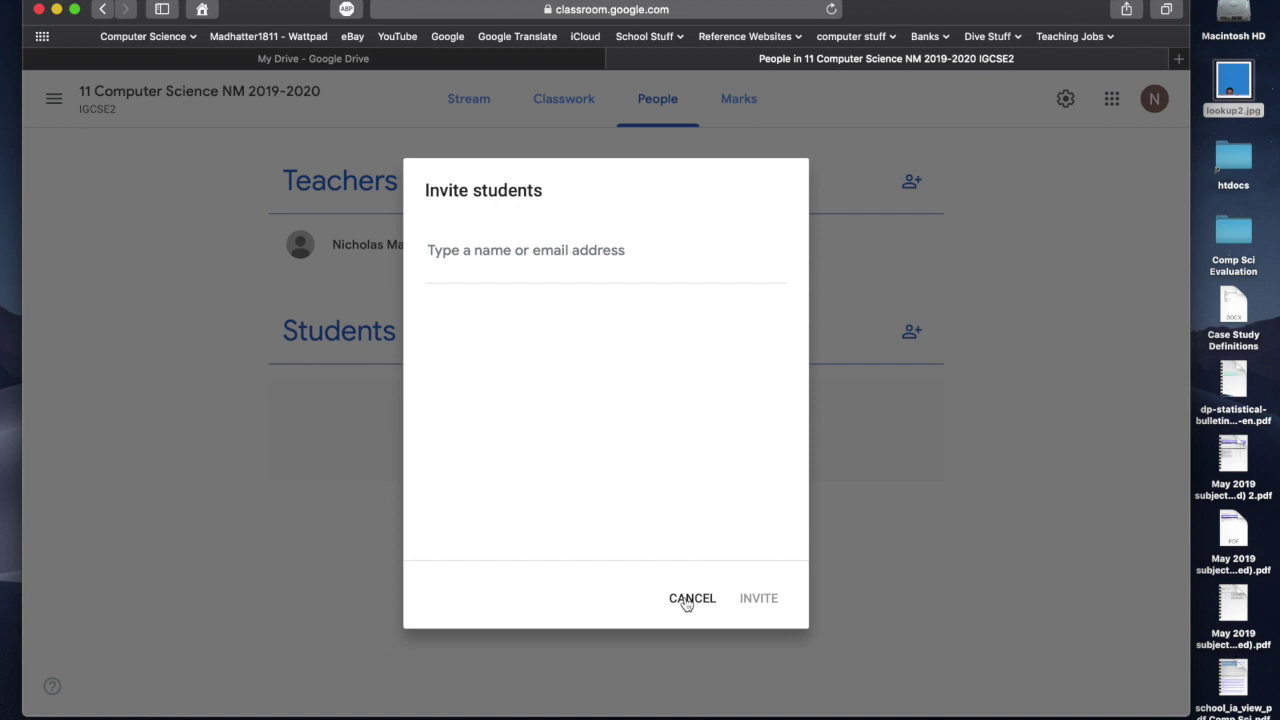
# Search for and select a student, cancel the invitation, then highlight and clear the class code.
pyautogui.write('ca')
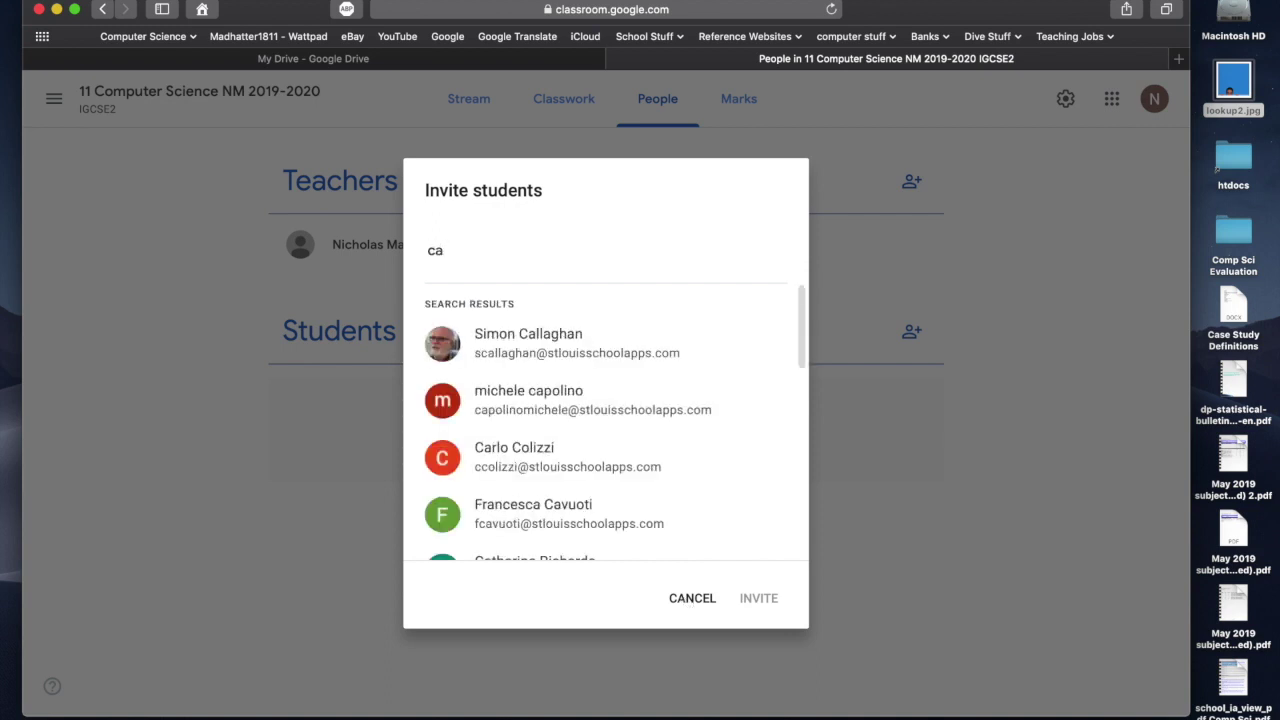
pyautogui.write('rlo')
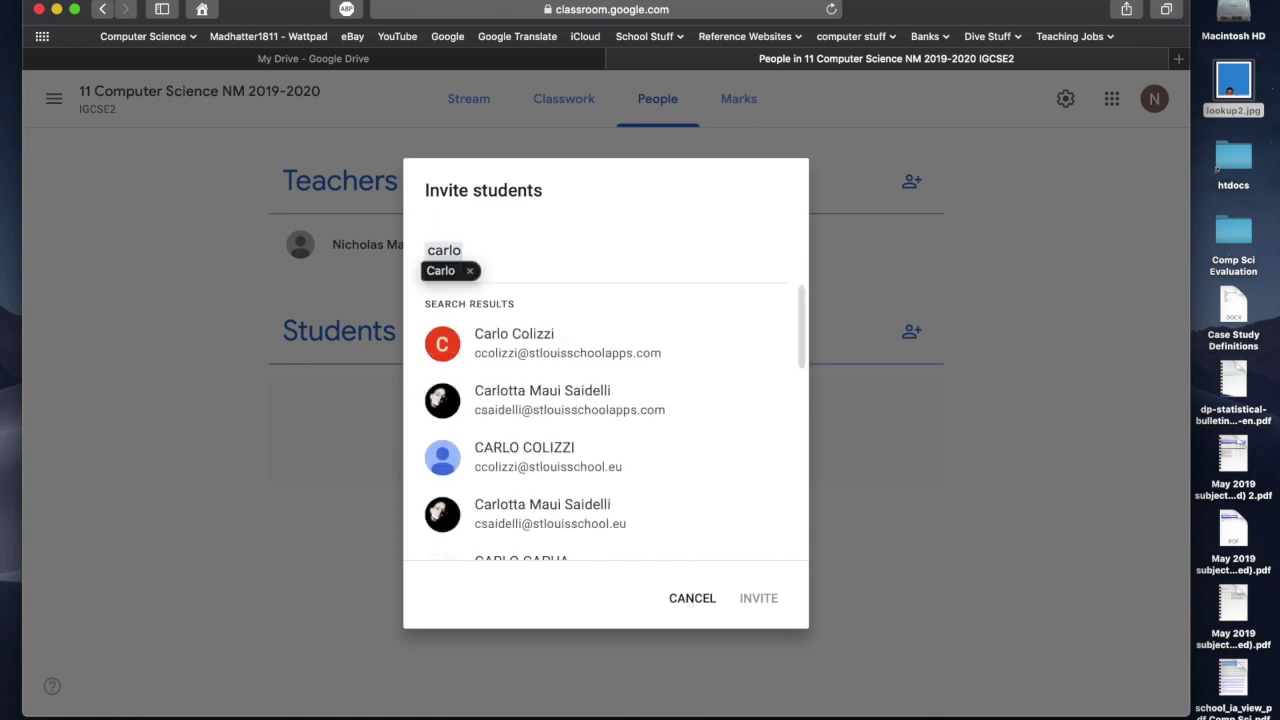
pyautogui.click(445, 345)
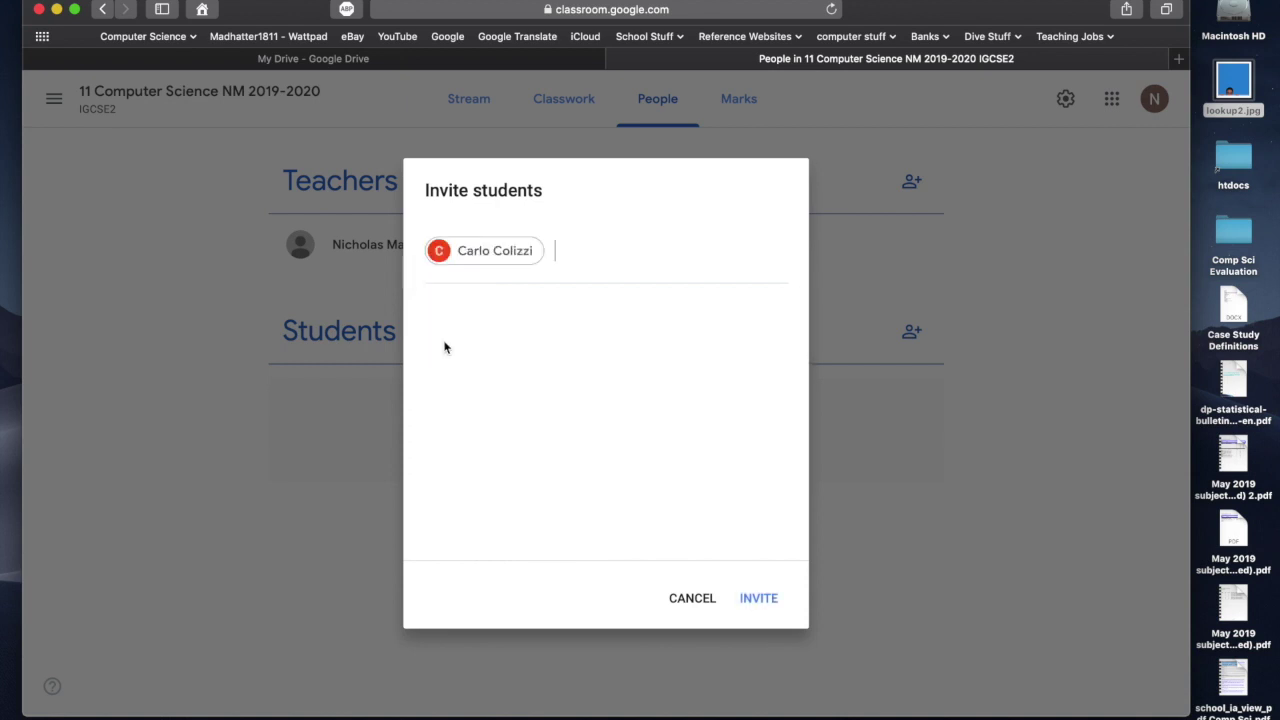
pyautogui.click(700, 603)
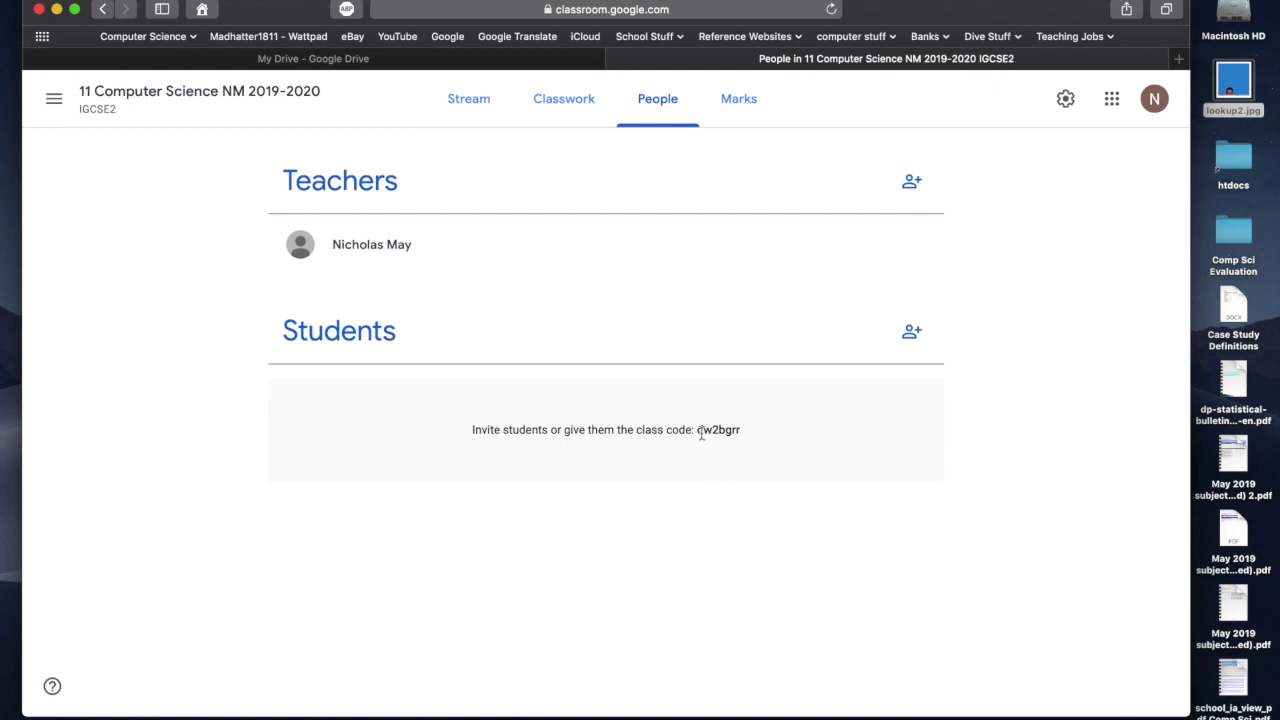
pyautogui.moveTo(699, 432); pyautogui.dragTo(743, 432)
pyautogui.click(739, 509)
# Return to the Drive tab and launch Classroom in a new tab from the Google apps grid.
pyautogui.click(497, 62)
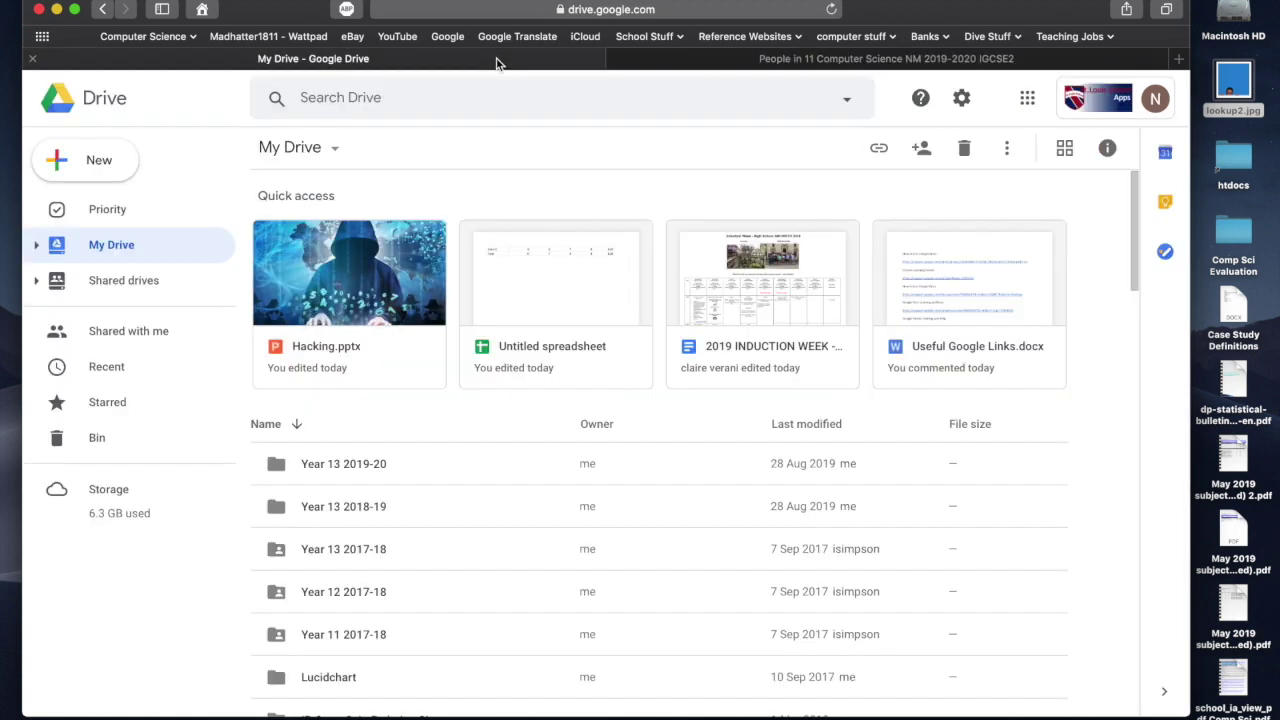
pyautogui.click(1027, 100)
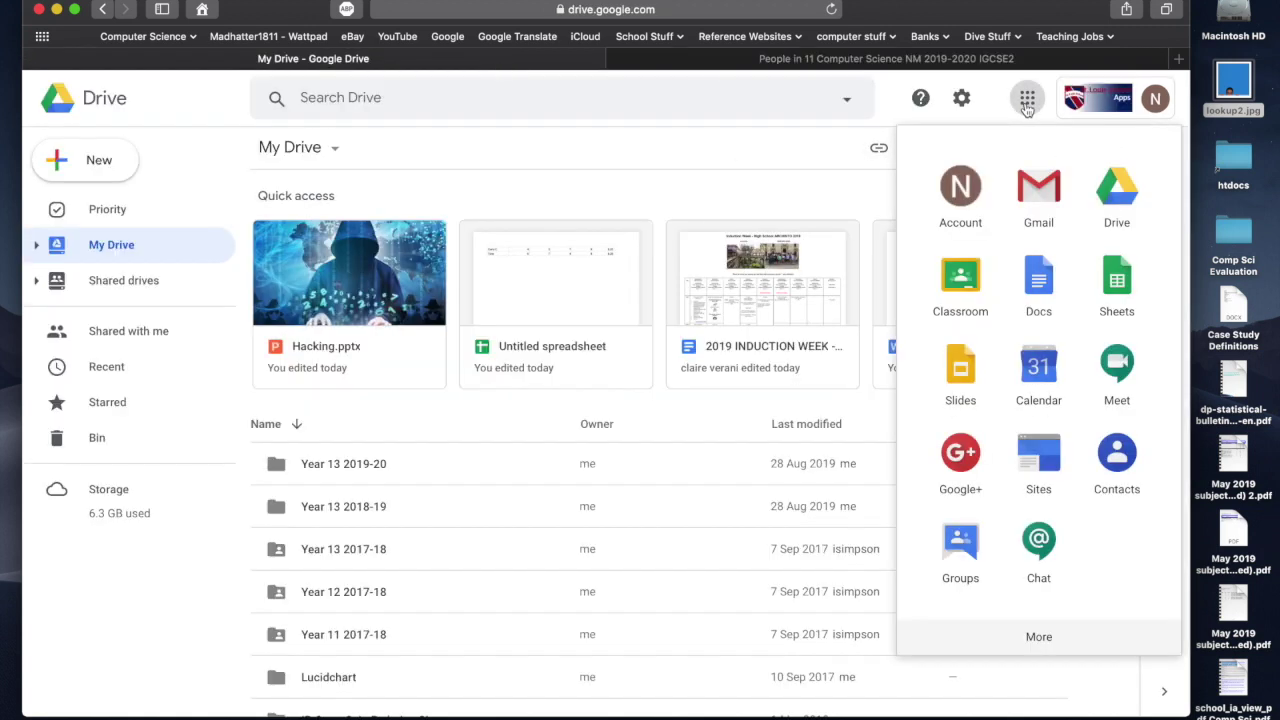
pyautogui.click(966, 280)
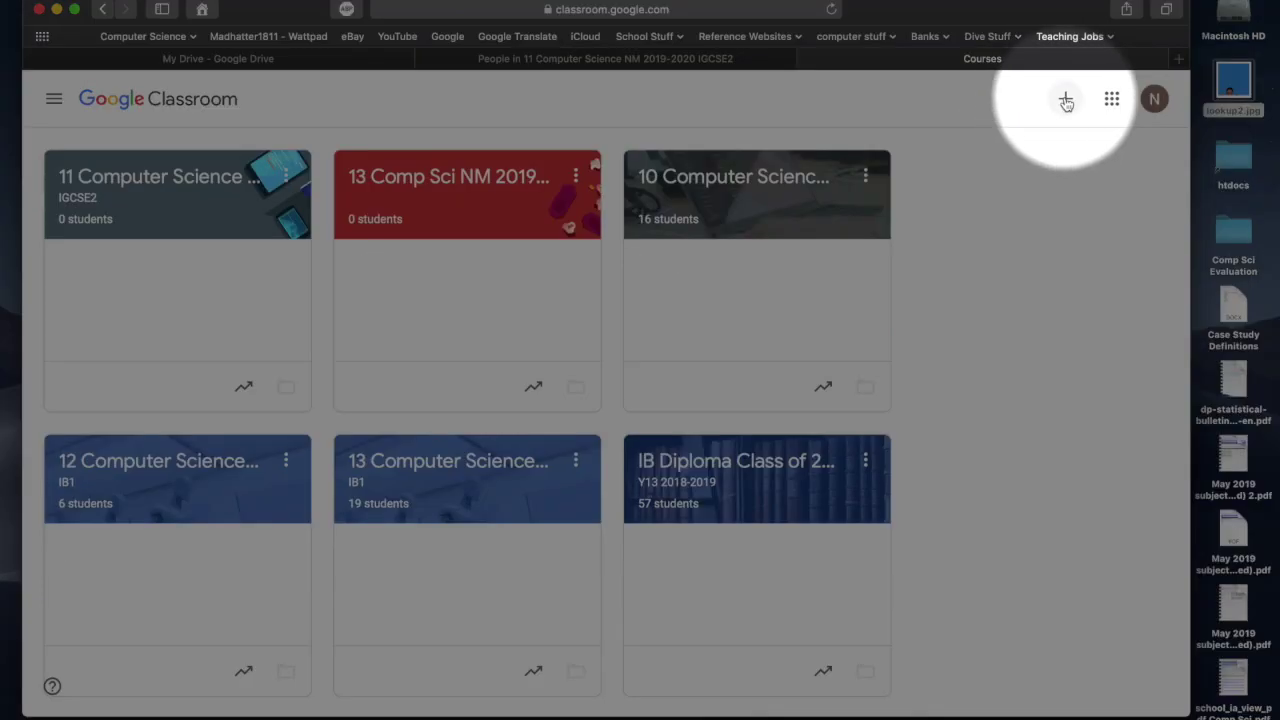
pyautogui.click(1066, 101)
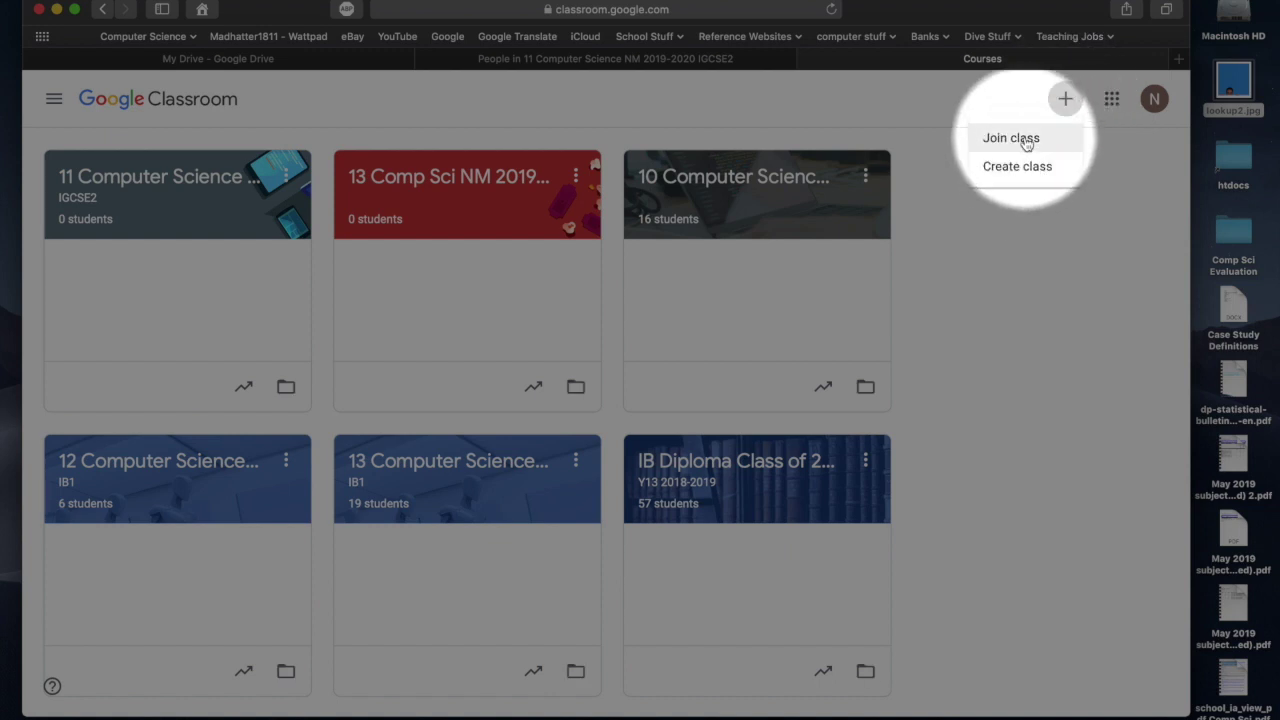
pyautogui.click(1025, 143)
pyautogui.click(486, 406)
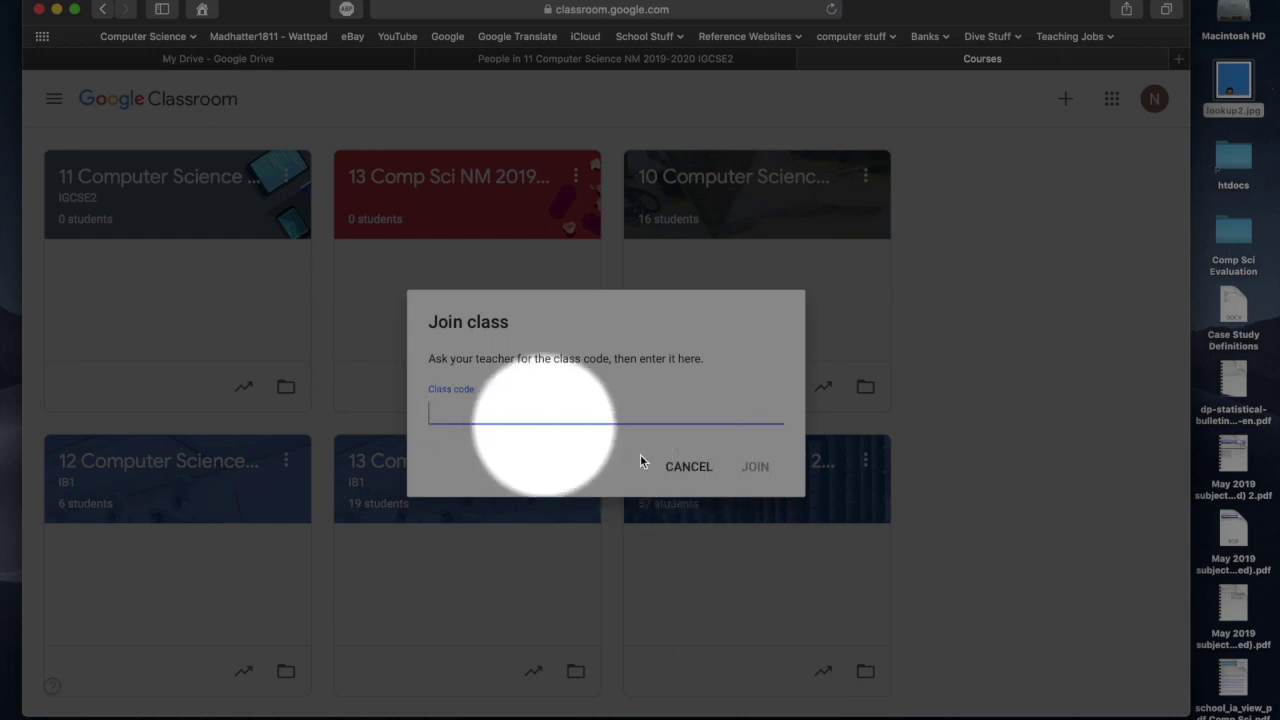
pyautogui.click(688, 467)
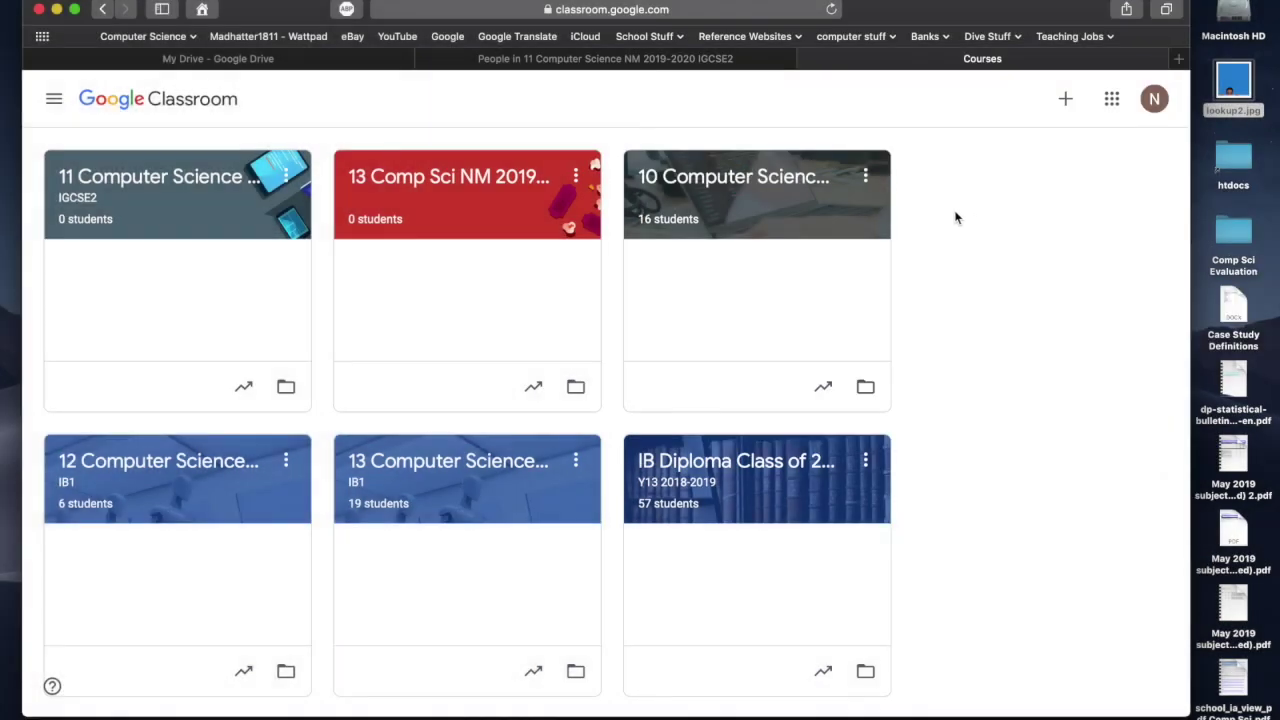
pyautogui.click(670, 60)
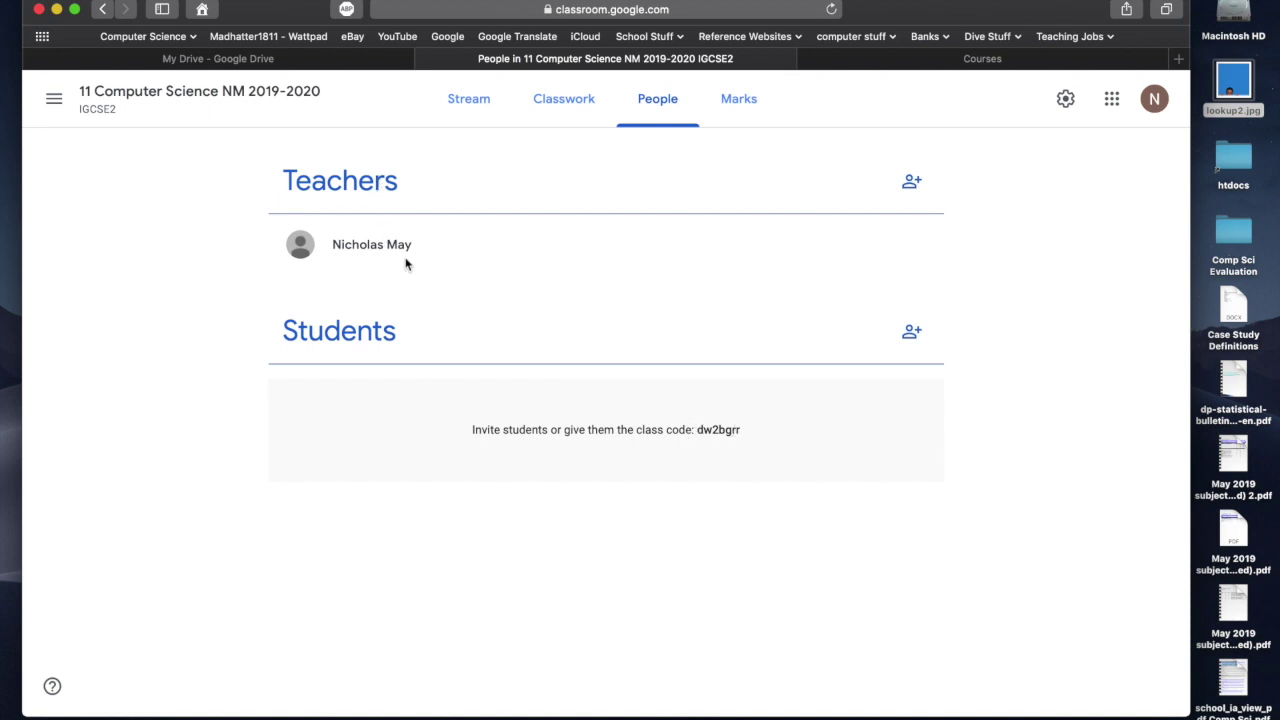
# Switch to the Stream tab of 11 Computer Science NM 2019-2020.
pyautogui.click(485, 100)
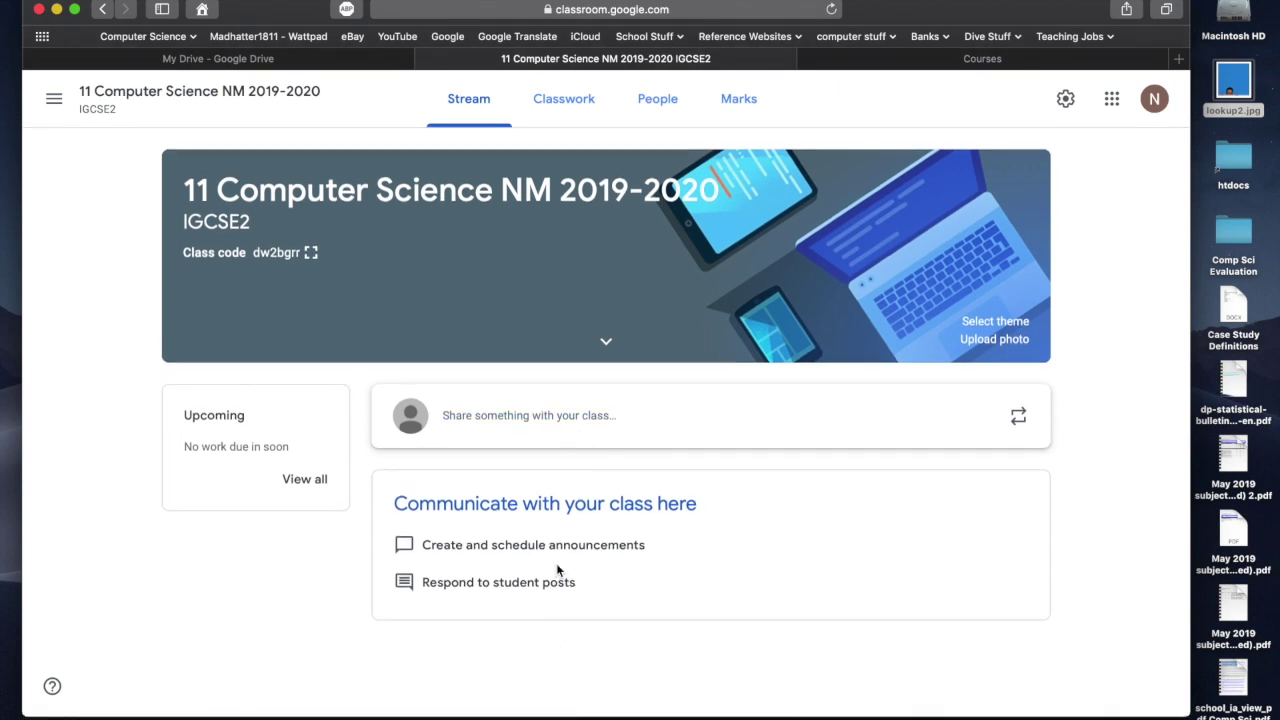
pyautogui.click(489, 424)
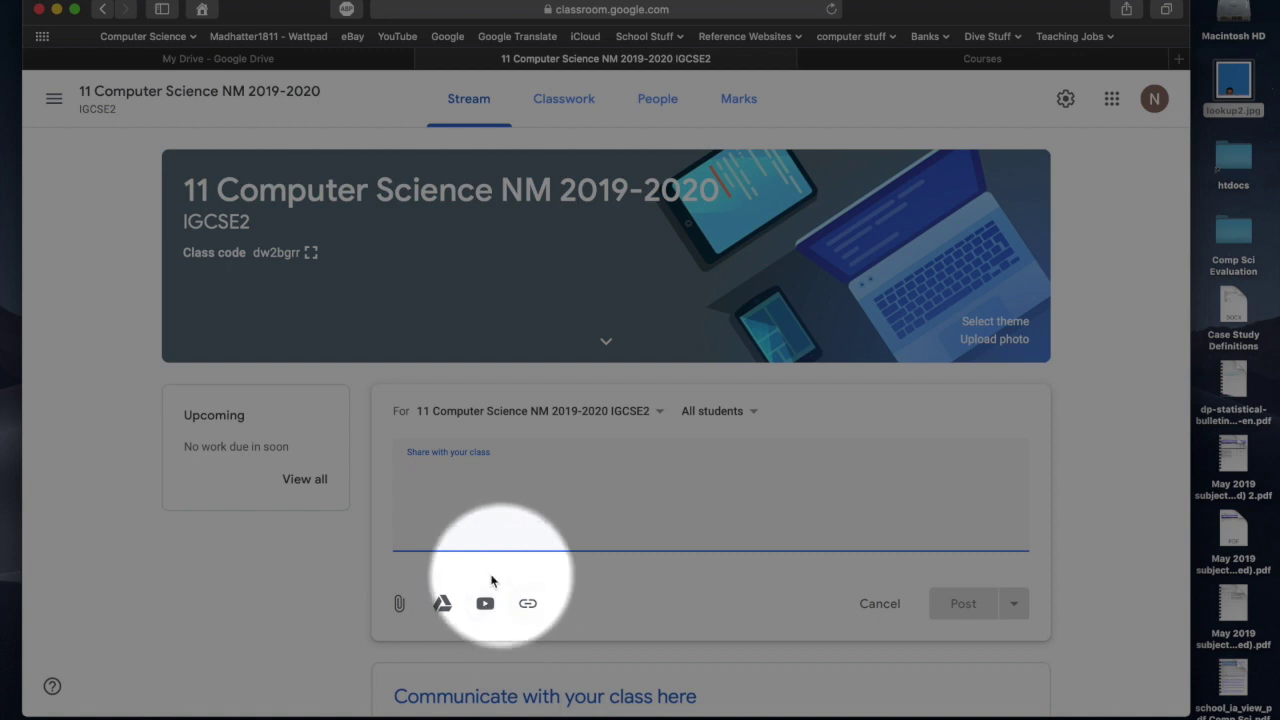
pyautogui.click(485, 605)
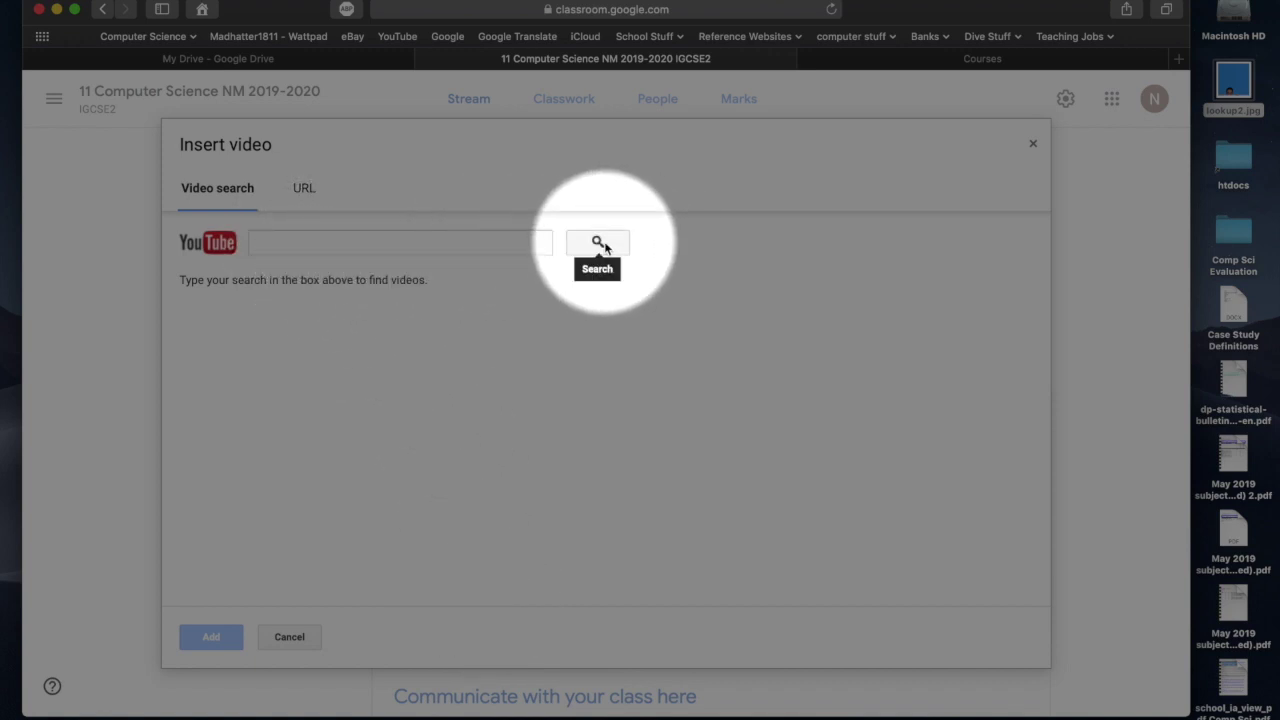
pyautogui.click(300, 638)
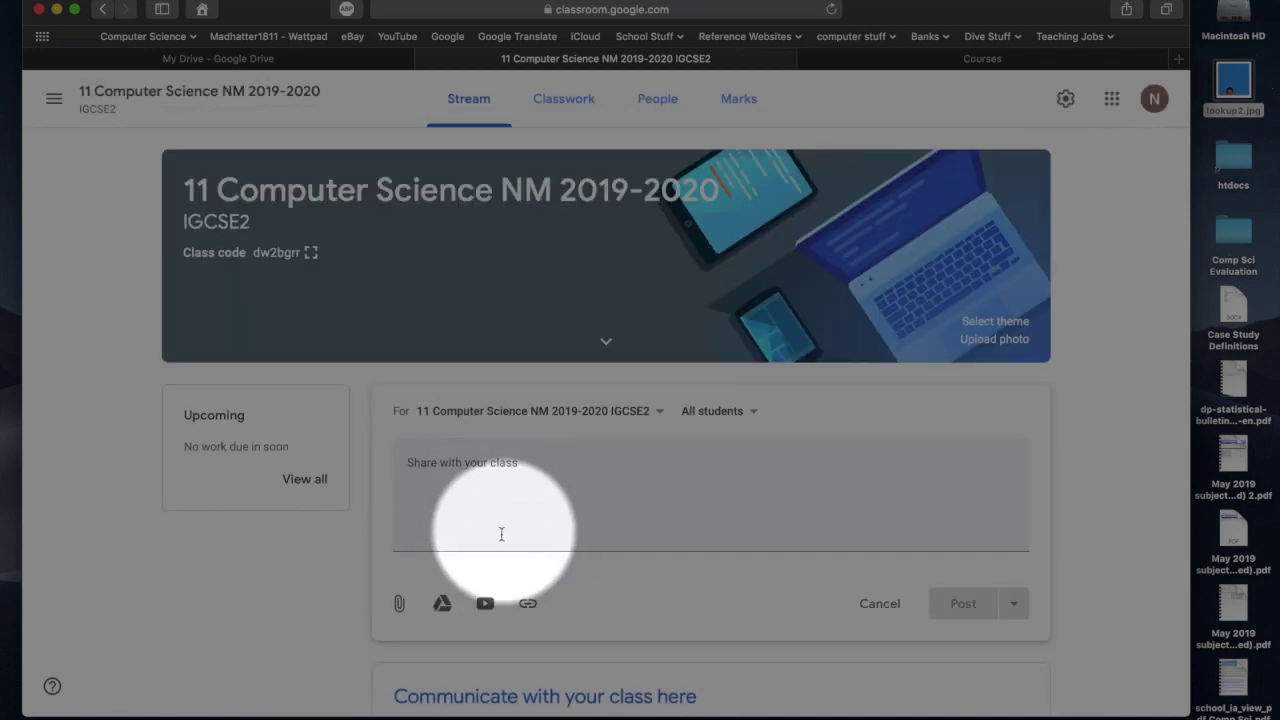
pyautogui.click(877, 606)
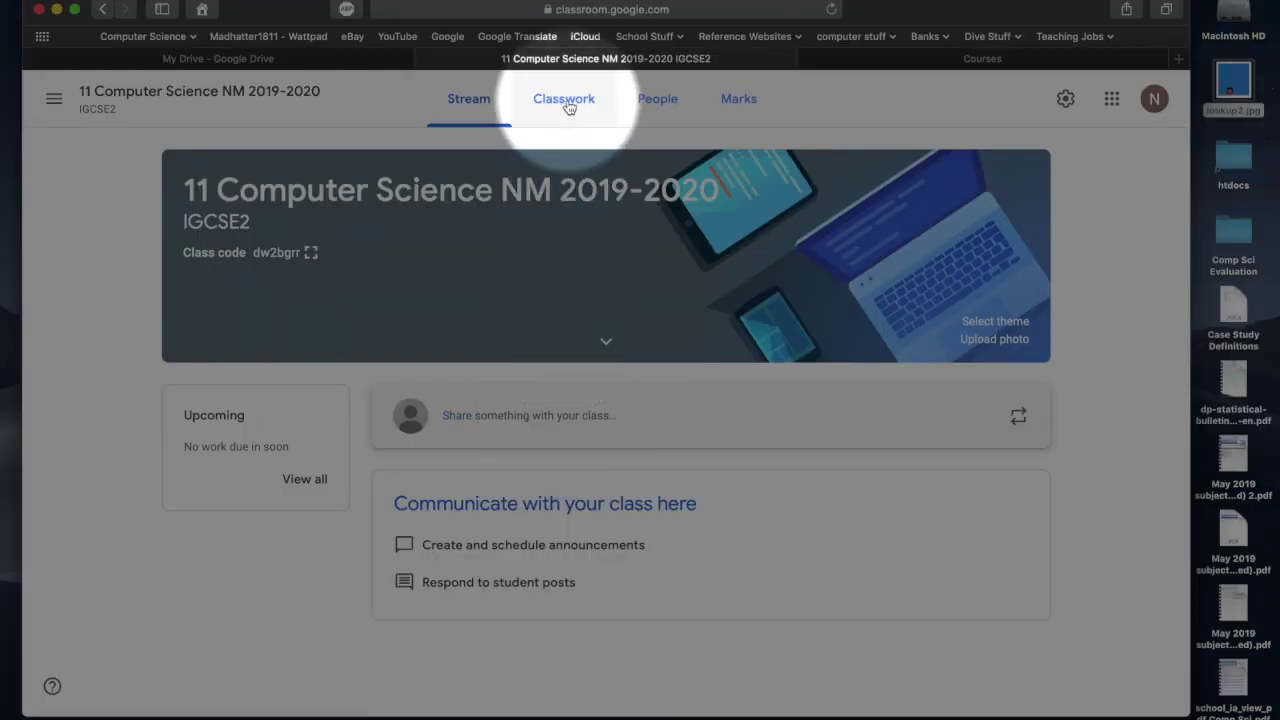
# On the Classwork page, create a topic named 'Homework'.
pyautogui.click(566, 104)
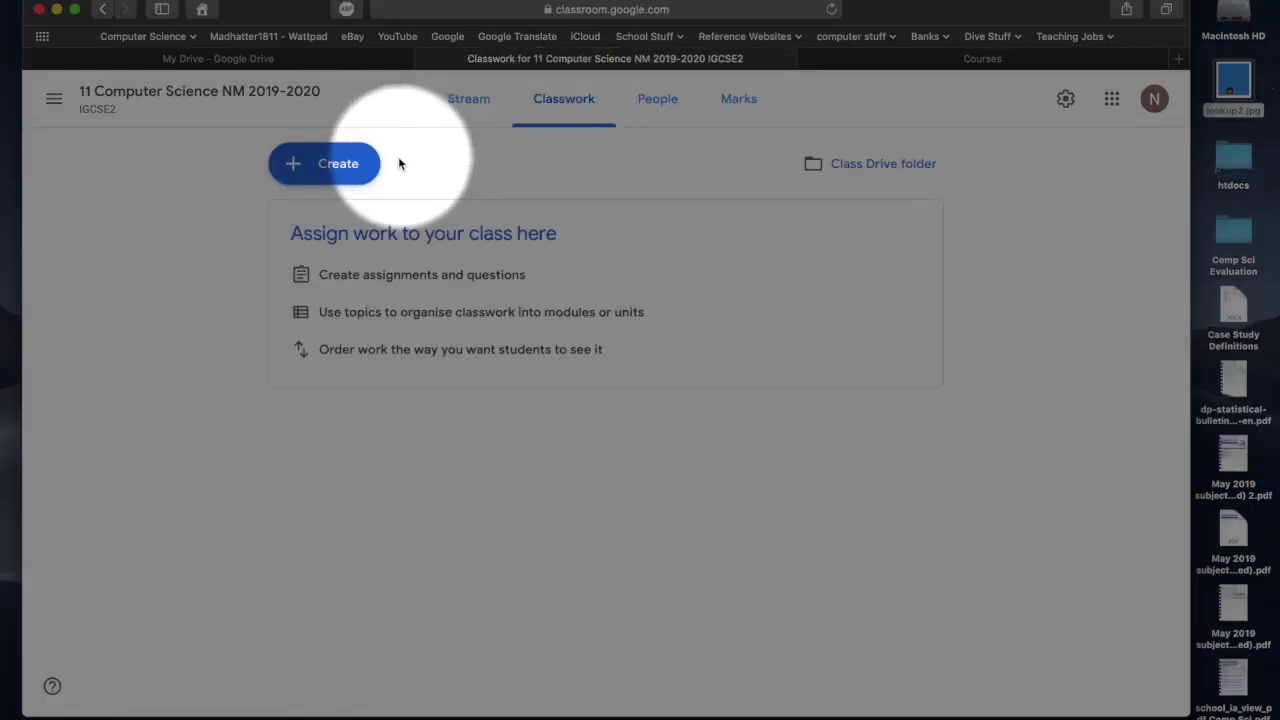
pyautogui.click(338, 162)
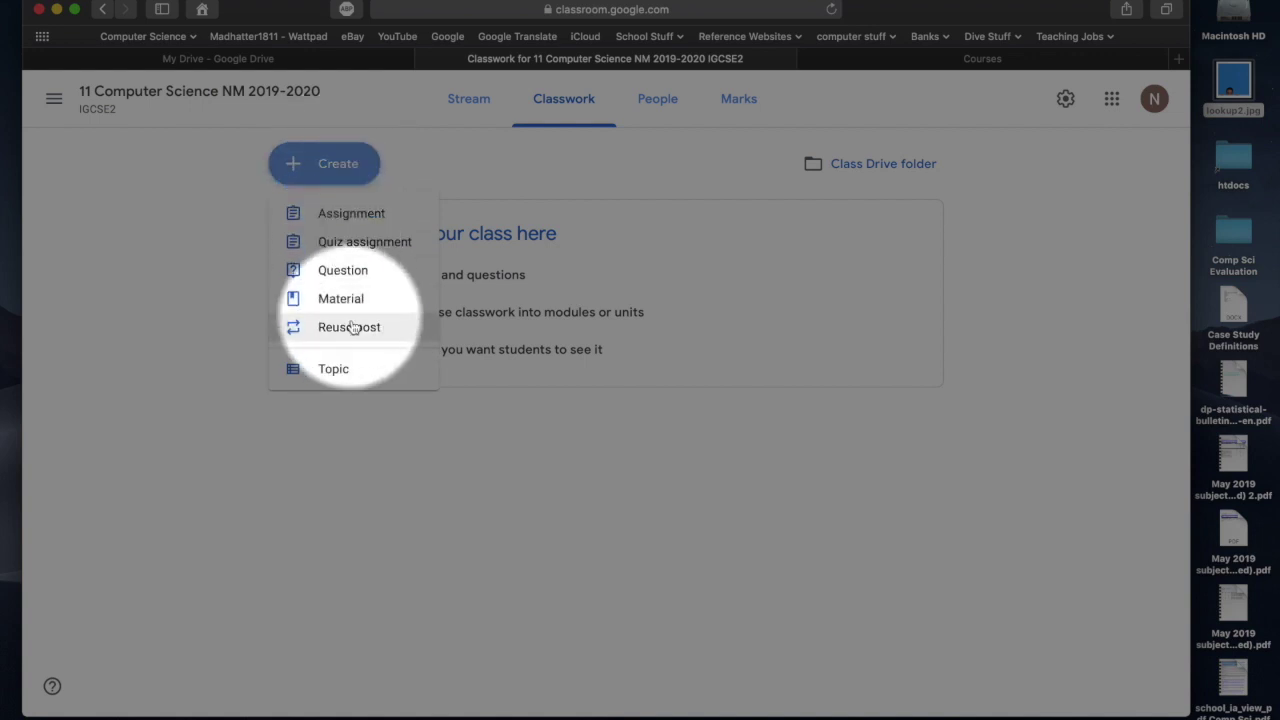
pyautogui.click(334, 370)
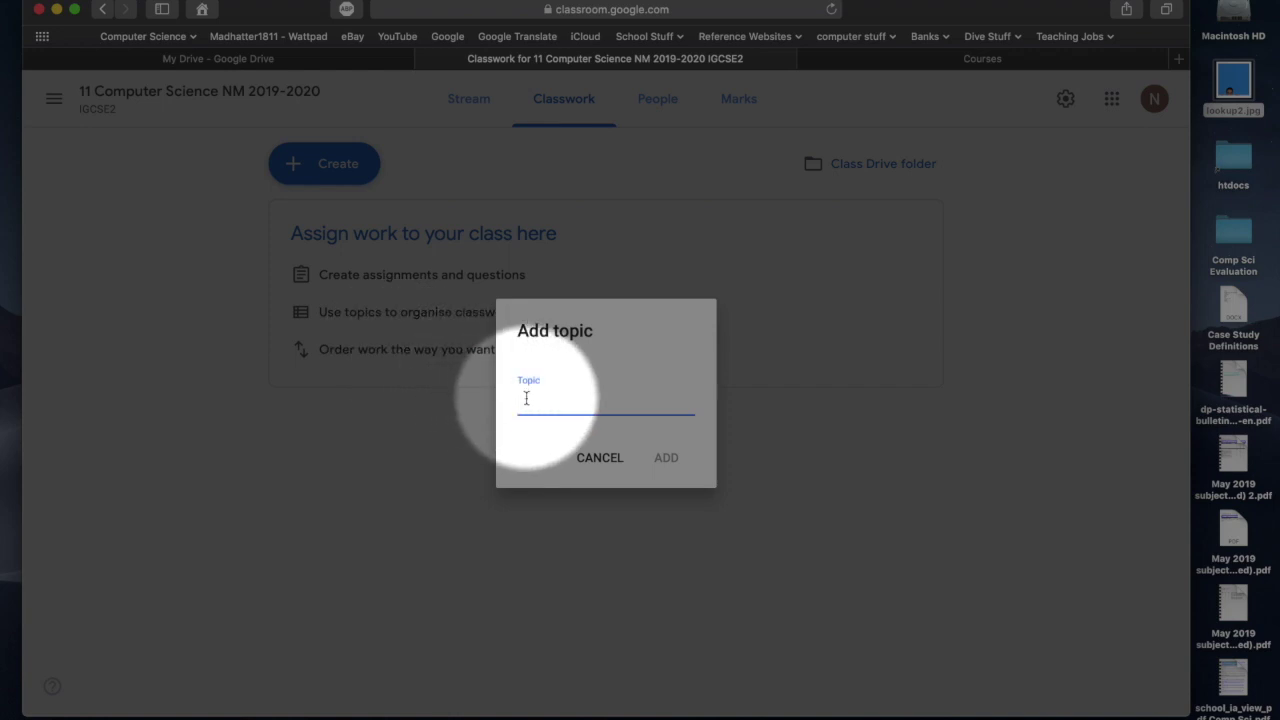
pyautogui.write('Homework')
pyautogui.click(668, 458)
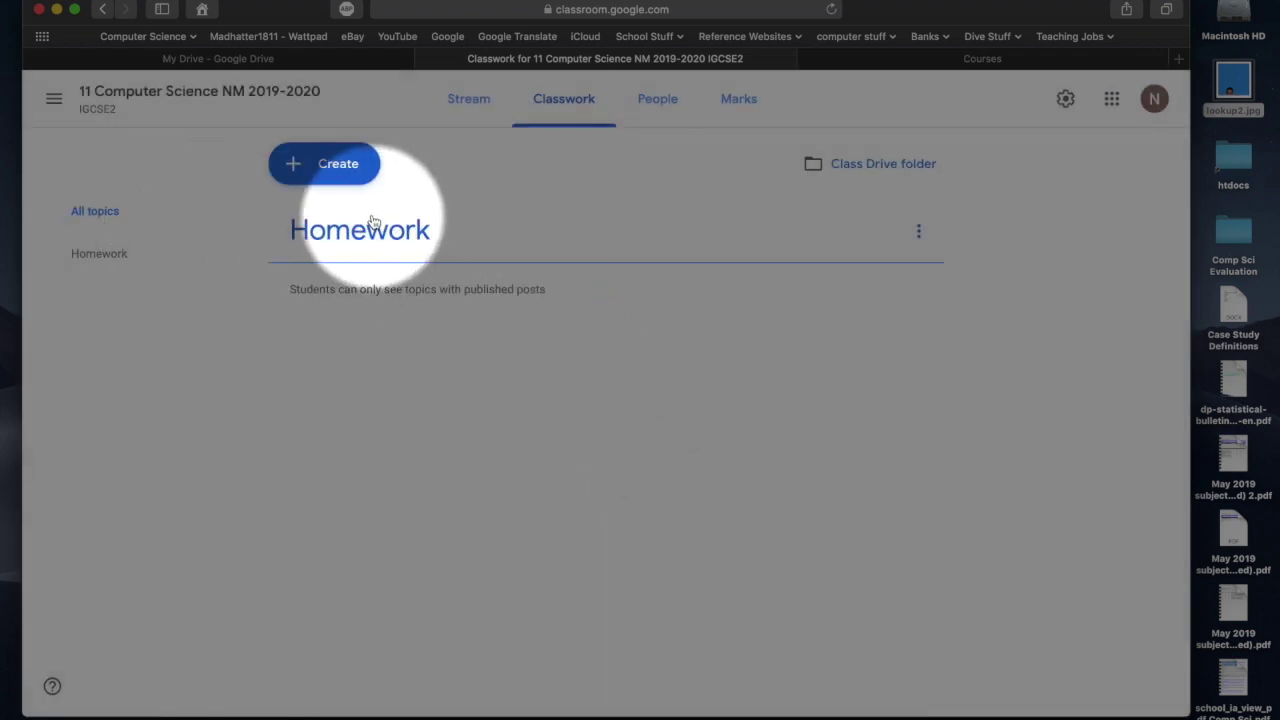
# Add a second topic named 'Python'.
pyautogui.click(348, 176)
pyautogui.click(343, 371)
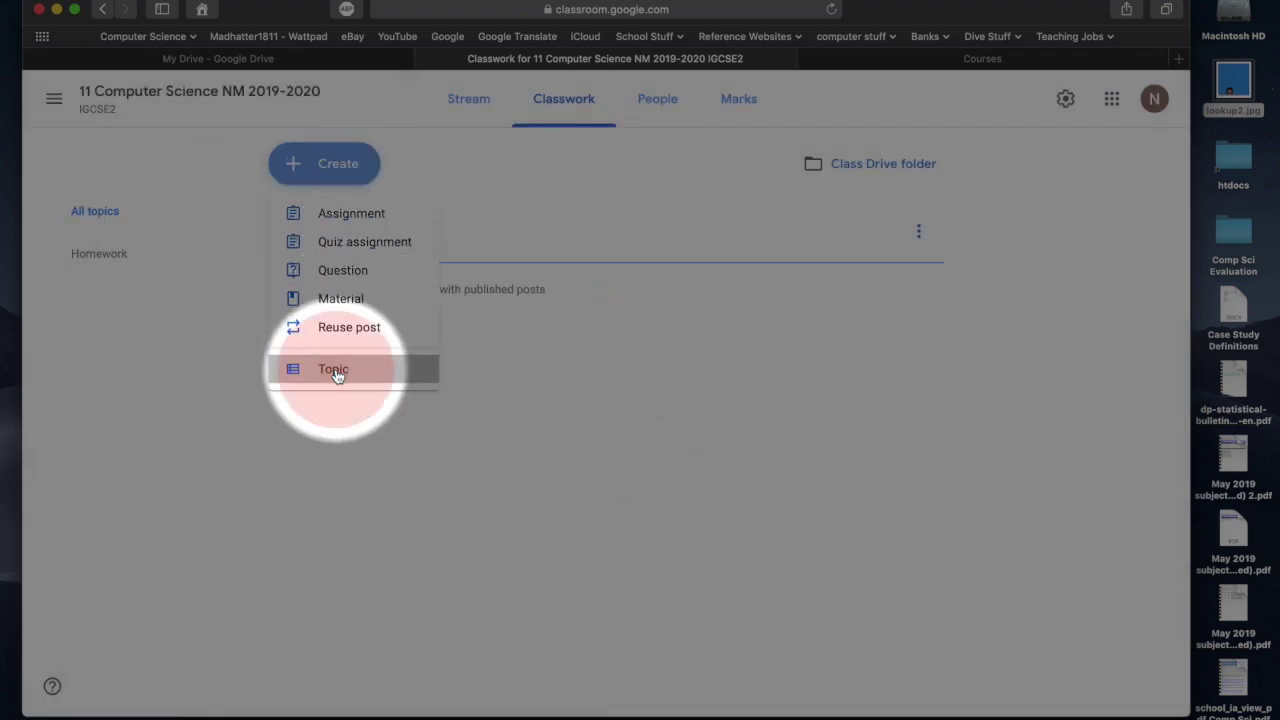
pyautogui.write('Python')
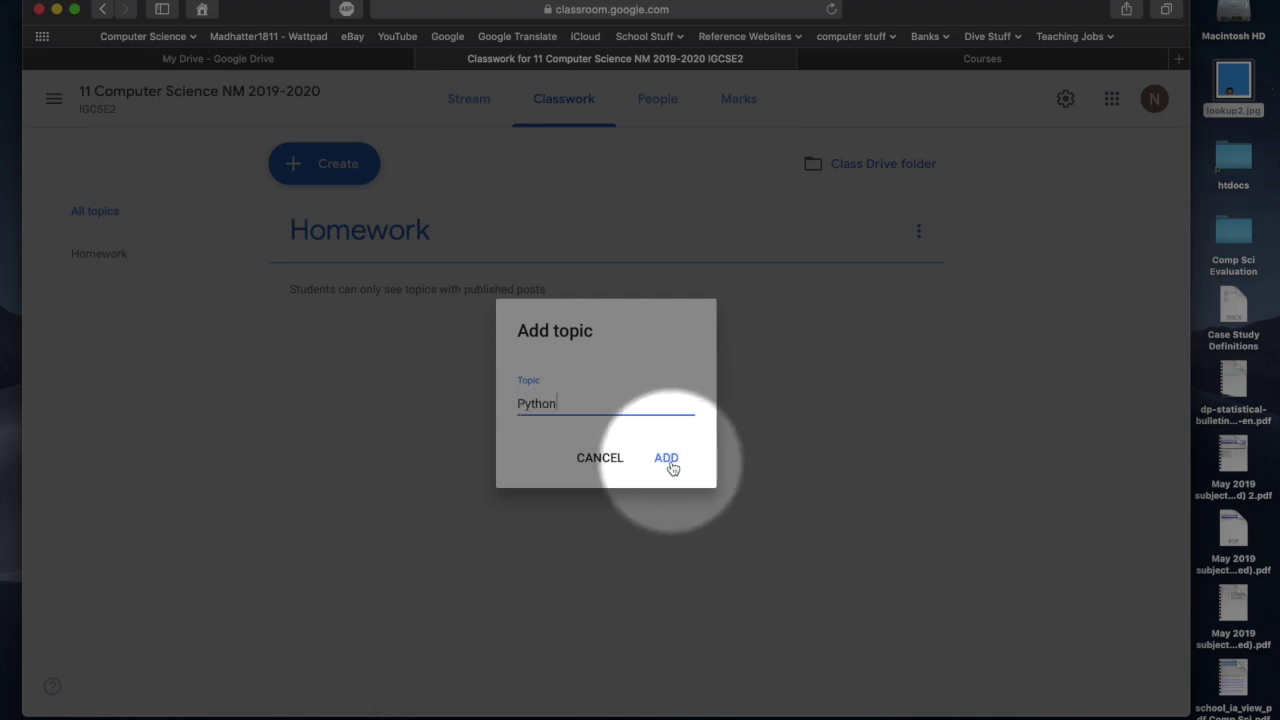
pyautogui.click(668, 458)
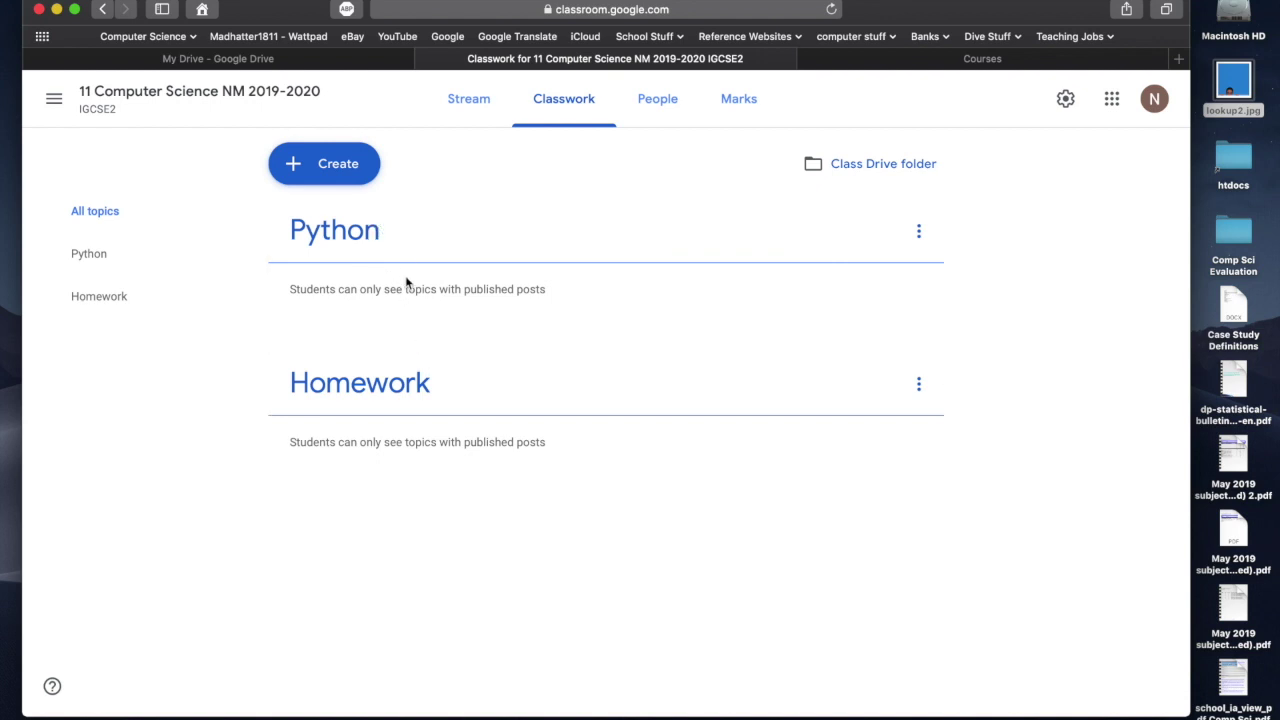
pyautogui.click(333, 175)
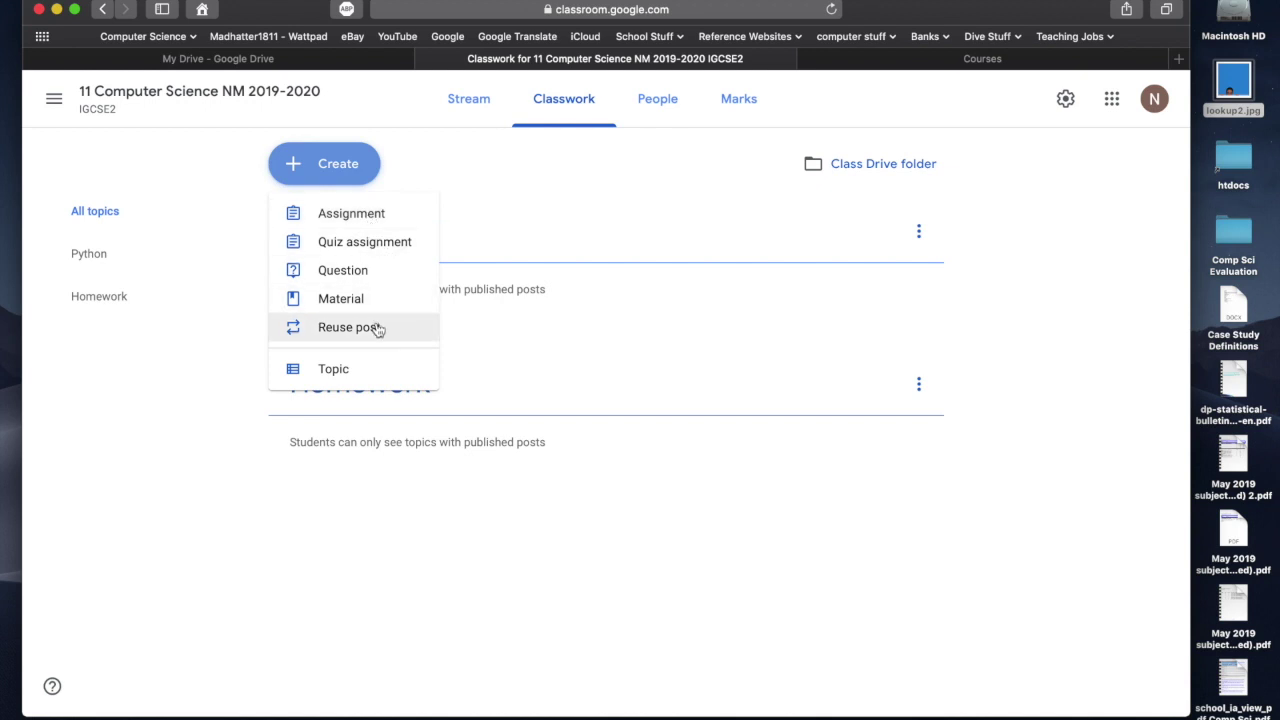
# Create assignment 'Homework Week 1 - Case Study Definitions' with instructions to open the doc folder, copy it, find all definitions.
pyautogui.click(374, 213)
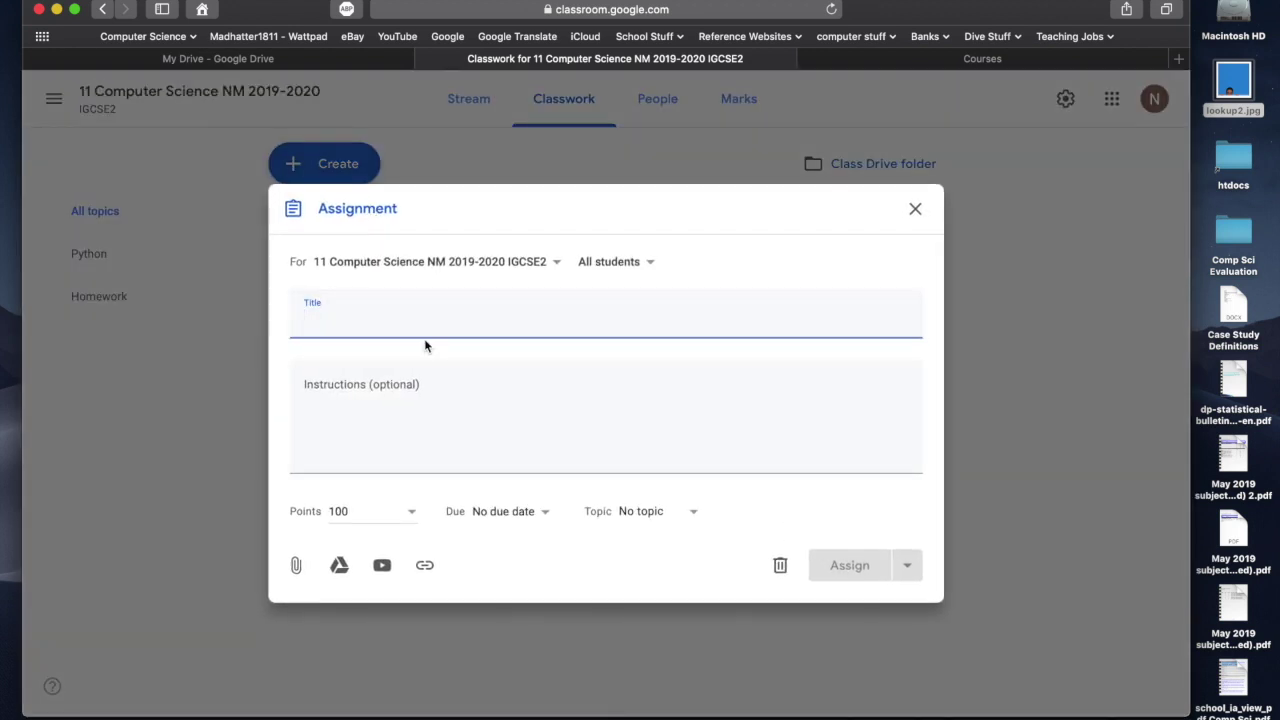
pyautogui.write('Hom')
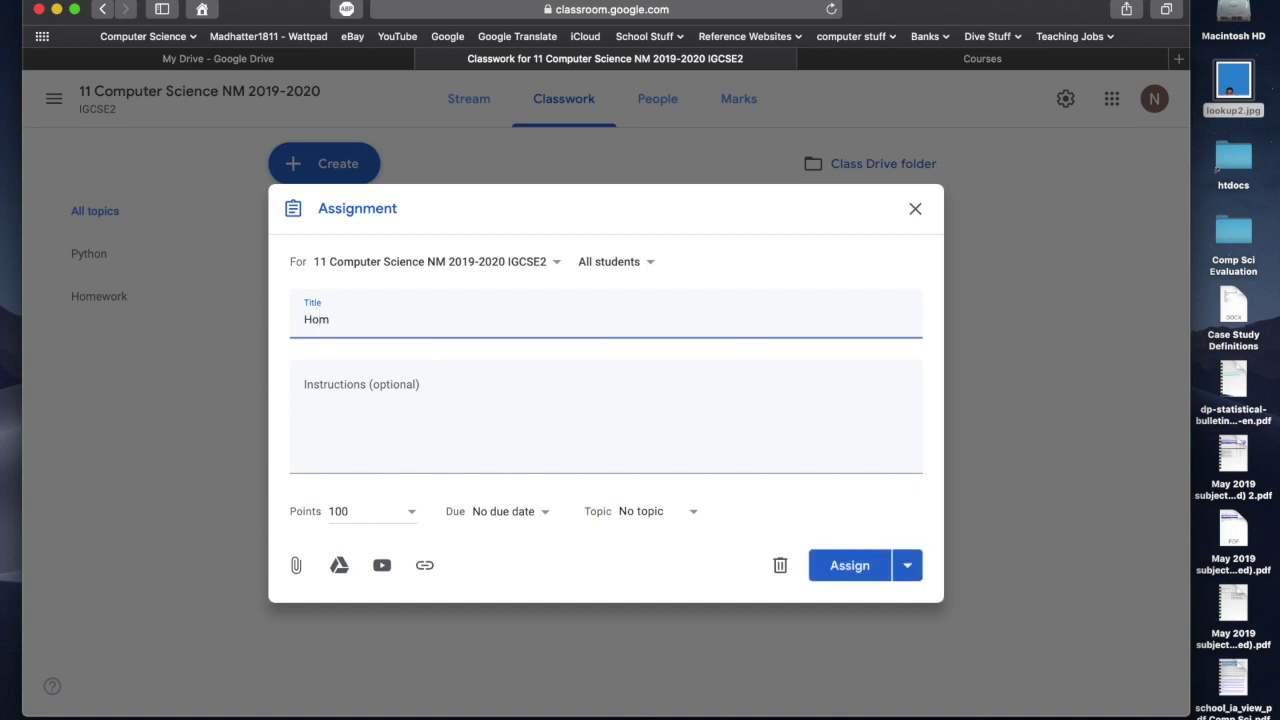
pyautogui.write('ework Week 1 - Case Study Definitions')
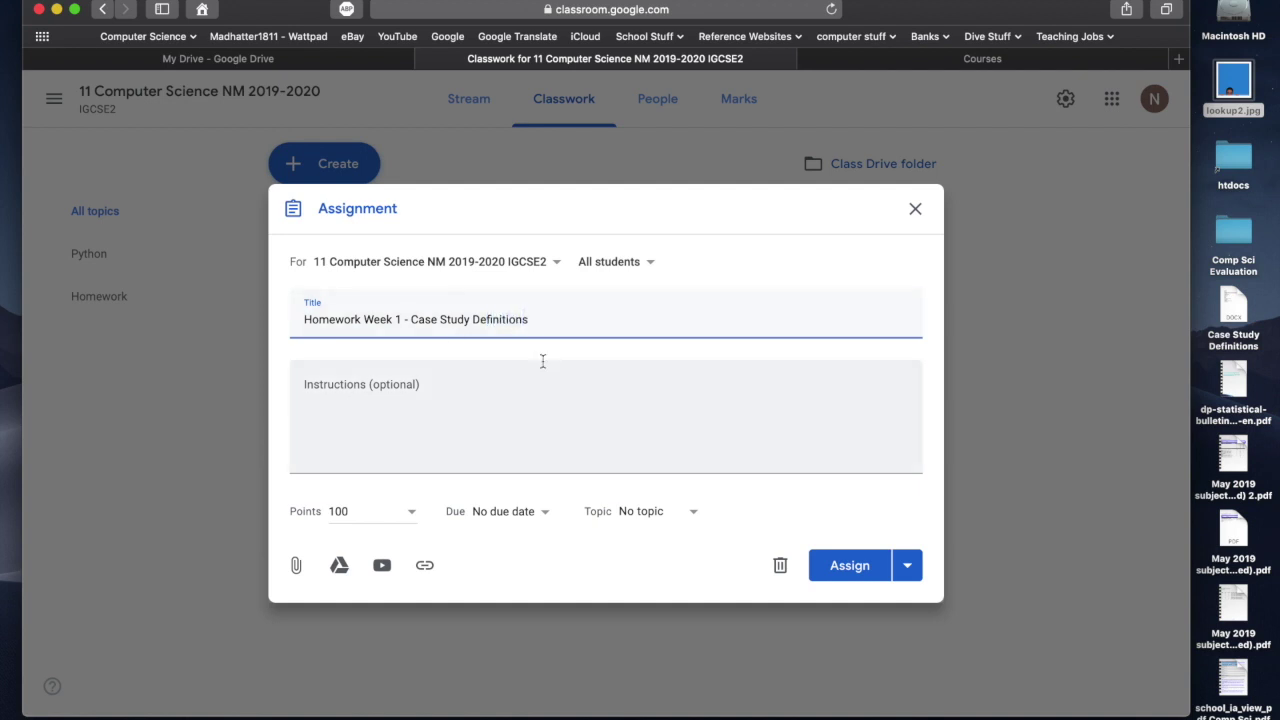
pyautogui.click(440, 385)
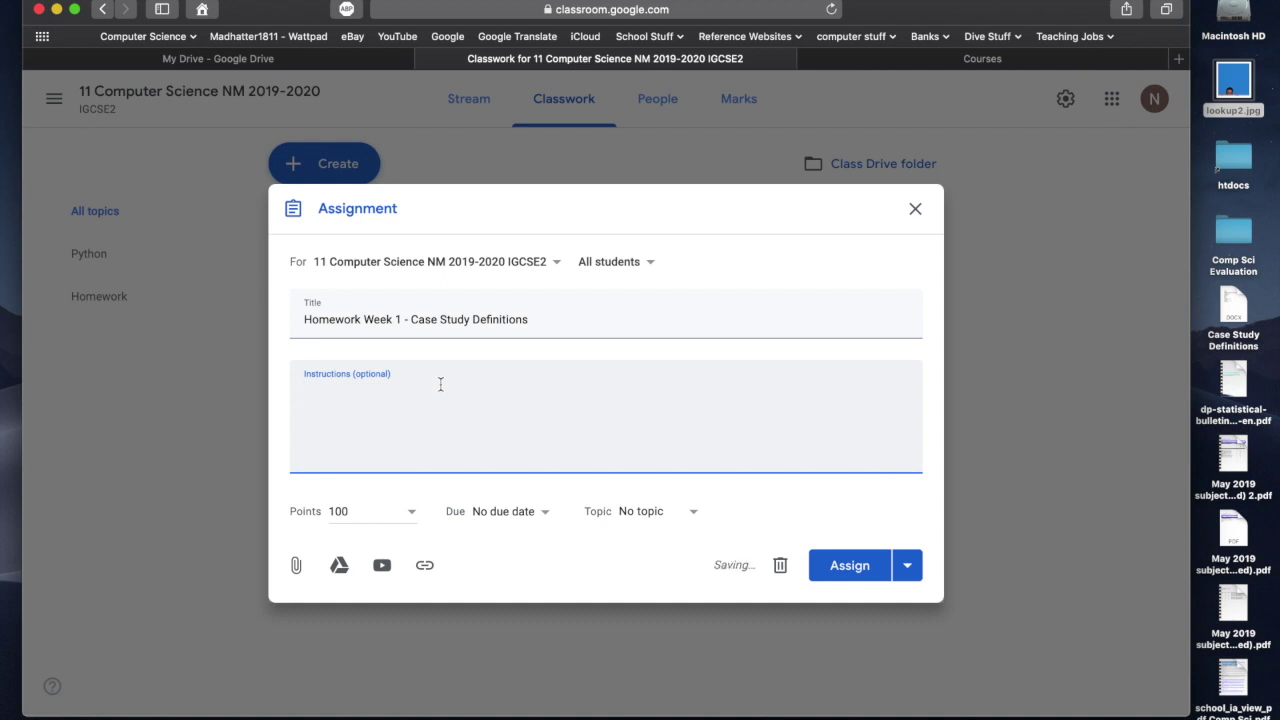
pyautogui.write('Open the doc fole')
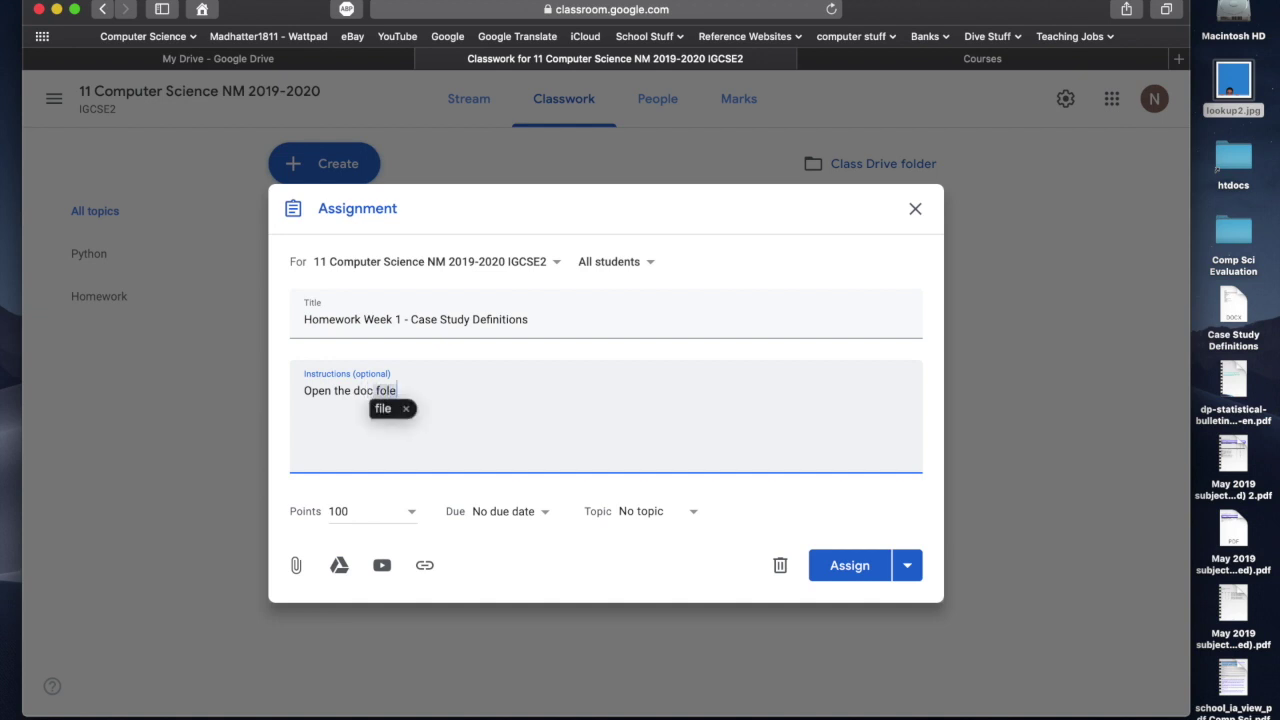
pyautogui.press('BackSpace')
pyautogui.press('BackSpace')
pyautogui.write('lder')
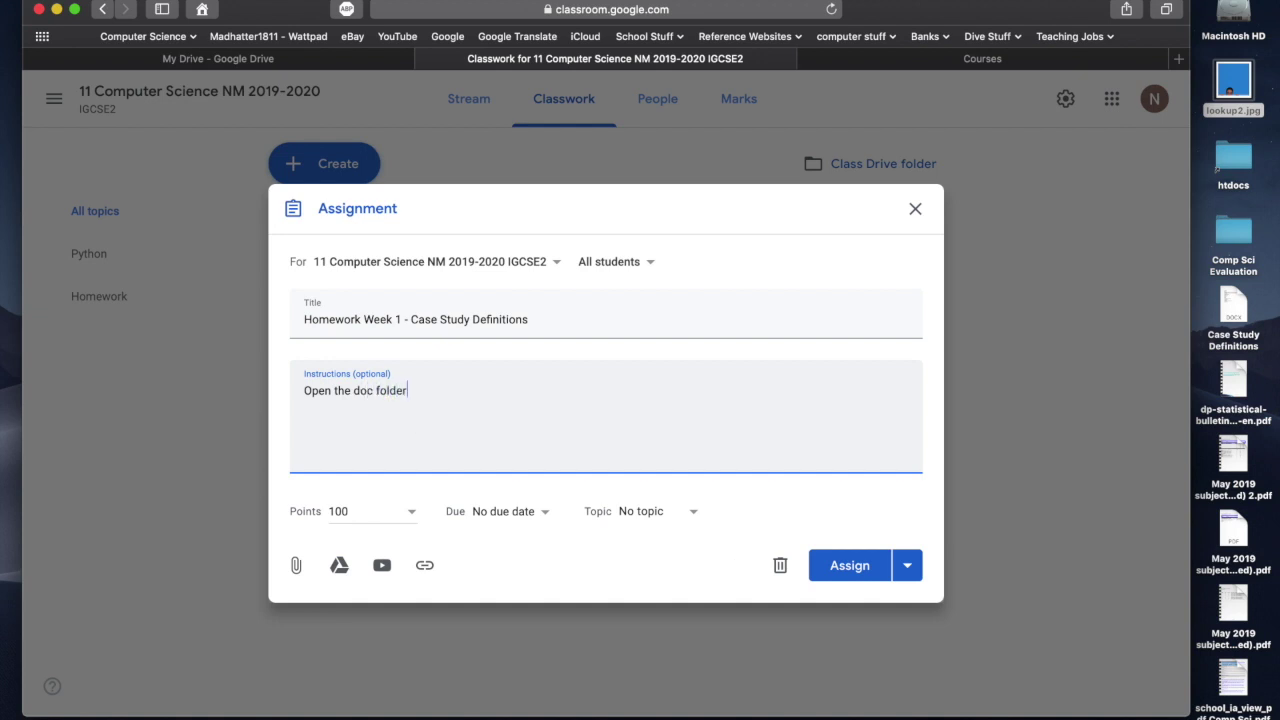
pyautogui.write(', make a copy and find attg')
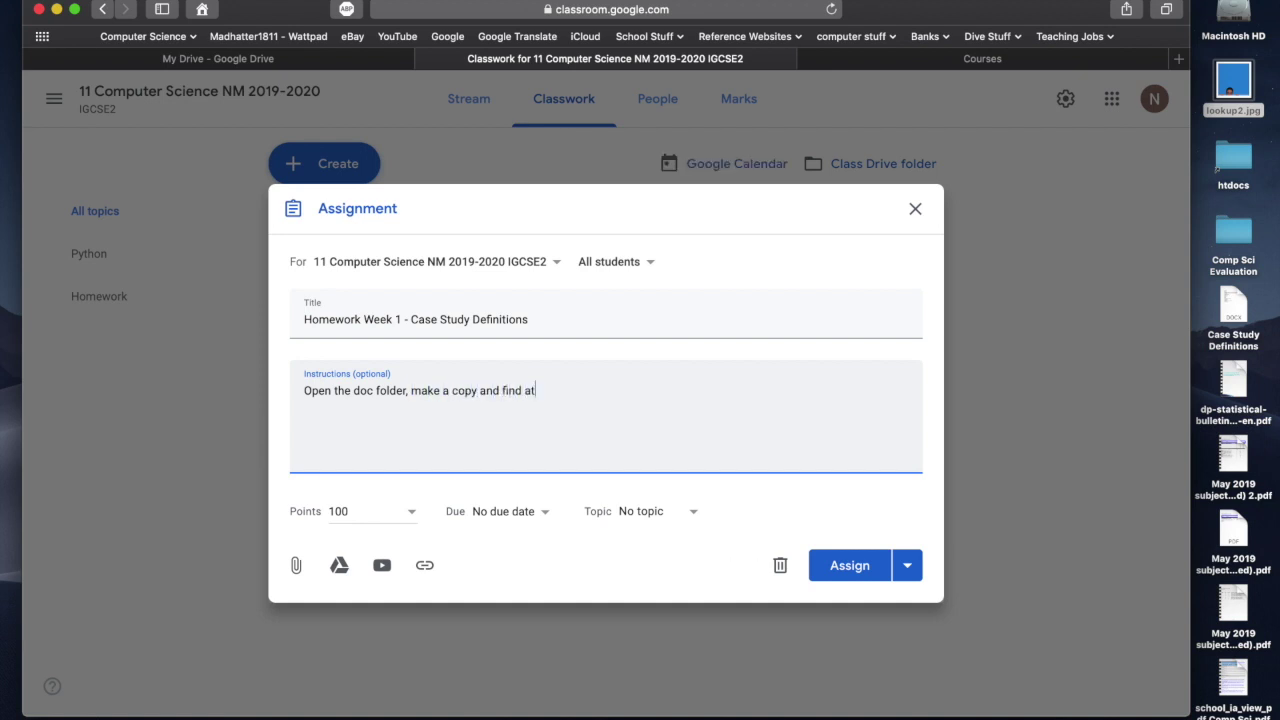
pyautogui.press('BackSpace')
pyautogui.press('BackSpace')
pyautogui.press('BackSpace')
pyautogui.press('BackSpace')
pyautogui.write('ll the de')
pyautogui.write('finitions.  ')
pyautogui.write('Share ')
pyautogui.write('your find ')
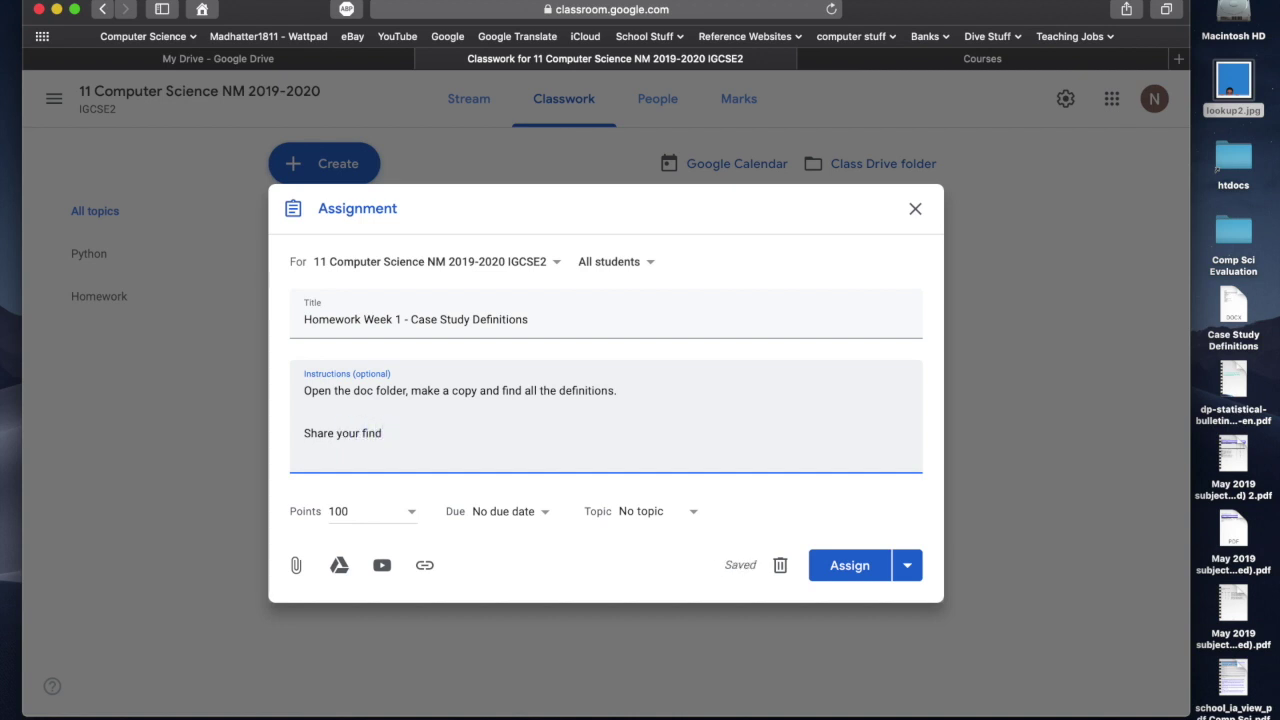
pyautogui.write('answers with me.')
pyautogui.click(340, 566)
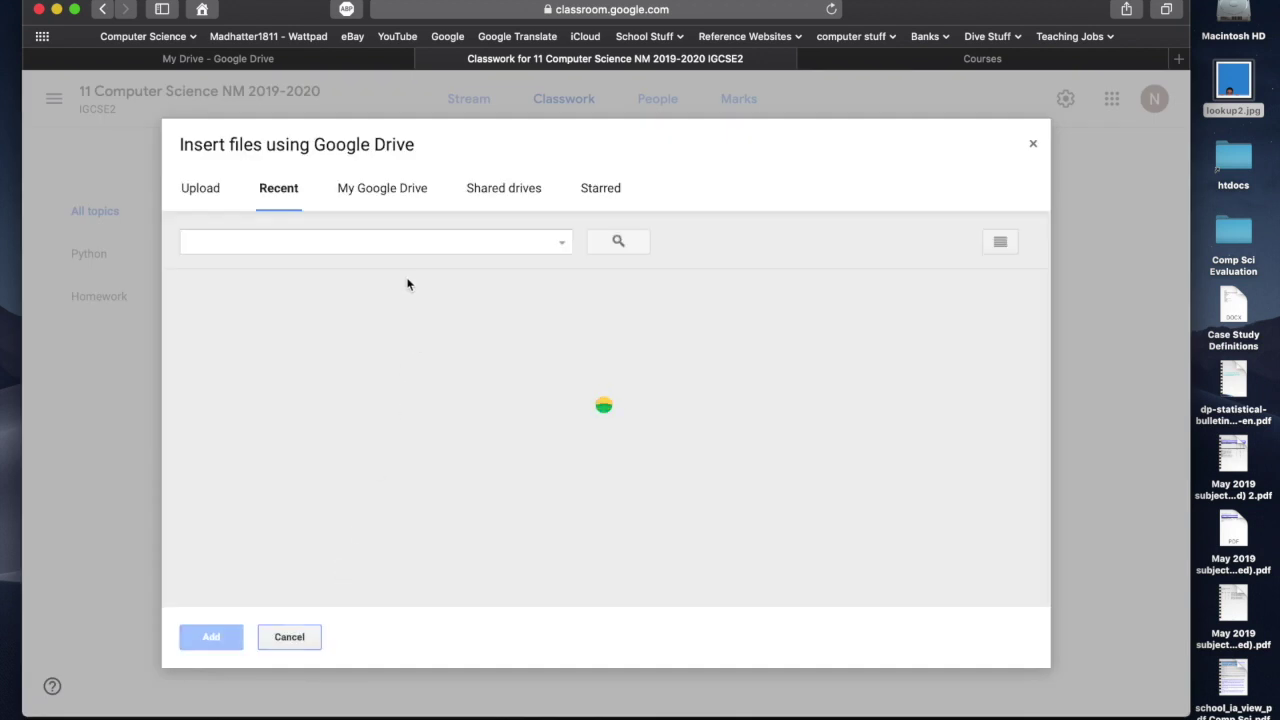
# Search Drive for 'case study def' and attach Case Study Definitions.docx to the assignment.
pyautogui.click(391, 195)
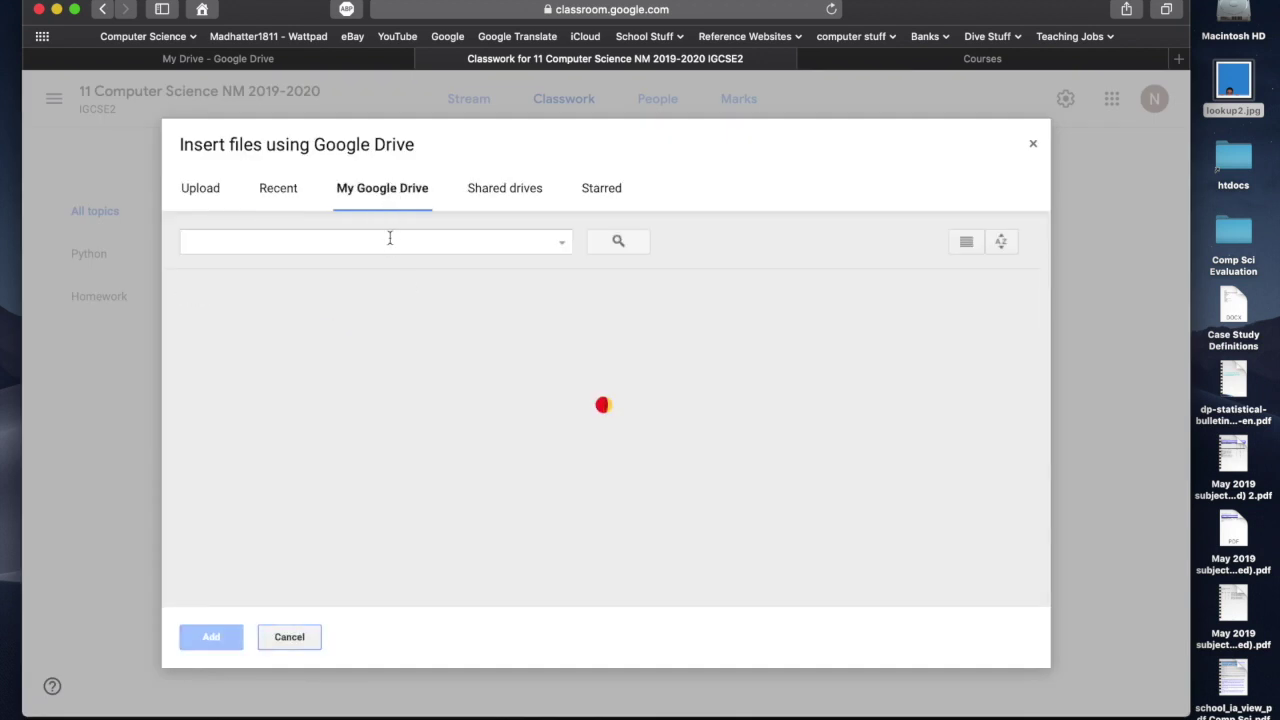
pyautogui.write('cas')
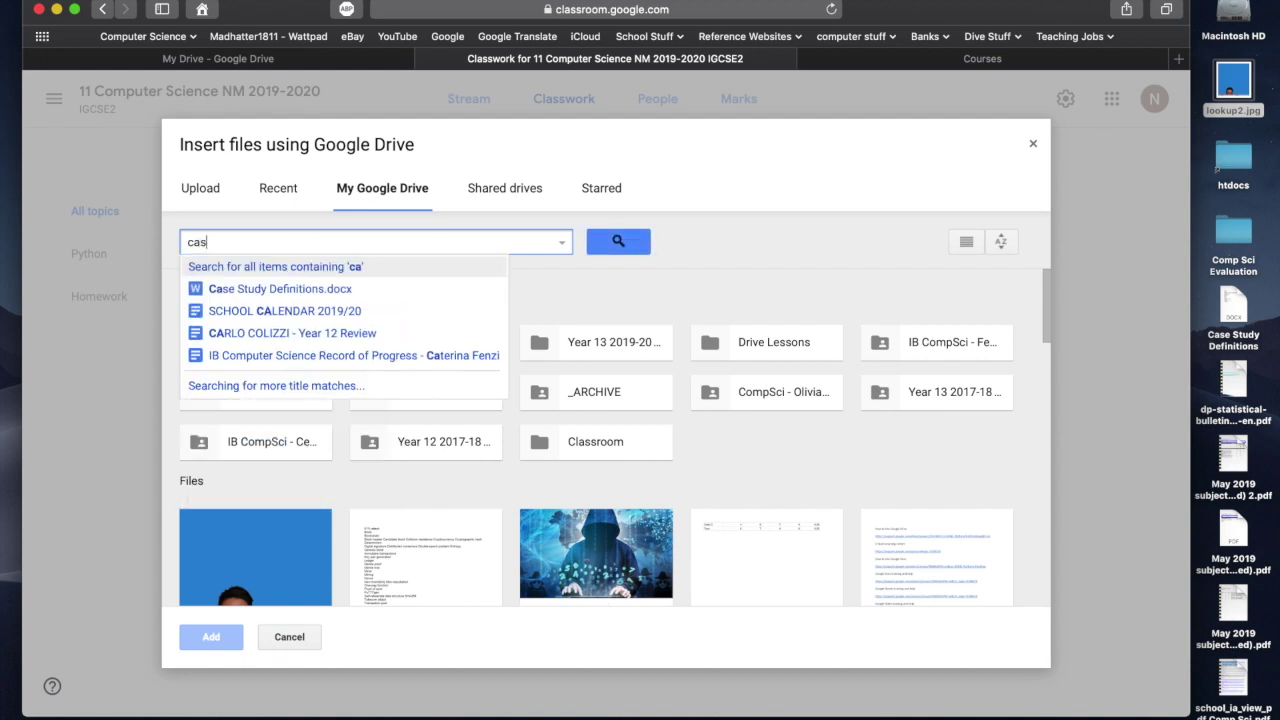
pyautogui.write('e study def')
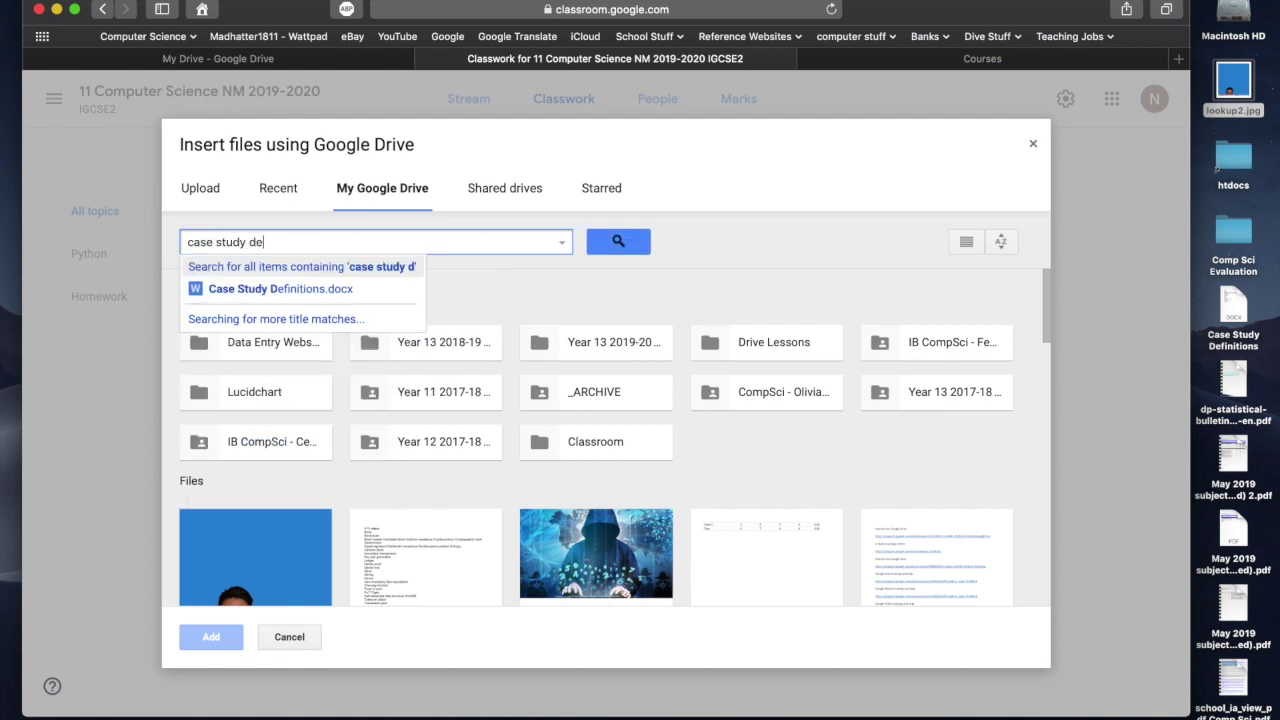
pyautogui.click(329, 289)
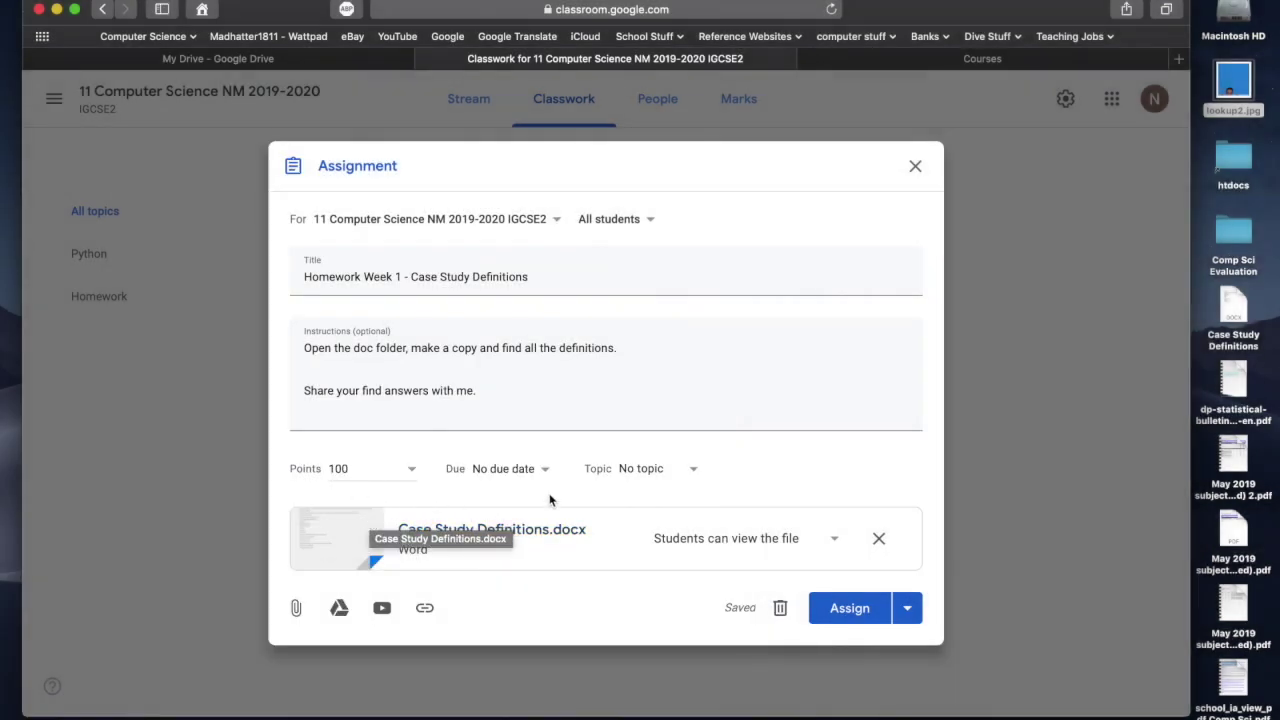
pyautogui.click(643, 469)
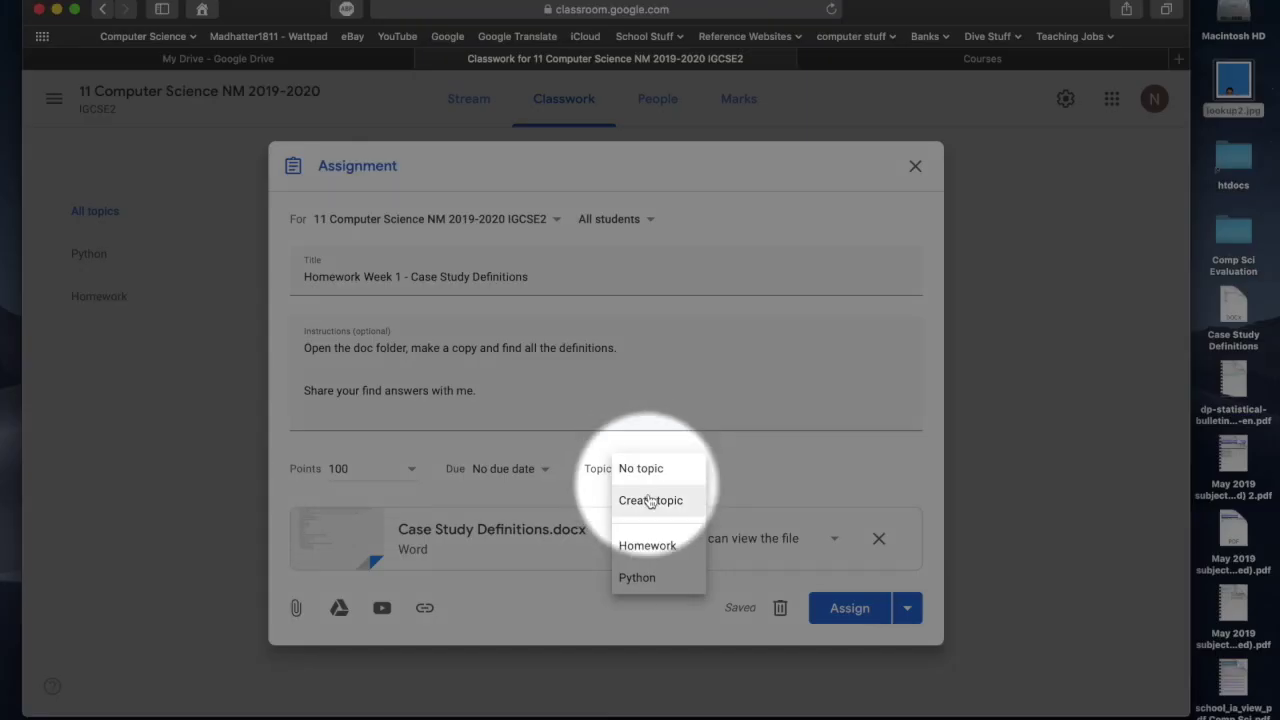
# File the assignment under the Homework topic, assign it, and drag Homework above Python.
pyautogui.click(649, 545)
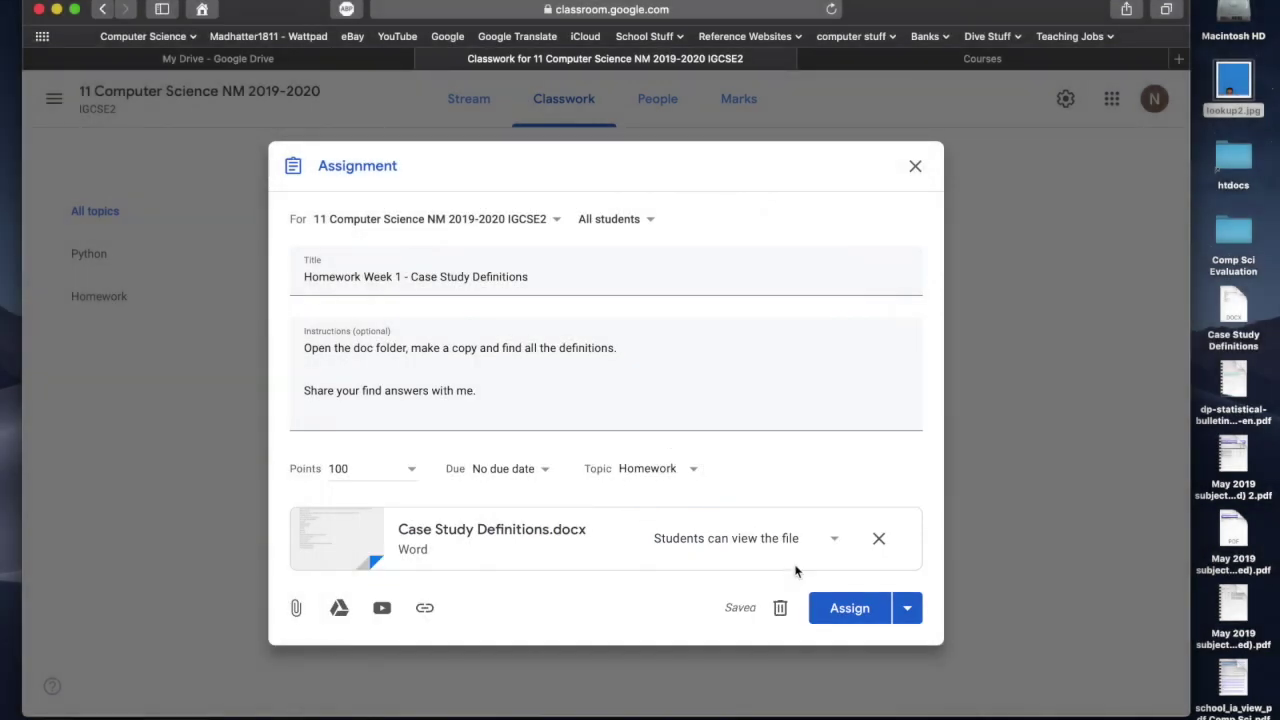
pyautogui.click(845, 610)
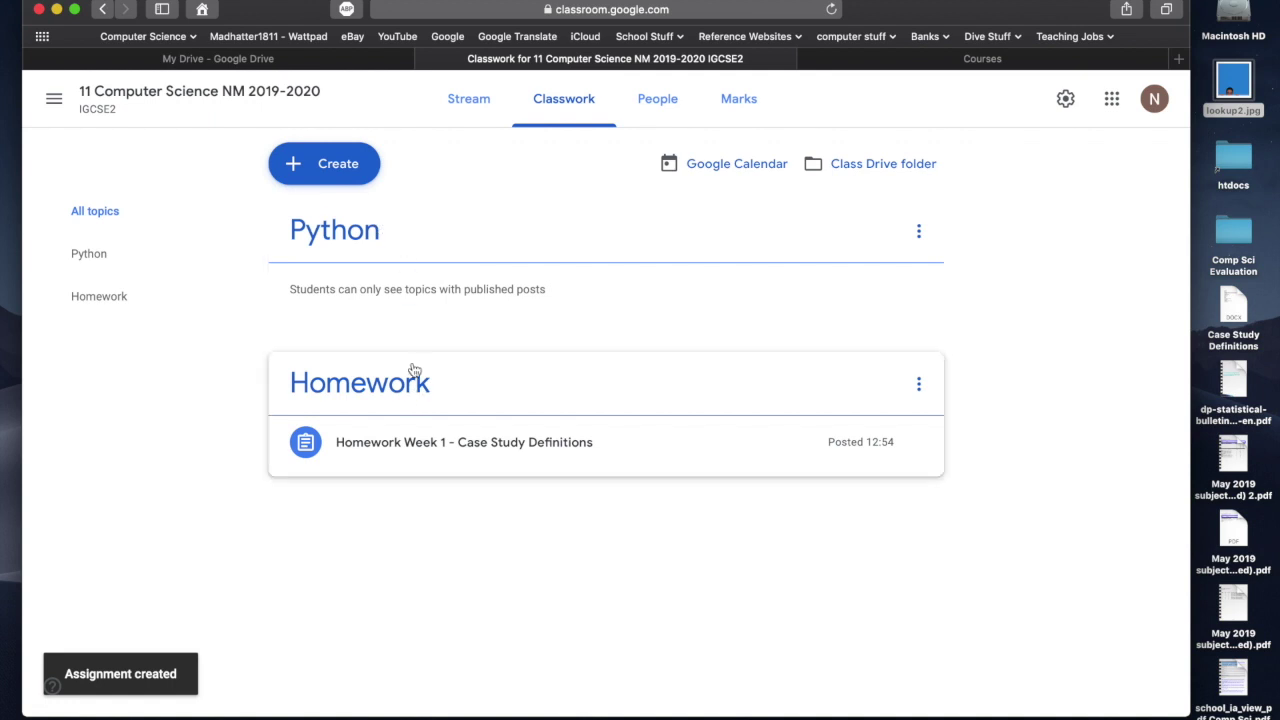
pyautogui.moveTo(404, 383); pyautogui.dragTo(397, 222)
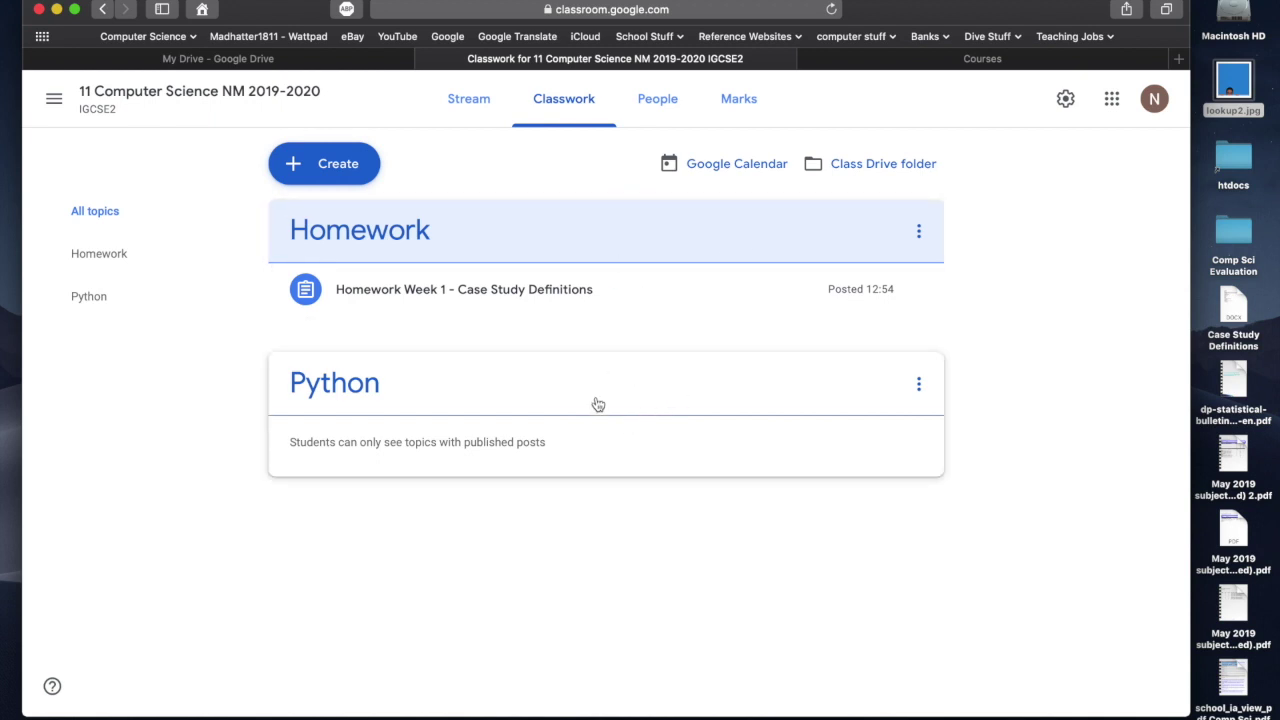
# Switch to the class Stream to see the new Homework Week 1 assignment post.
pyautogui.click(479, 113)
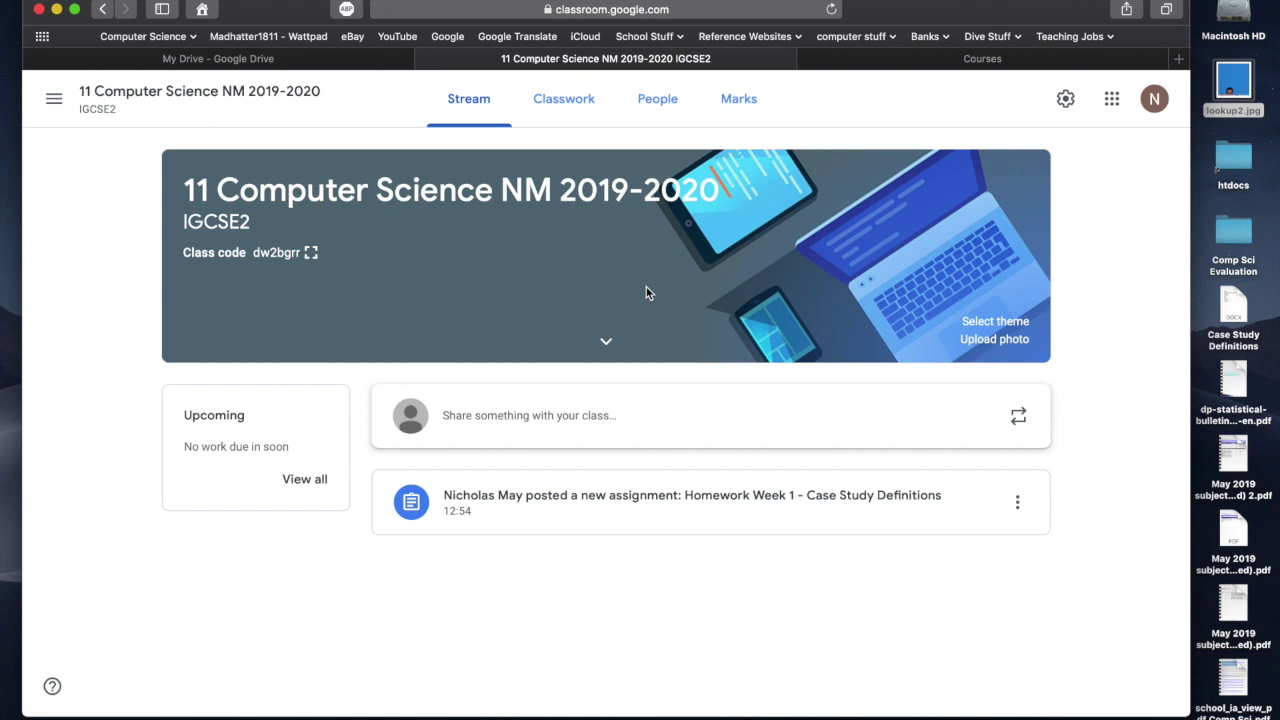
# Close the new class and return to the list of all courses.
pyautogui.click(427, 61)
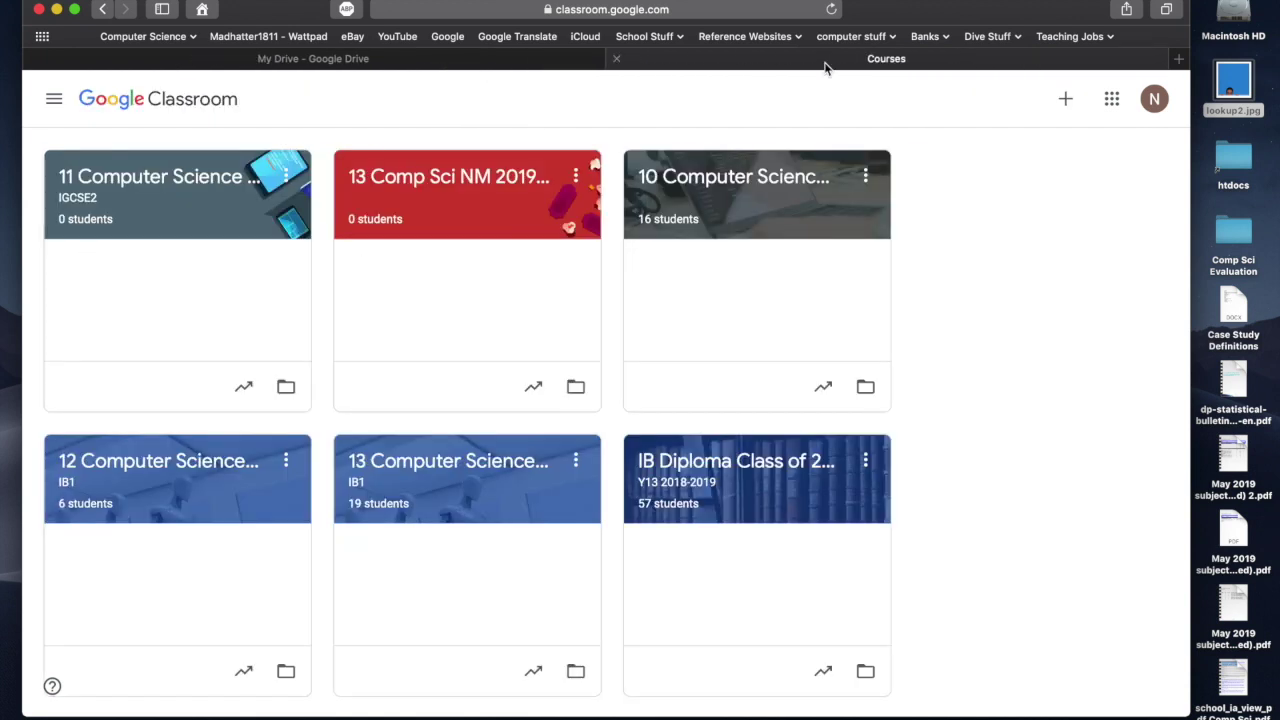
pyautogui.scroll(-3, 1003, 357)
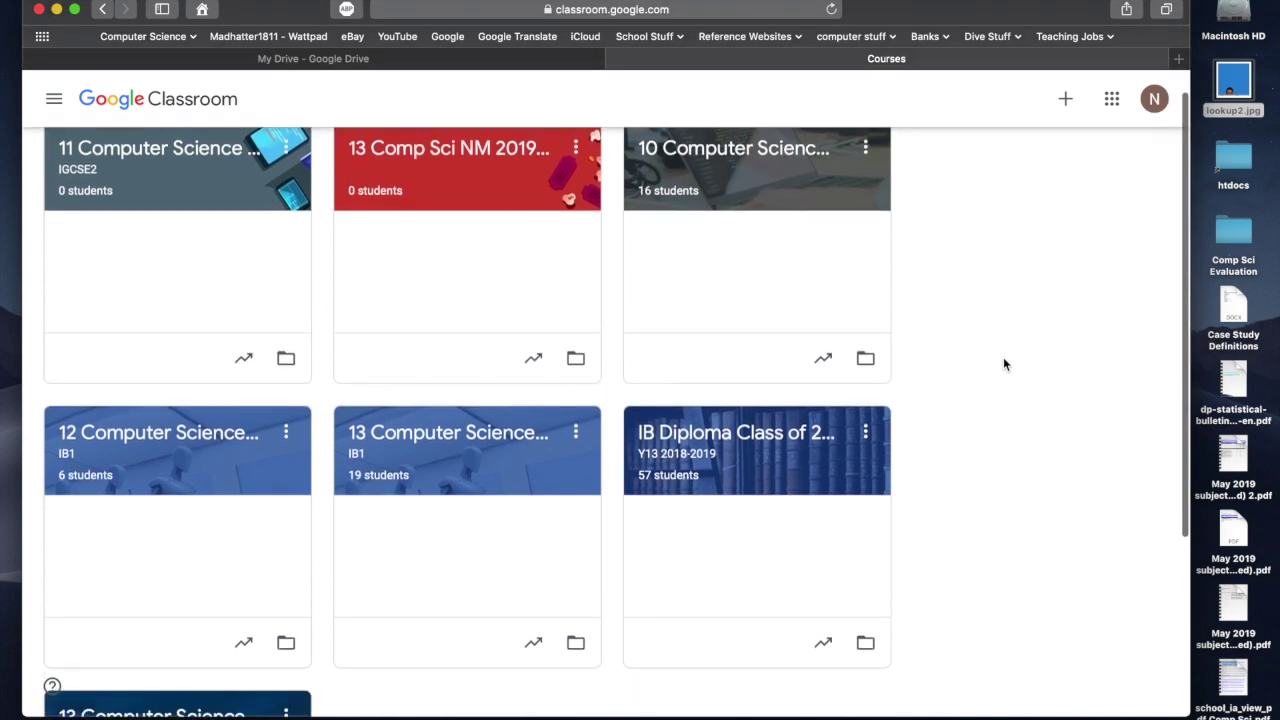
pyautogui.scroll(-1, 1003, 362)
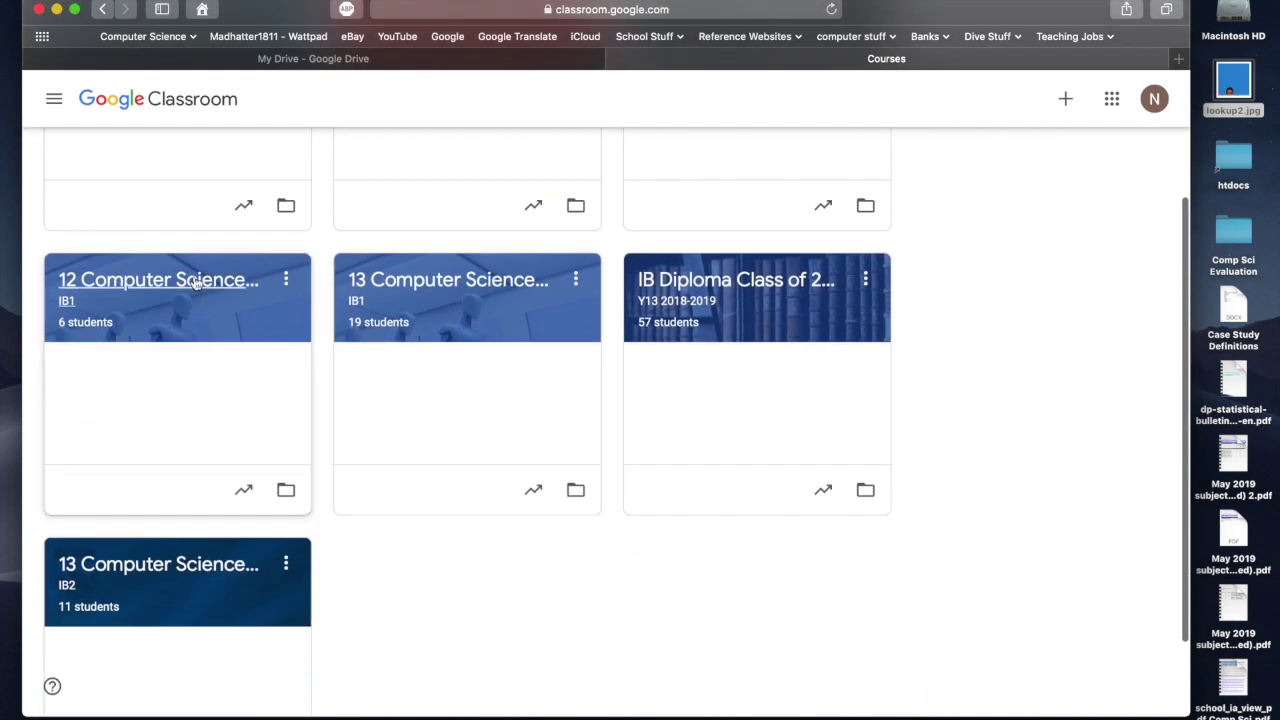
# Browse the 12 Computer Science NM 2018-2019 Group 6 stream, then go back to the class list.
pyautogui.click(140, 287)
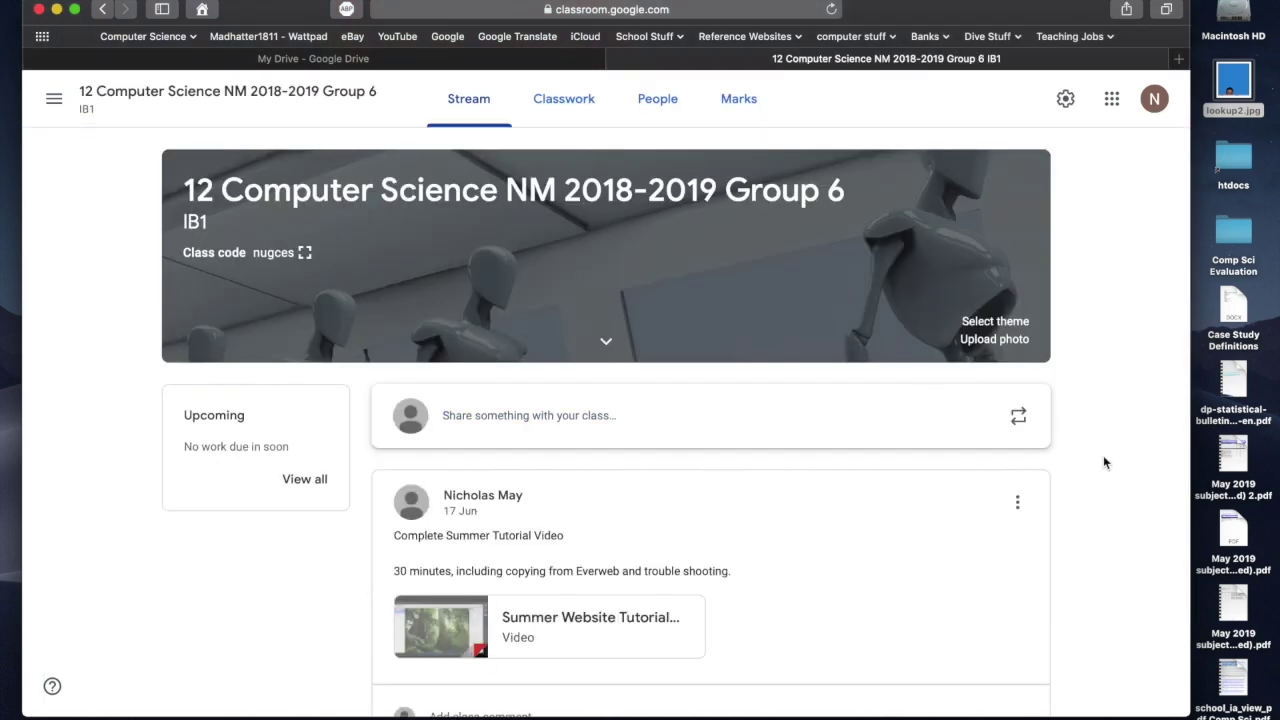
pyautogui.scroll(-2, 1110, 500)
pyautogui.scroll(-5, 1117, 517)
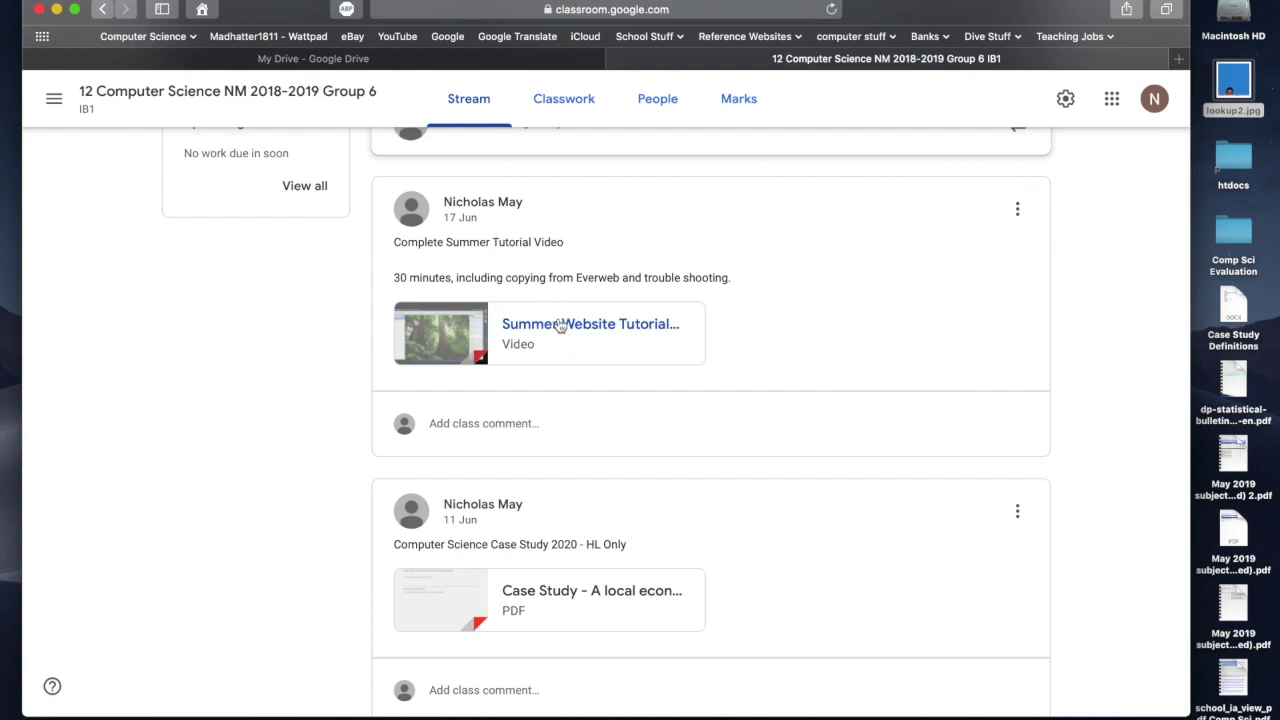
pyautogui.scroll(-5, 669, 434)
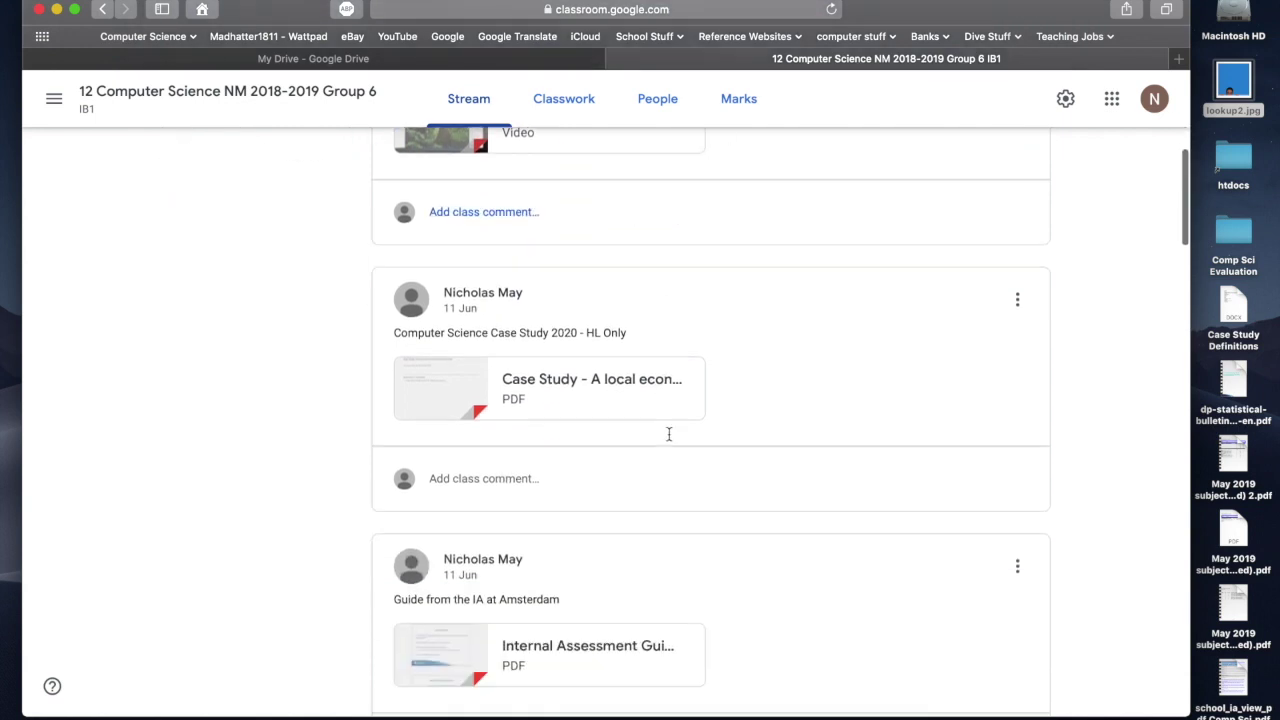
pyautogui.scroll(-6, 680, 534)
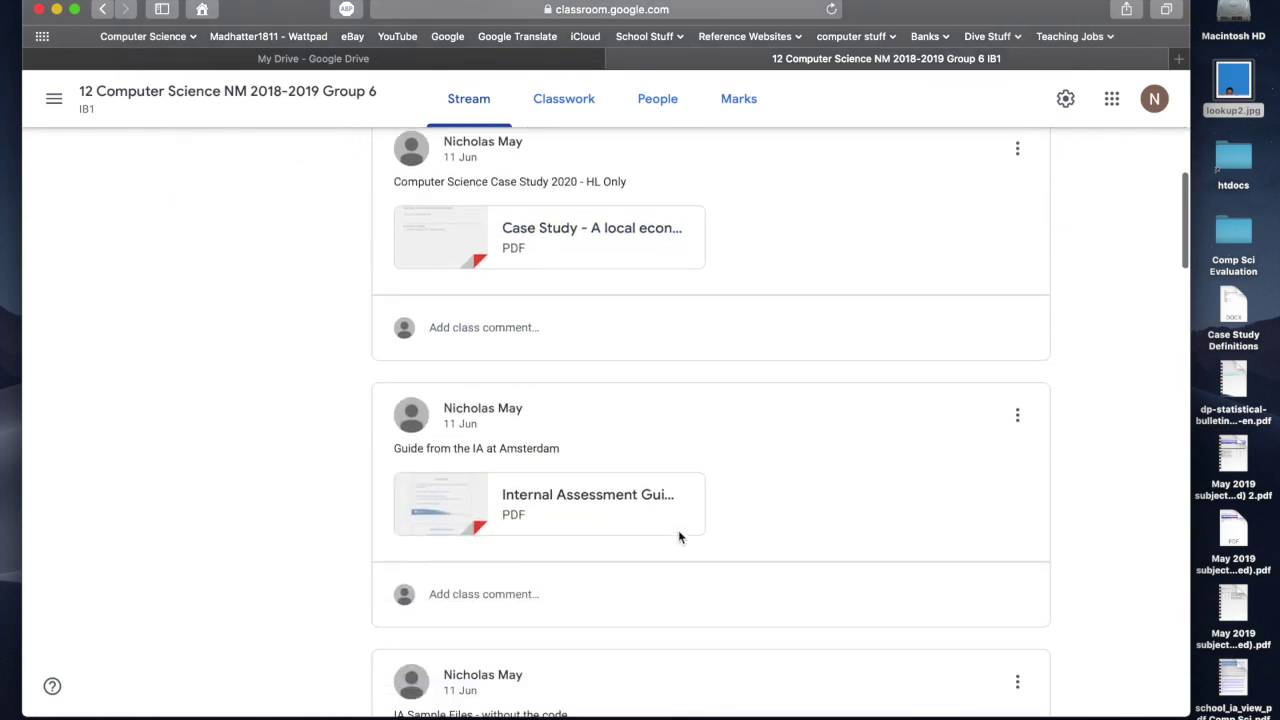
pyautogui.scroll(-20, 679, 527)
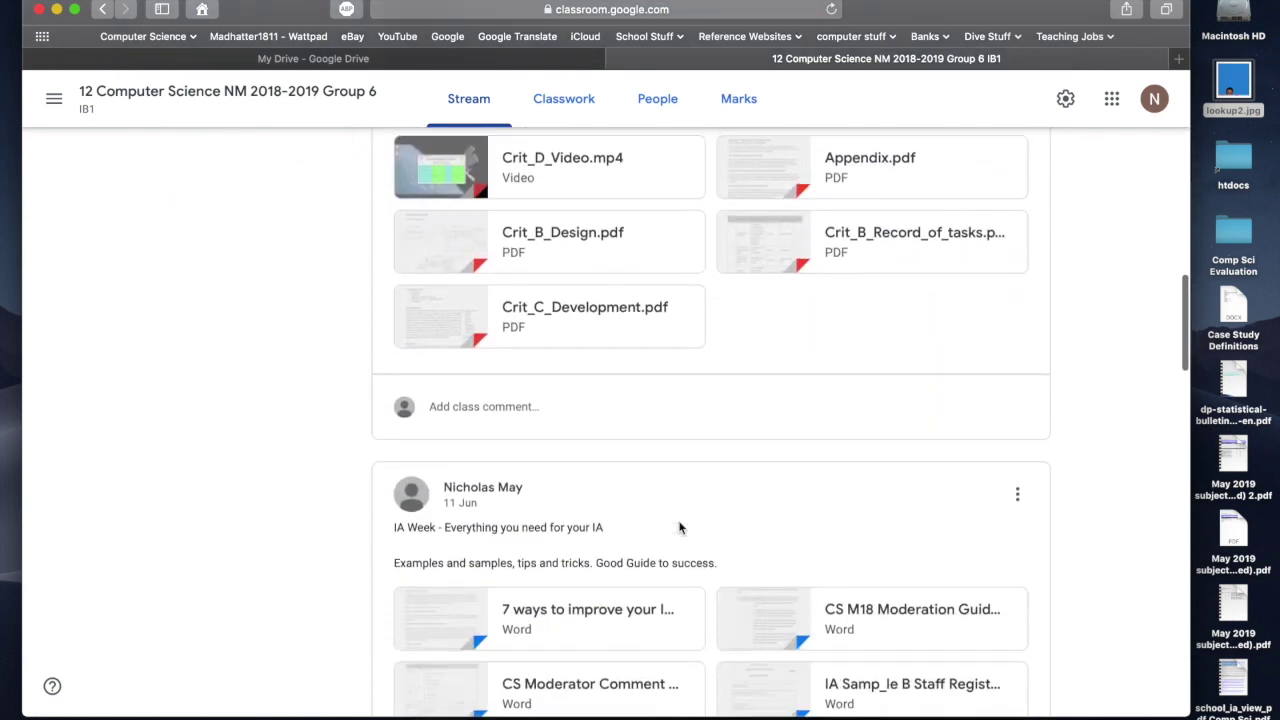
pyautogui.scroll(-20, 679, 527)
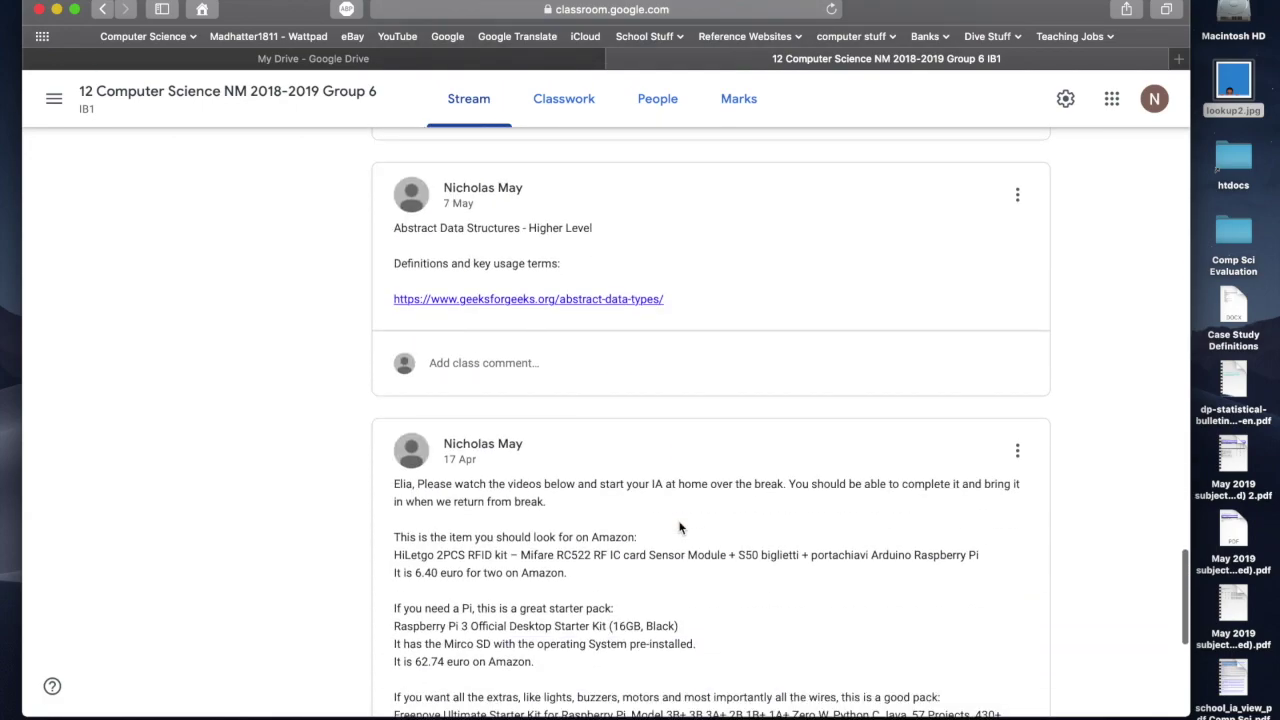
pyautogui.scroll(20, 679, 527)
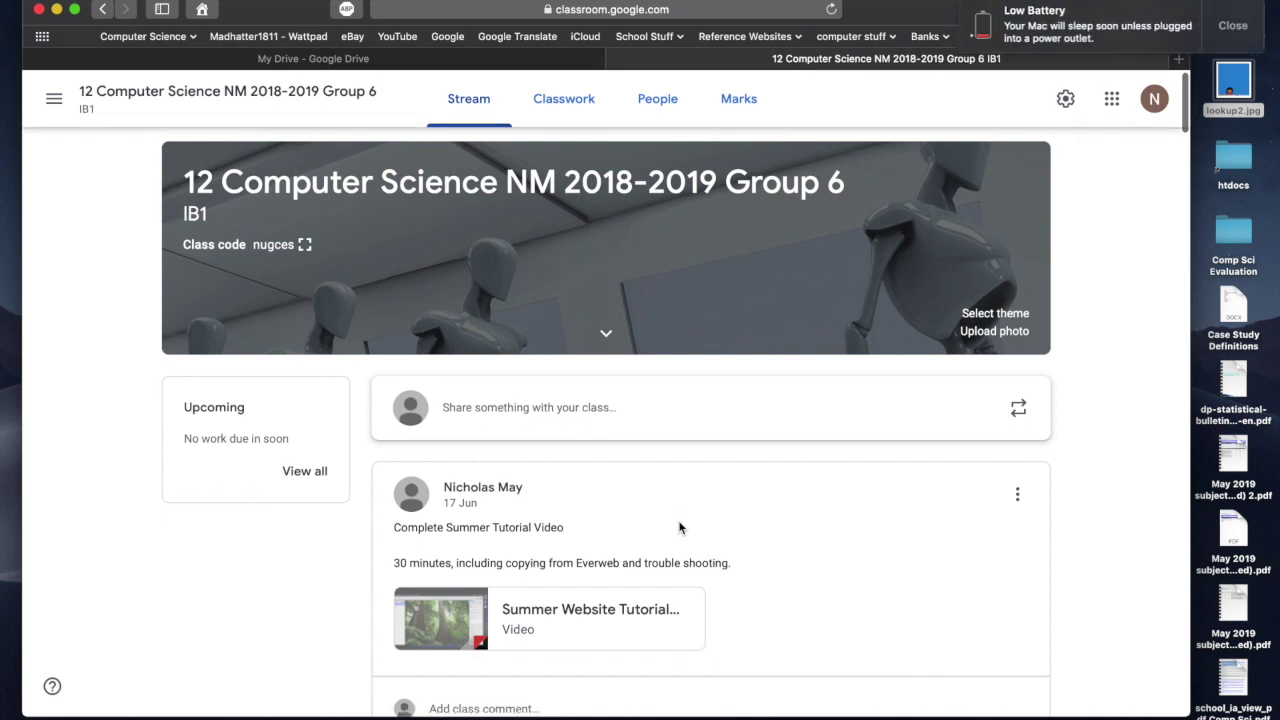
pyautogui.scroll(-1, 679, 527)
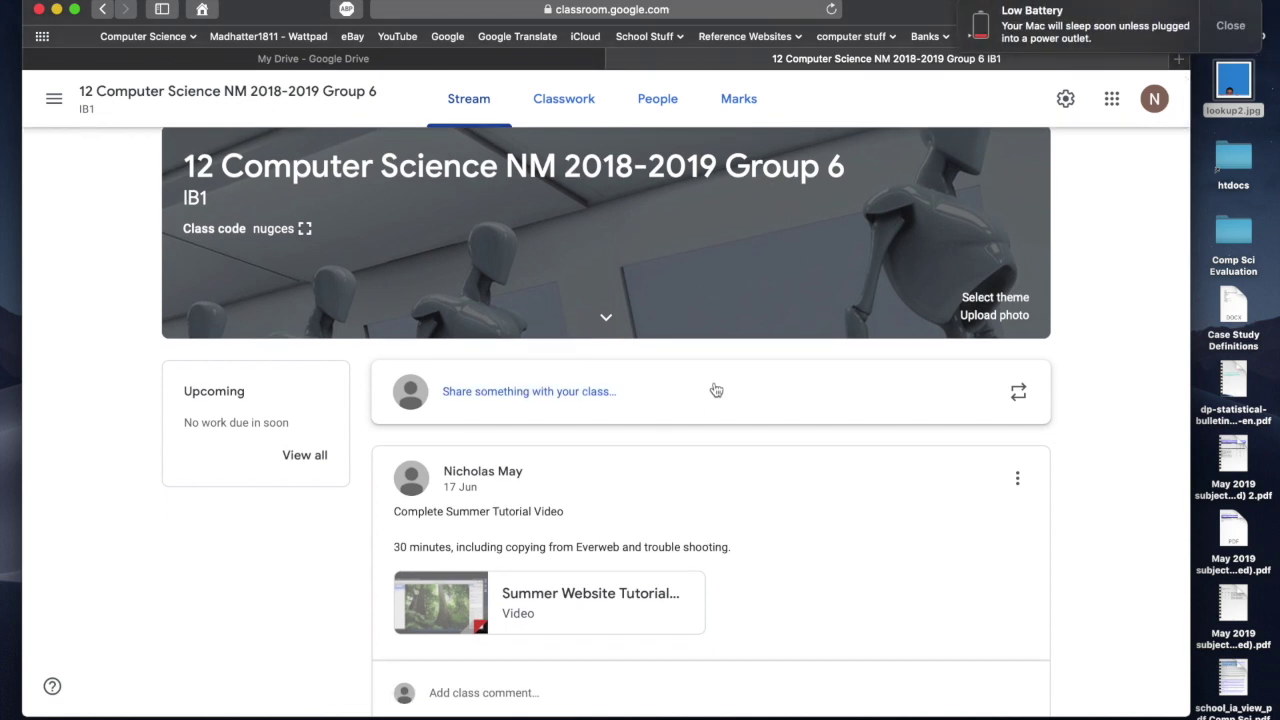
pyautogui.click(104, 12)
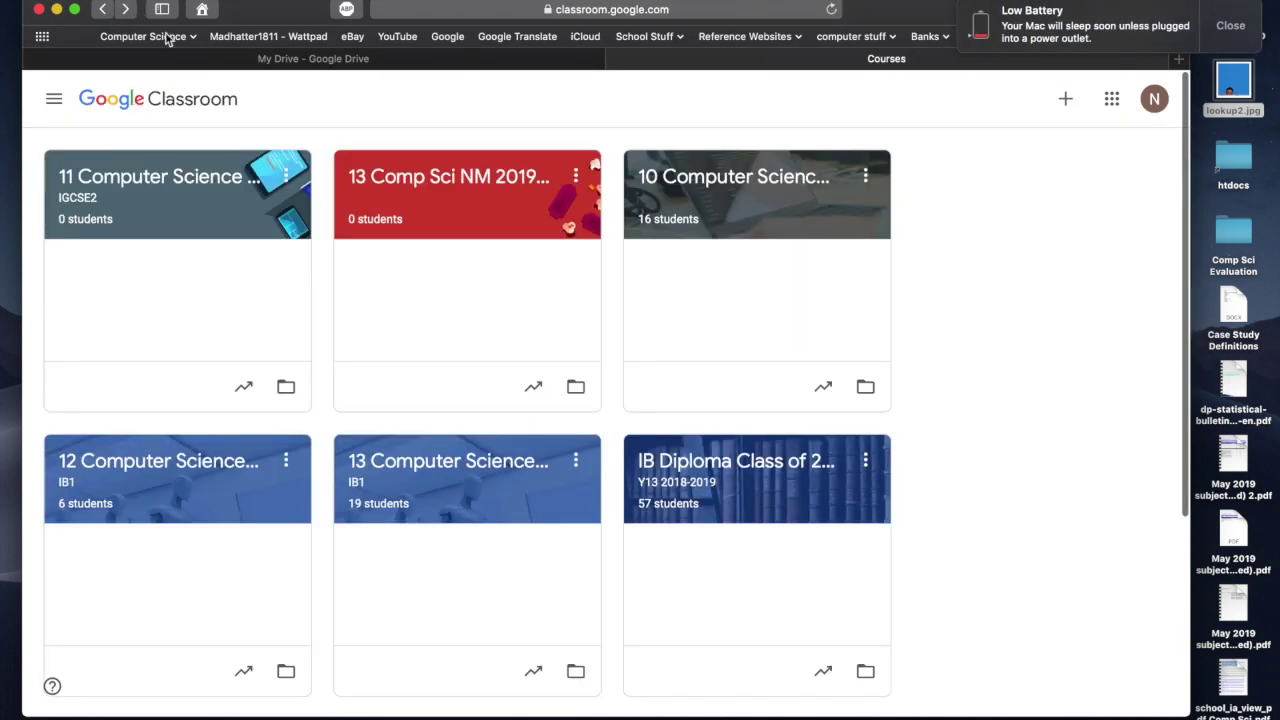
# Open the 13 Computer Science IB1 class and scroll its Stream down to the Topics panel.
pyautogui.scroll(-3, 937, 432)
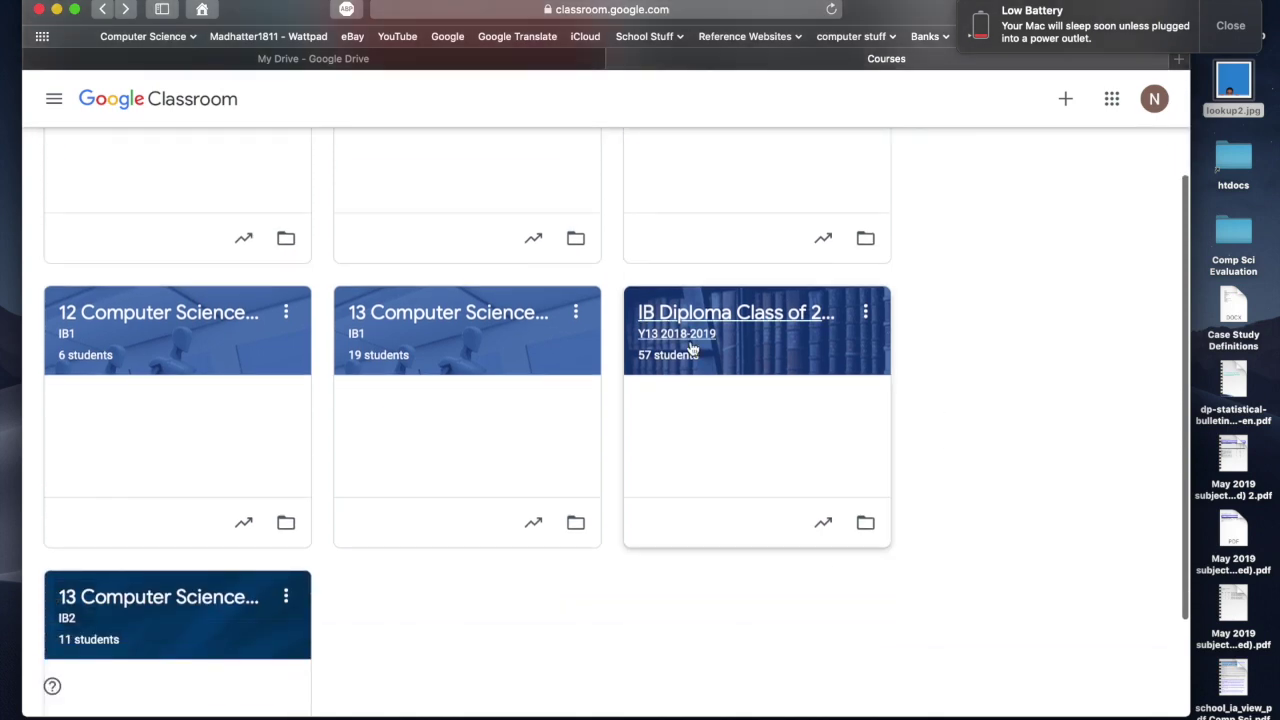
pyautogui.scroll(-2, 437, 454)
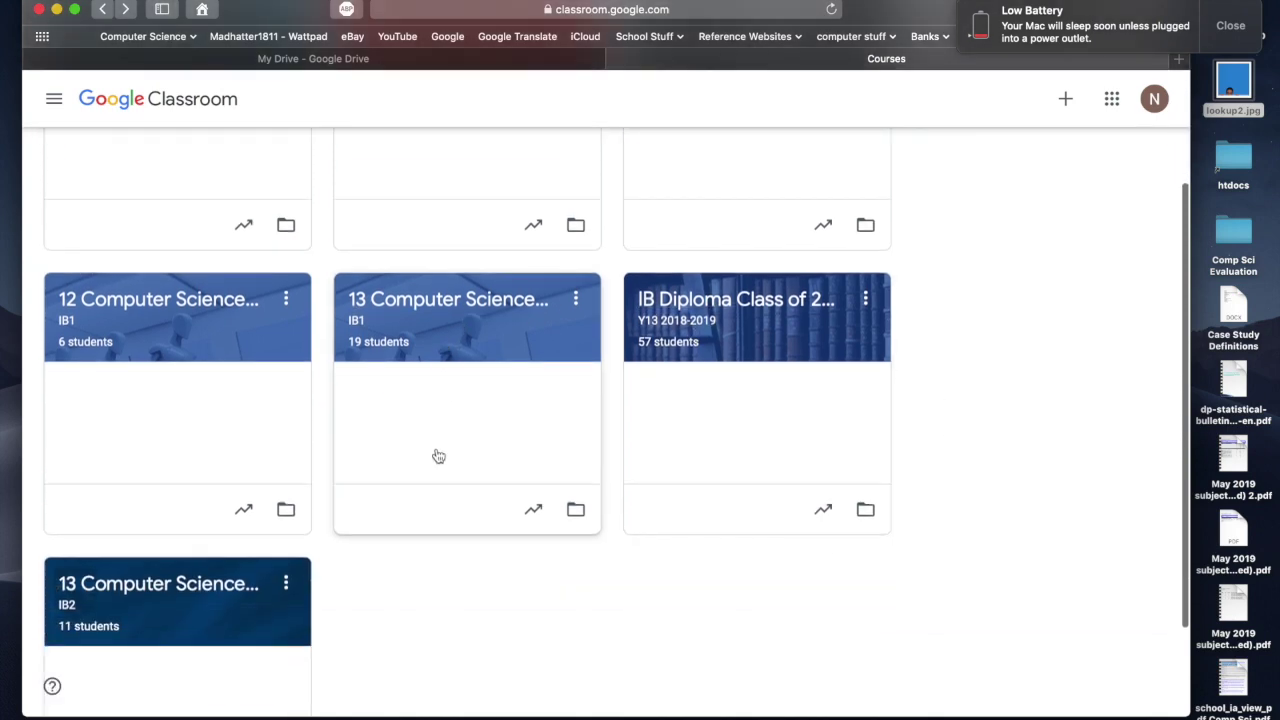
pyautogui.click(408, 214)
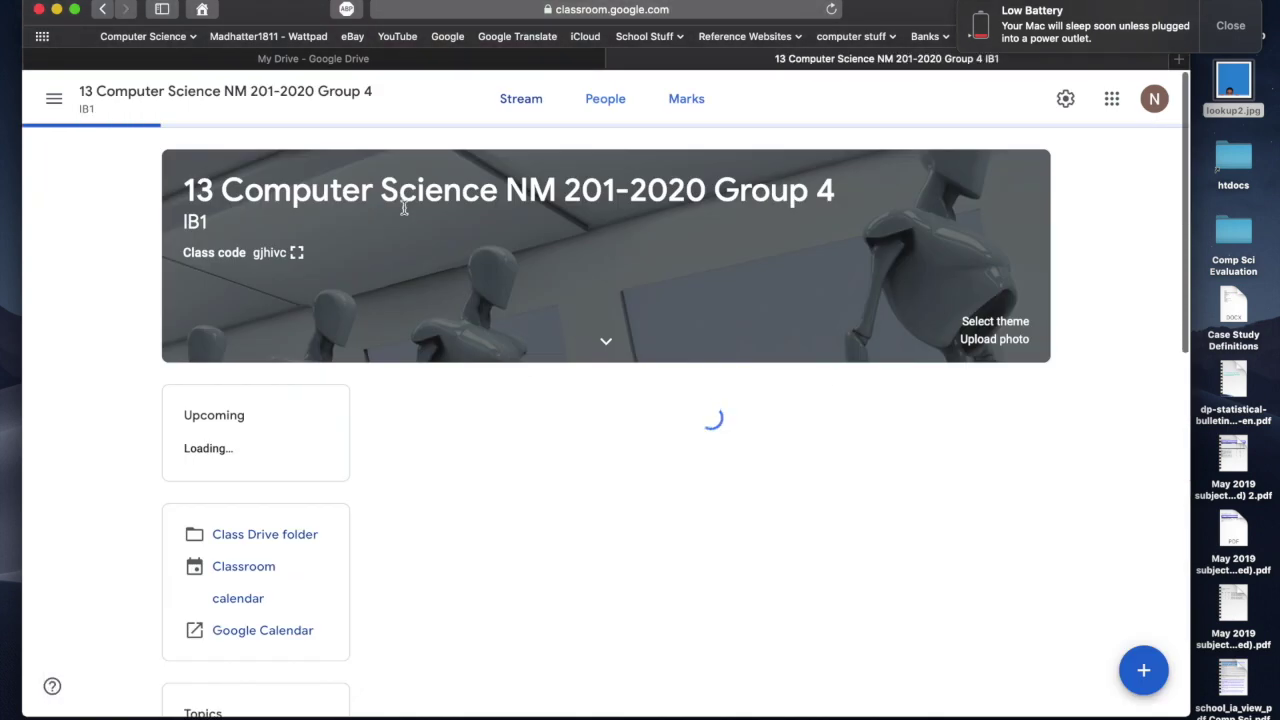
pyautogui.scroll(-3, 590, 442)
pyautogui.scroll(4, 590, 442)
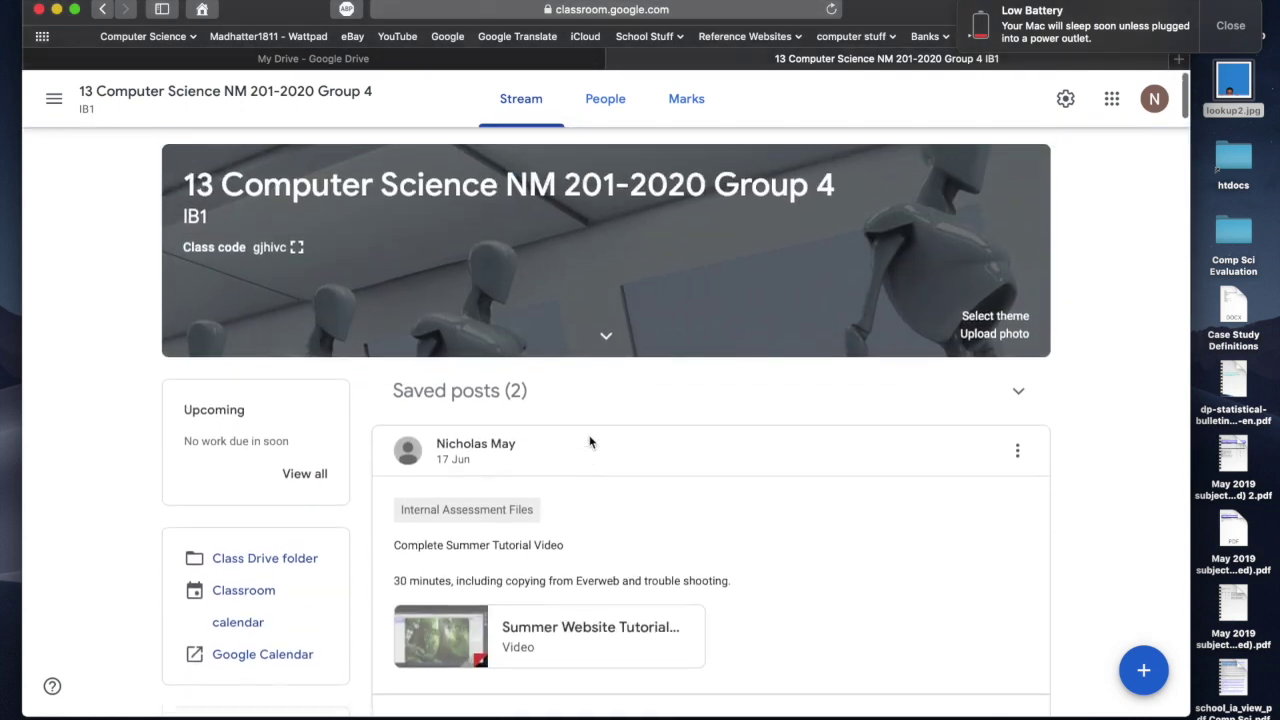
pyautogui.scroll(-1, 590, 442)
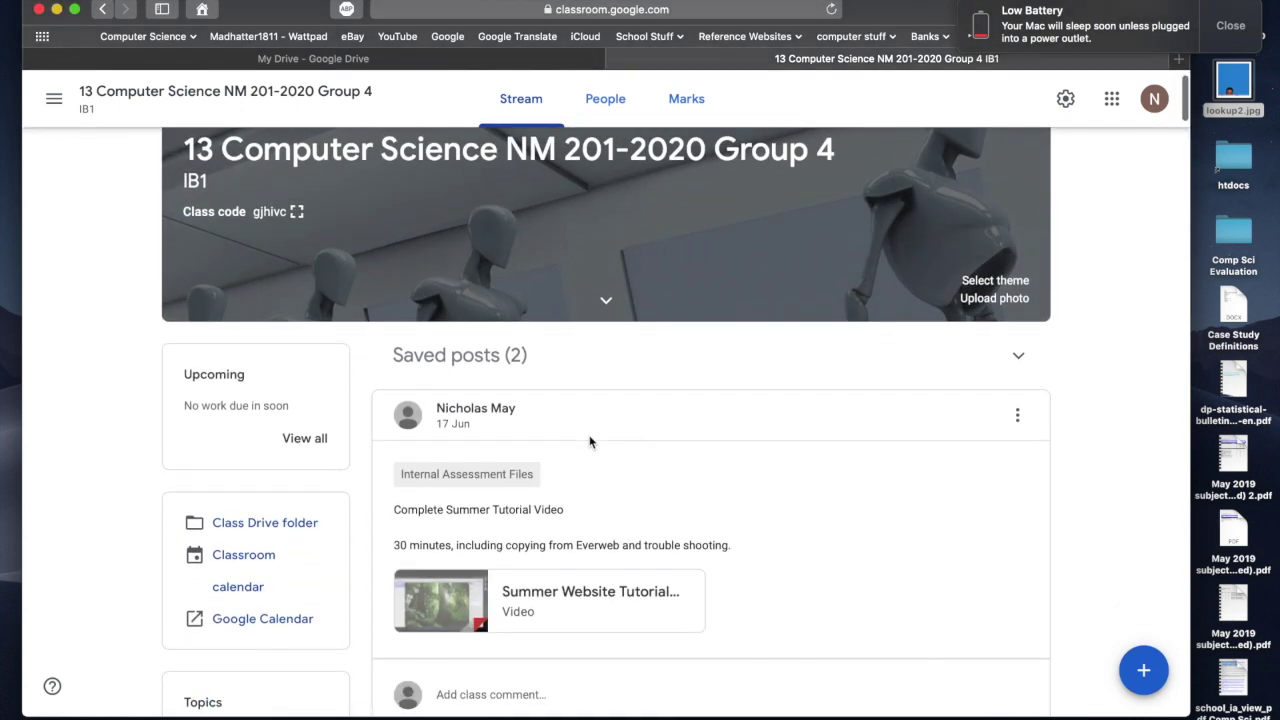
pyautogui.scroll(1, 590, 442)
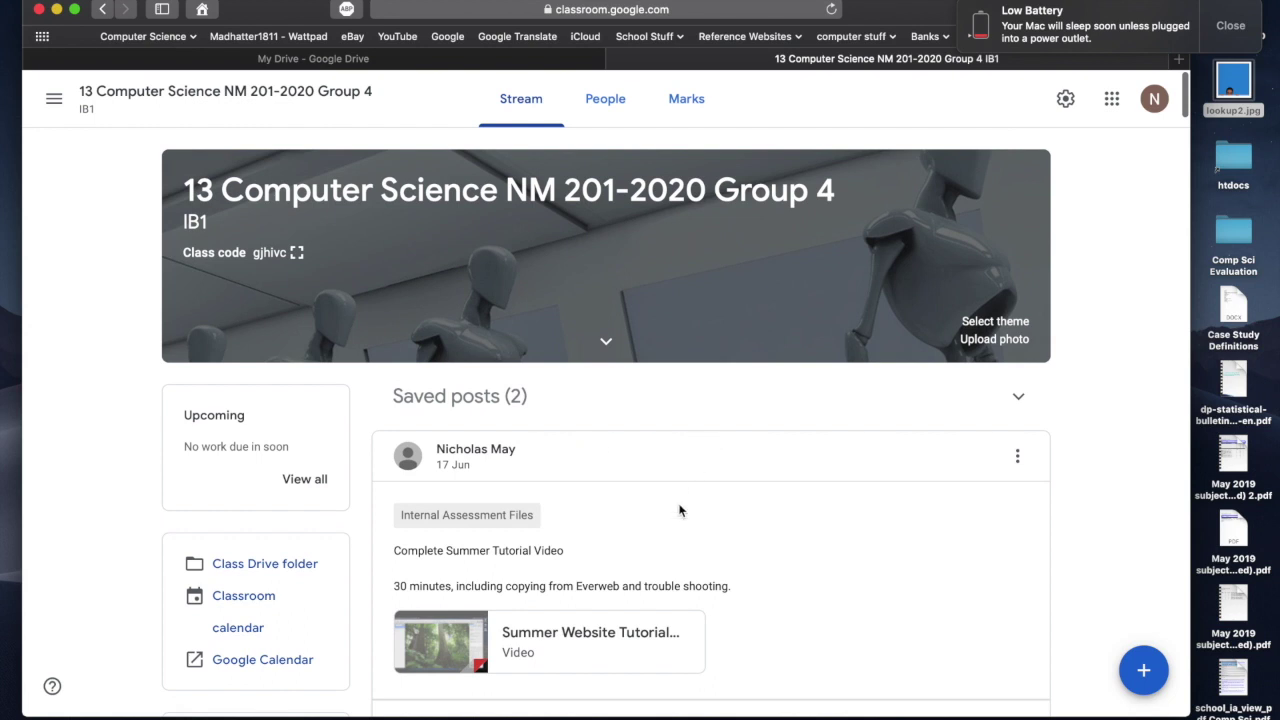
pyautogui.scroll(-10, 700, 540)
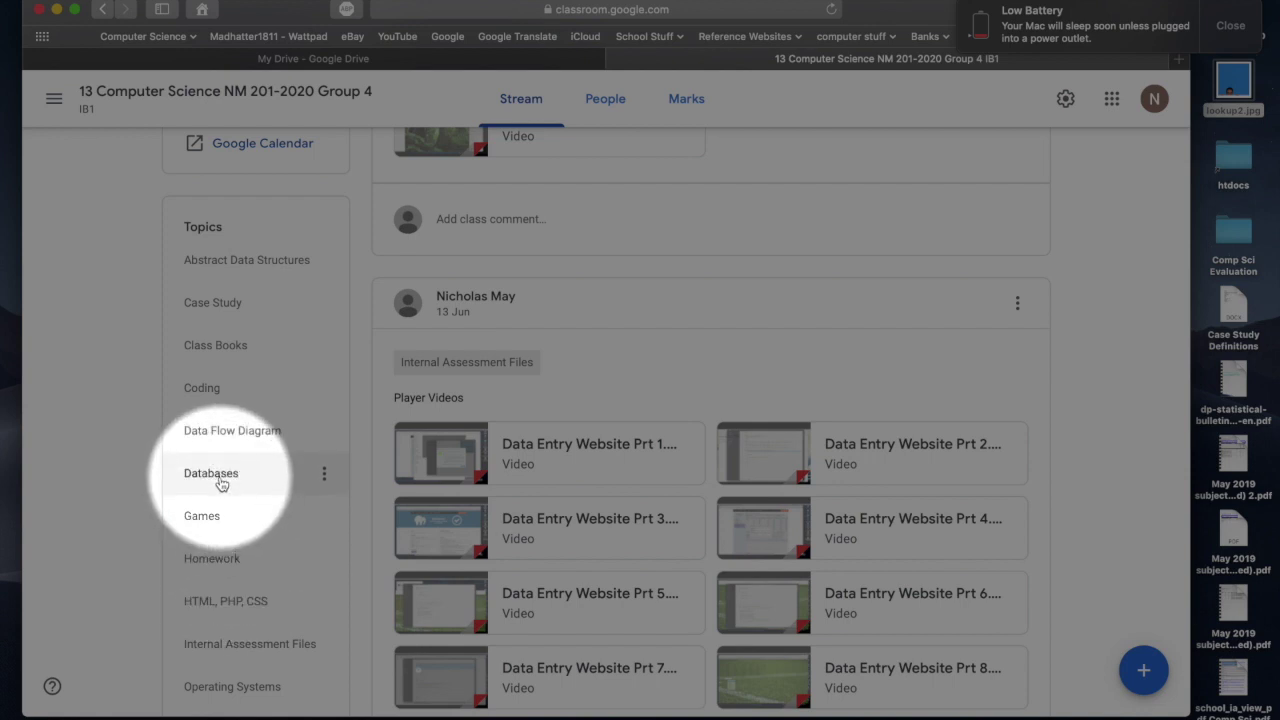
pyautogui.click(220, 481)
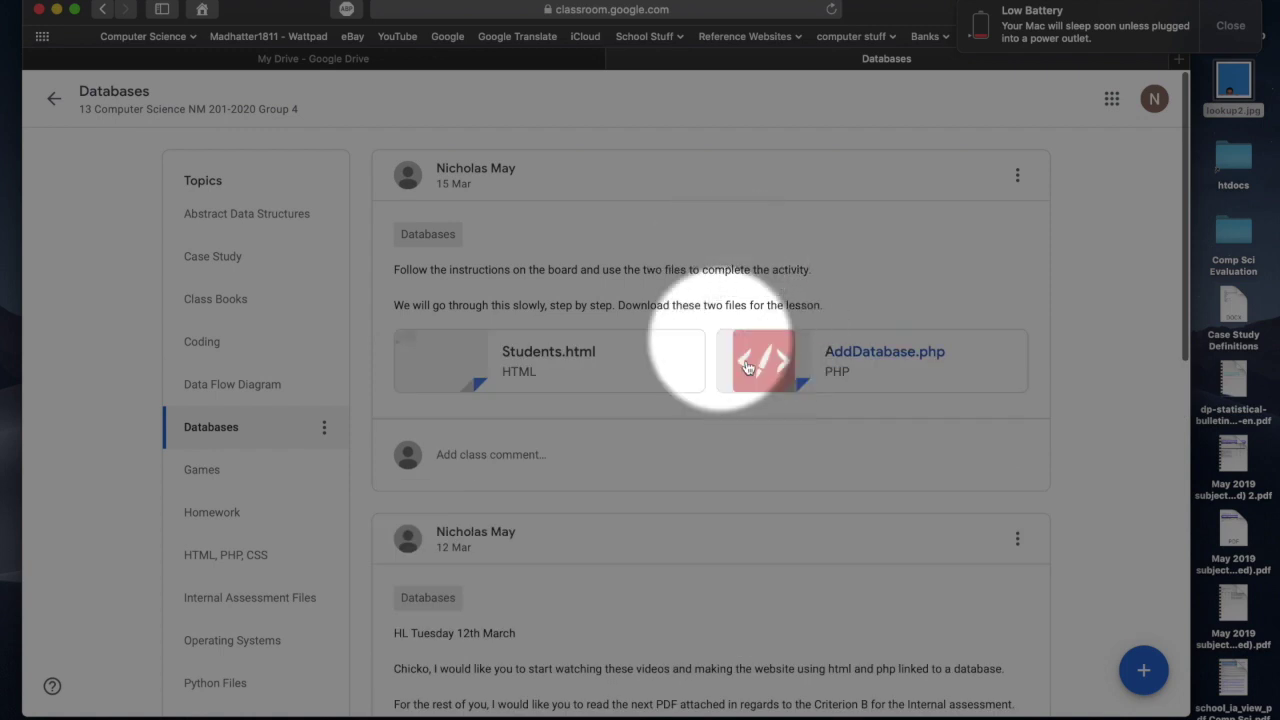
pyautogui.scroll(-1, 973, 548)
pyautogui.scroll(-5, 973, 548)
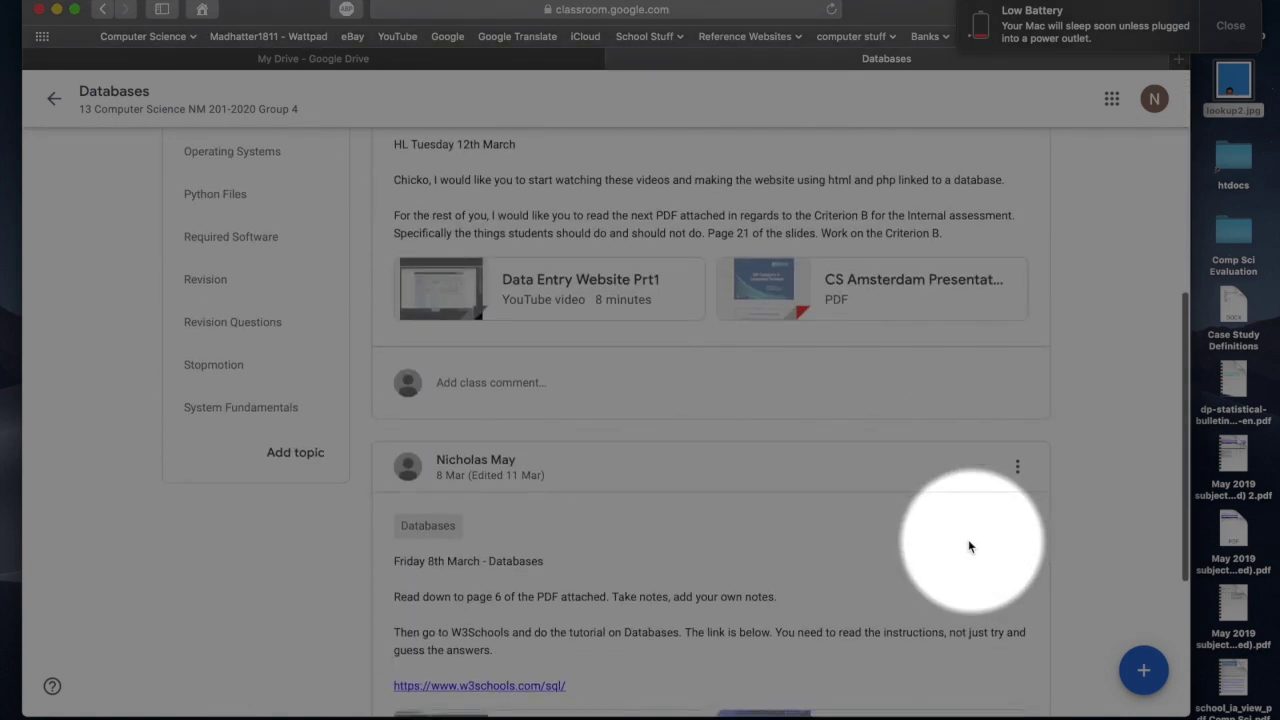
pyautogui.scroll(-2, 901, 492)
pyautogui.scroll(-4, 901, 492)
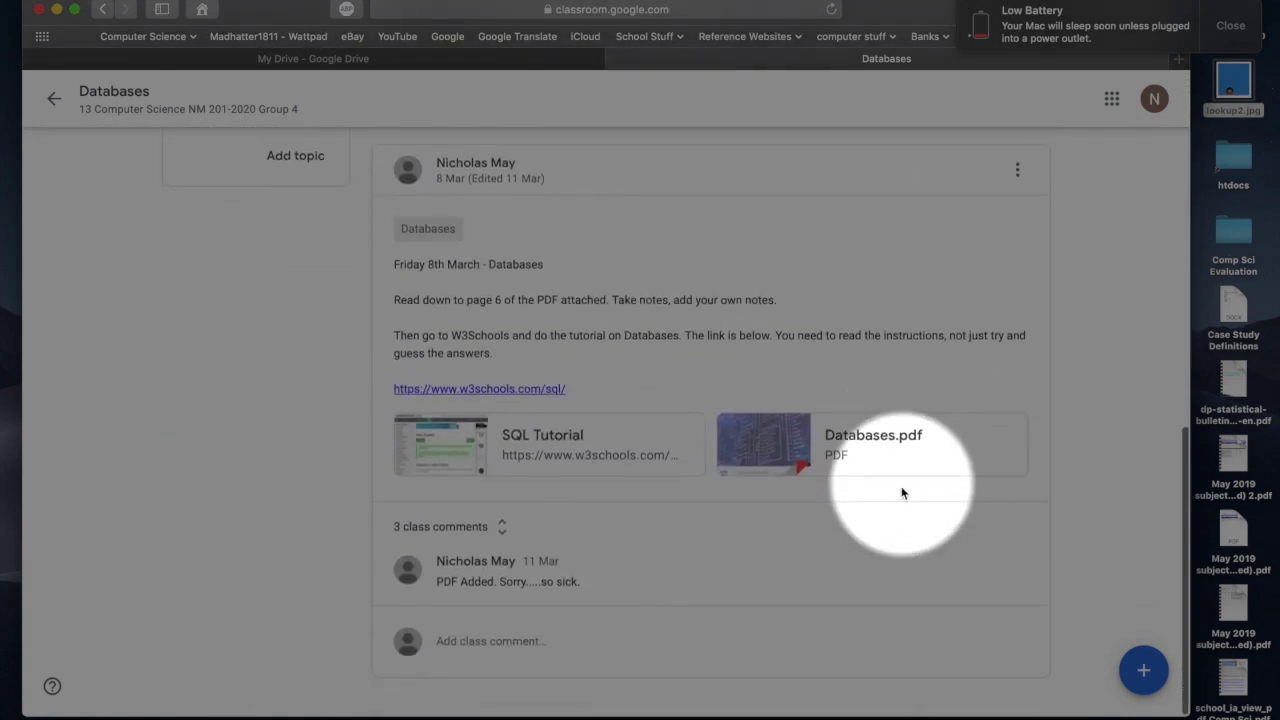
pyautogui.scroll(12, 715, 280)
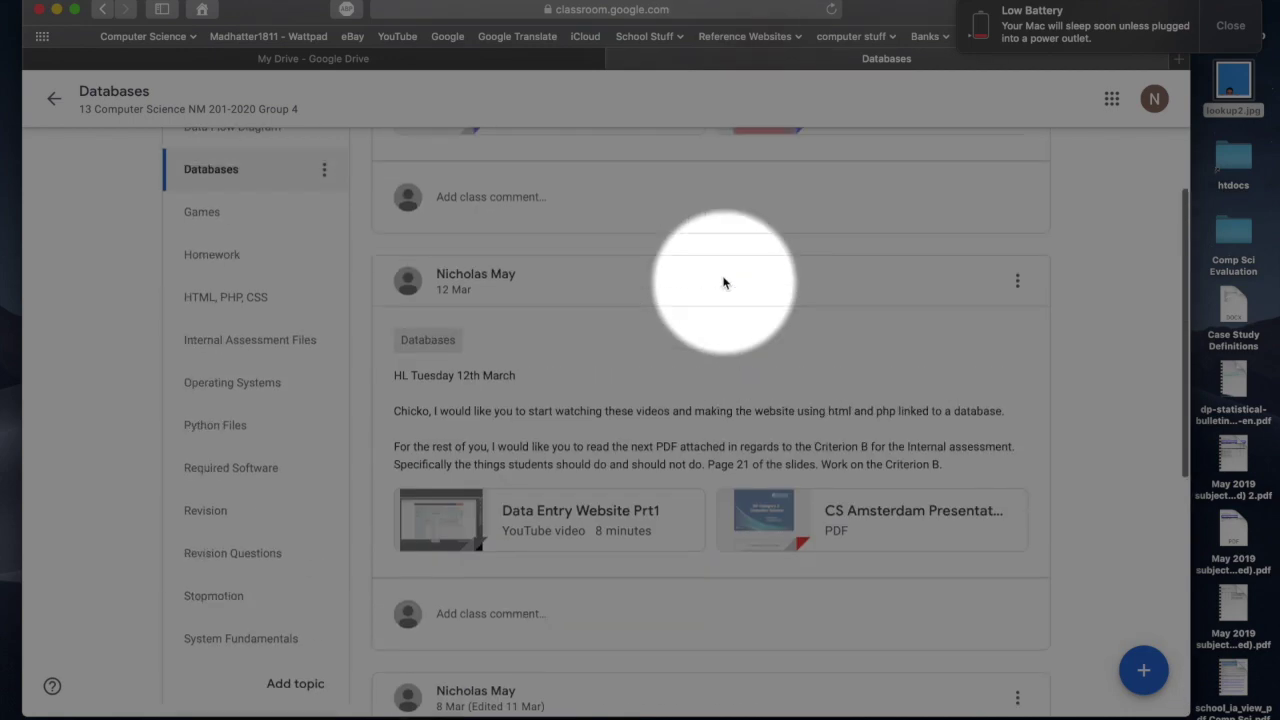
pyautogui.scroll(5, 724, 283)
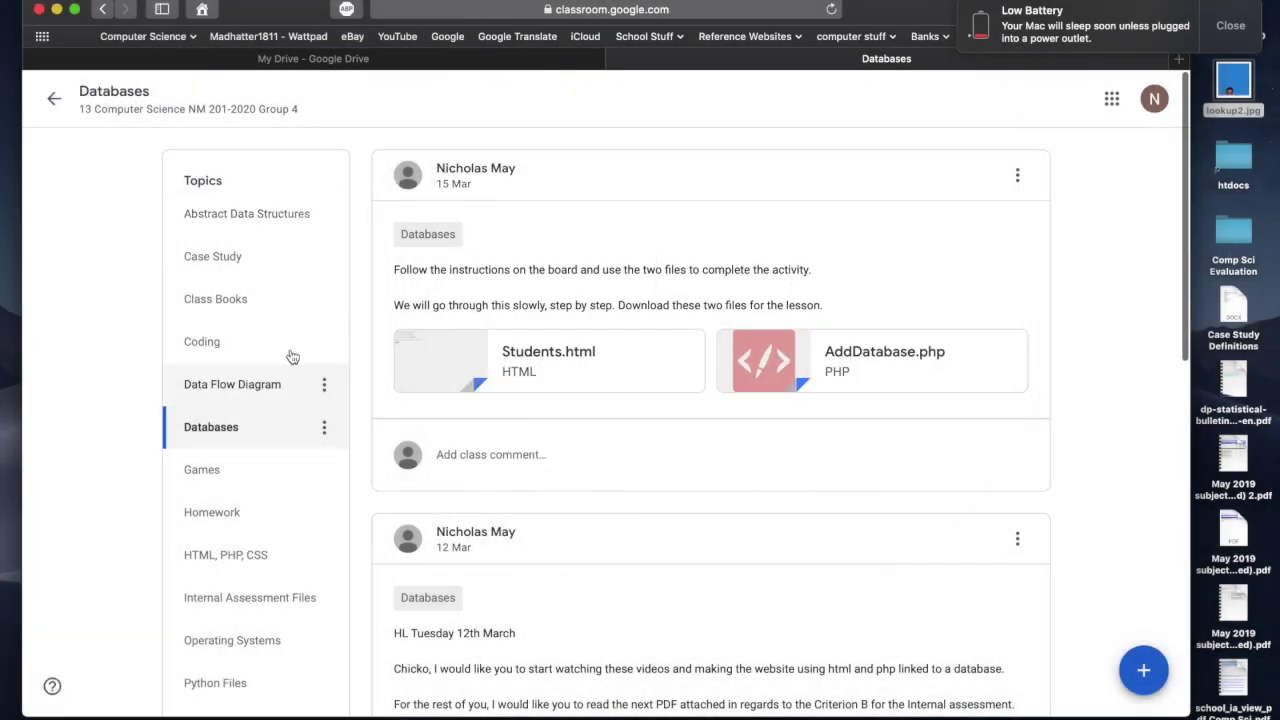
pyautogui.click(53, 103)
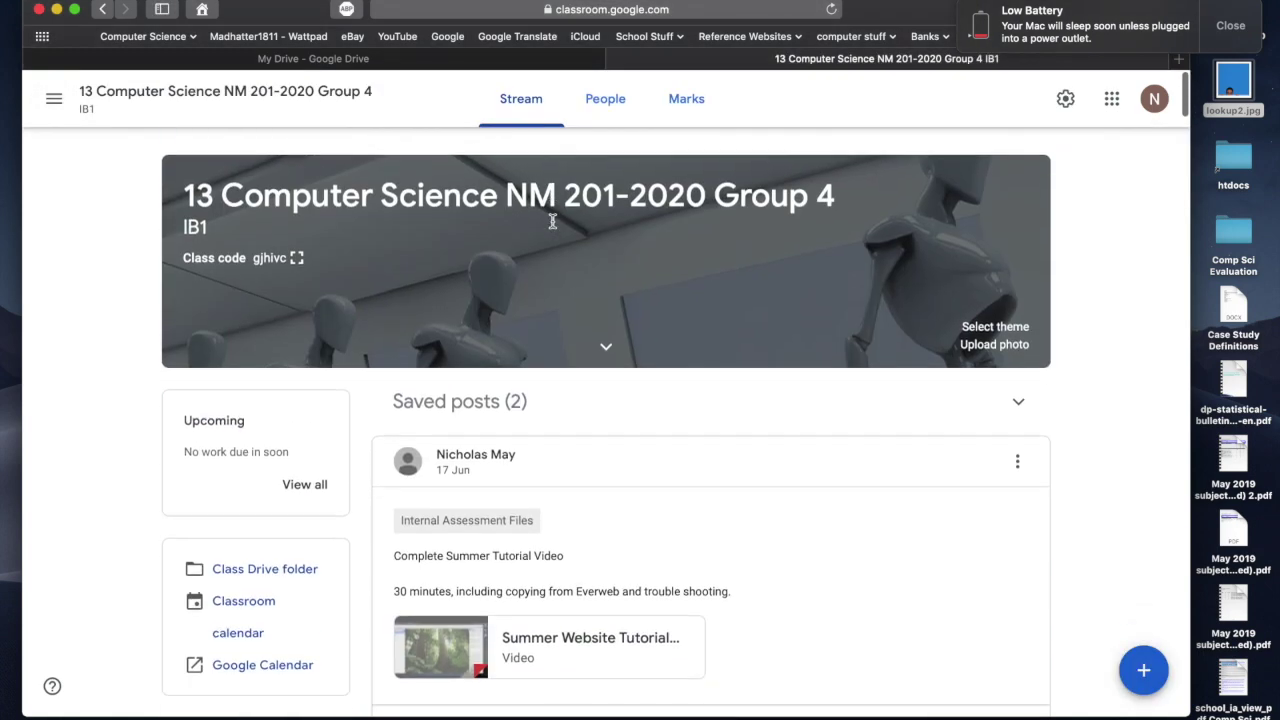
pyautogui.scroll(-1, 690, 224)
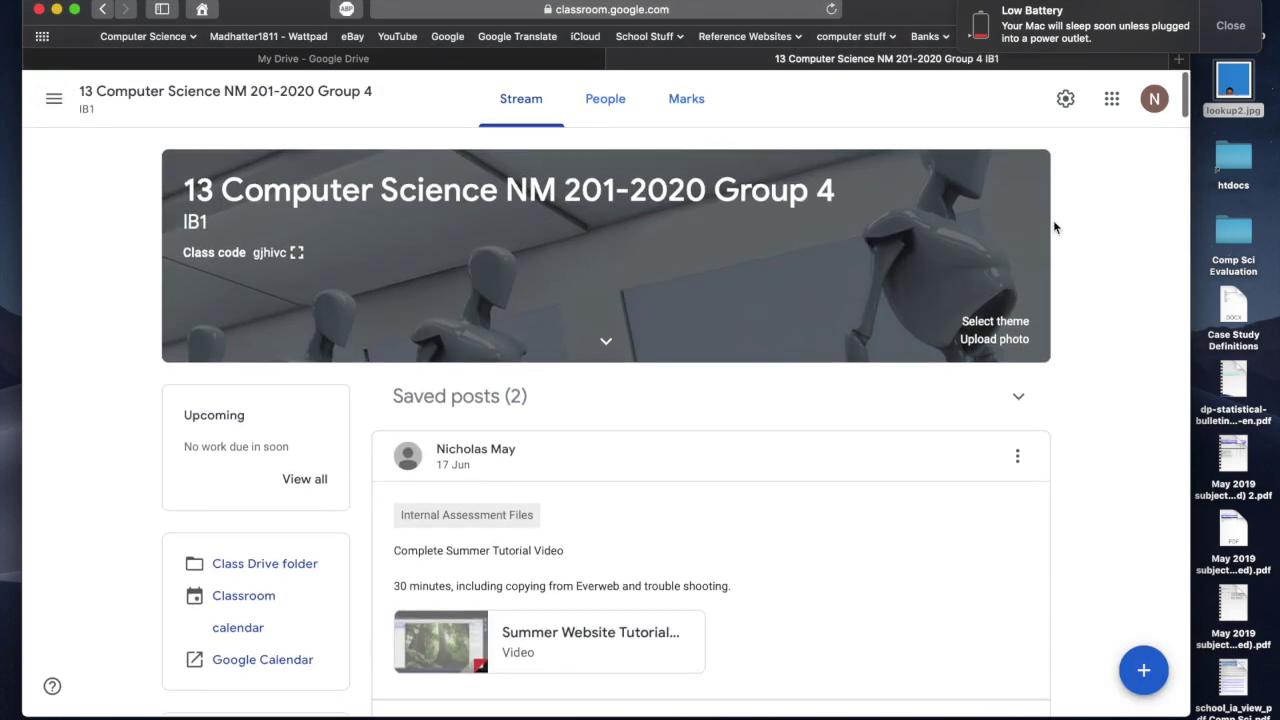